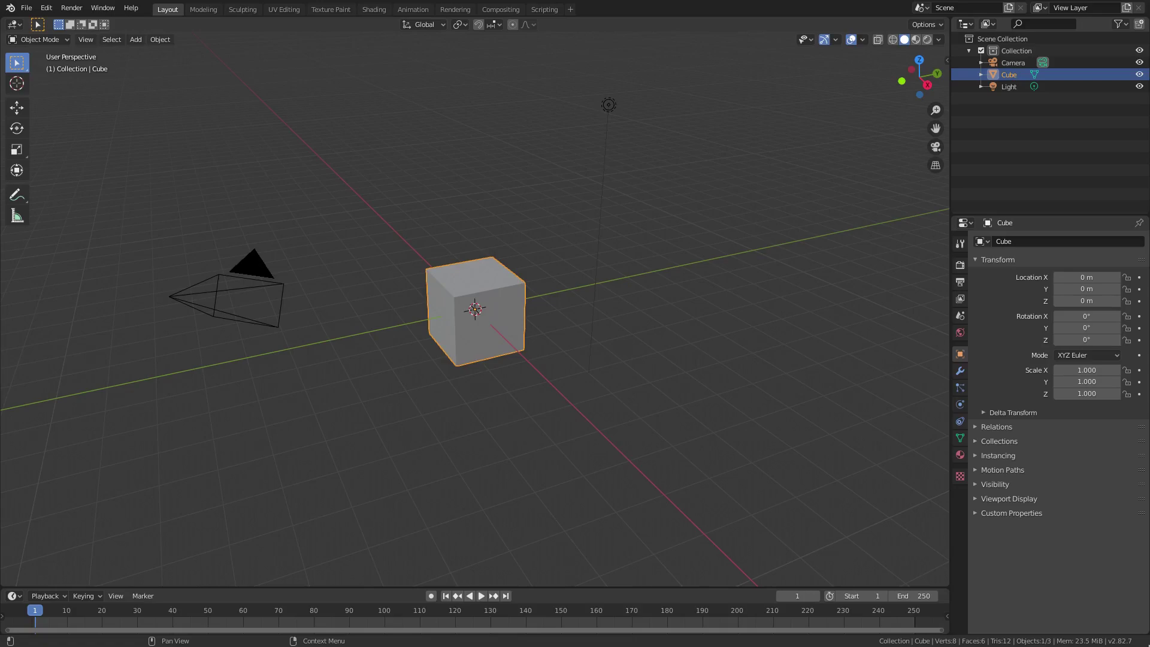
Step: Delete the default cube and add a plane mesh at the scene origin
middle_click_drag(545, 346, 633, 345)
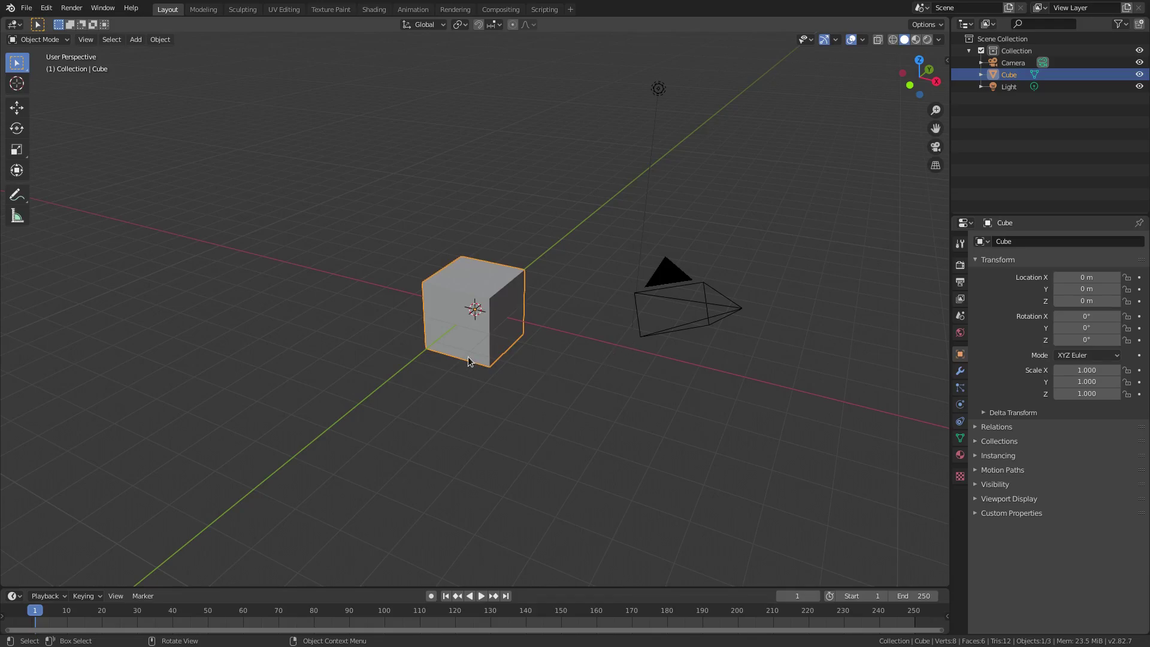
key("Delete")
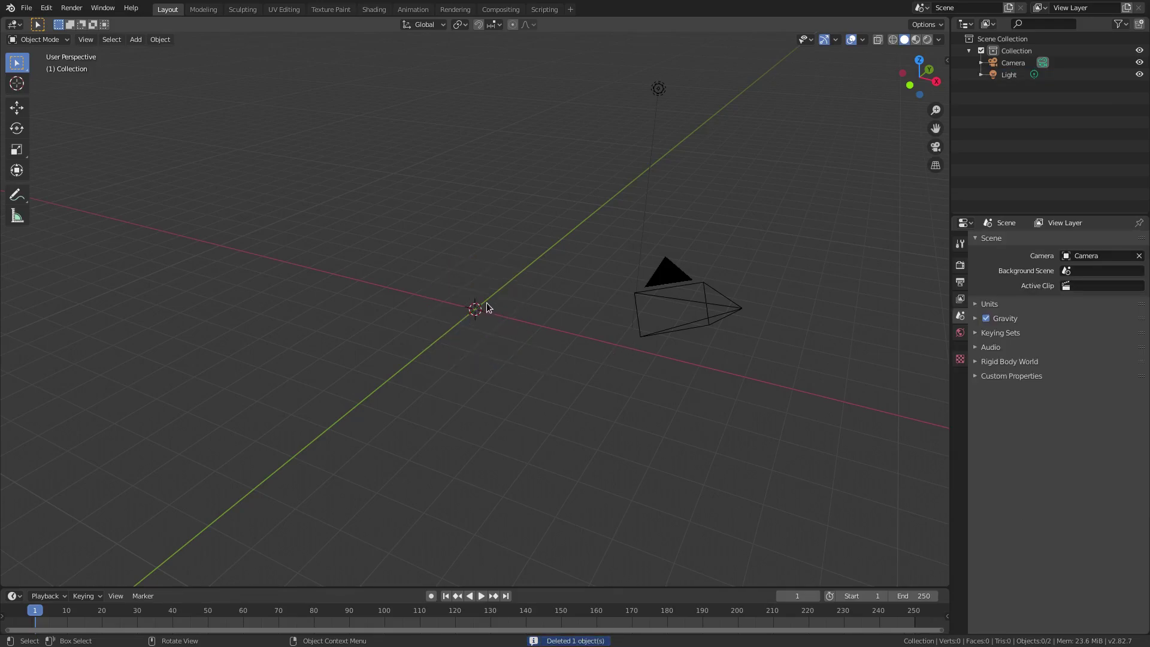
key("shift+a")
mouse_move(487, 306)
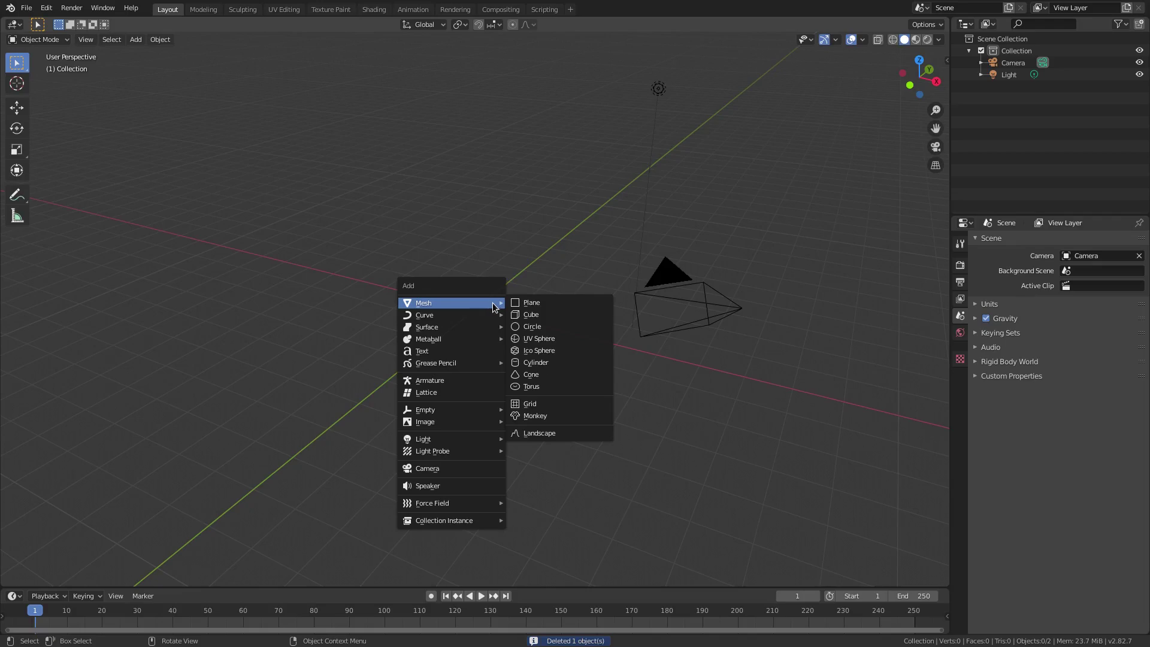
left_click(547, 303)
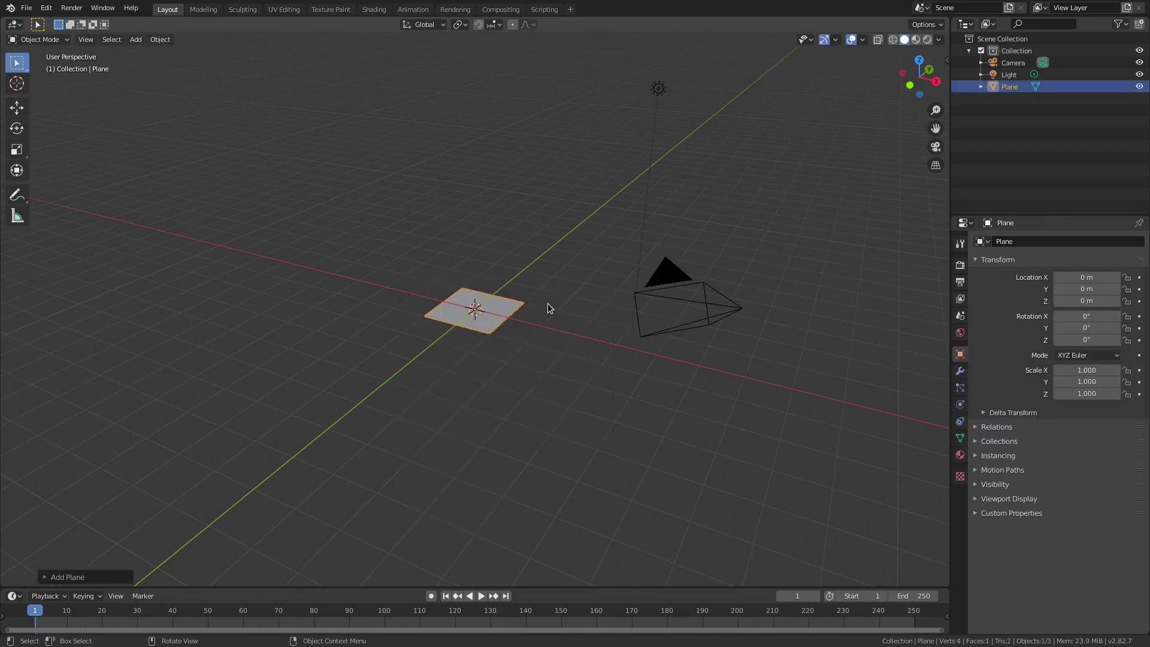
Step: Enlarge the plane into a rectangle with a scale of about 4.41 in X and 2.81 in Y and Z
key("s")
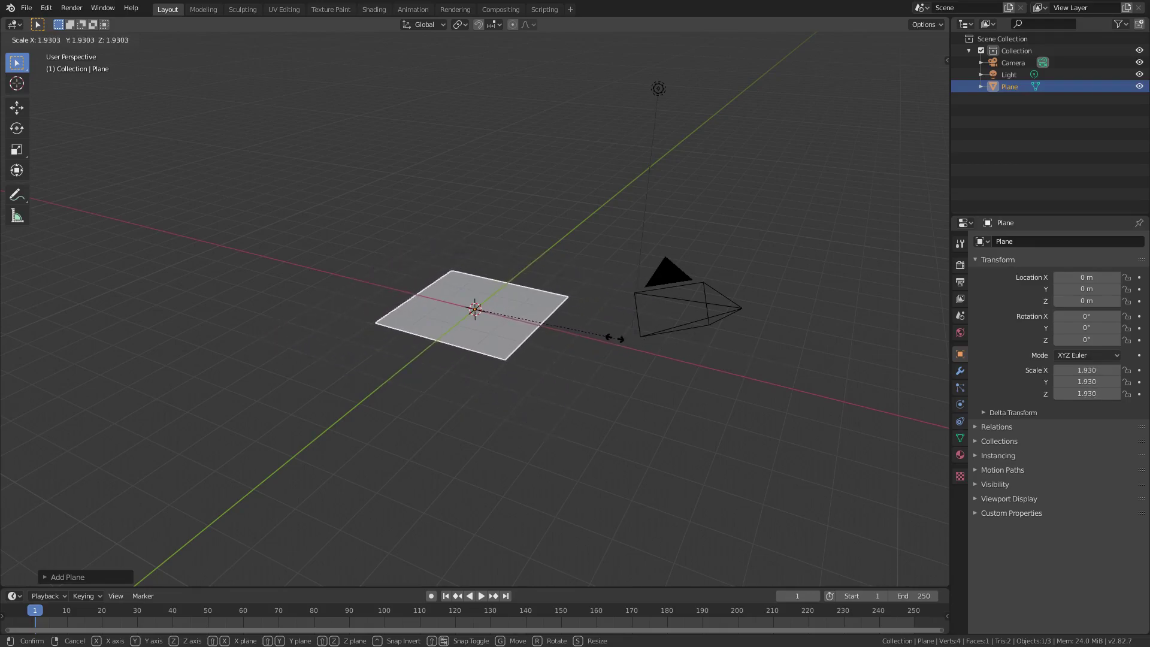
key("x")
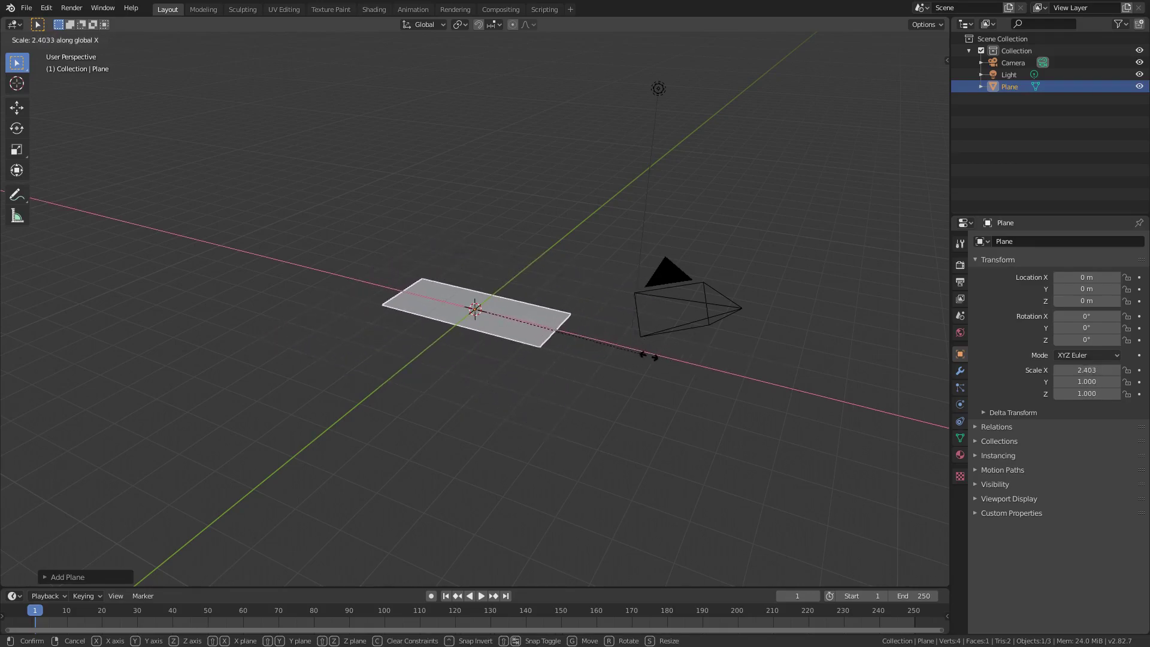
left_click(615, 344)
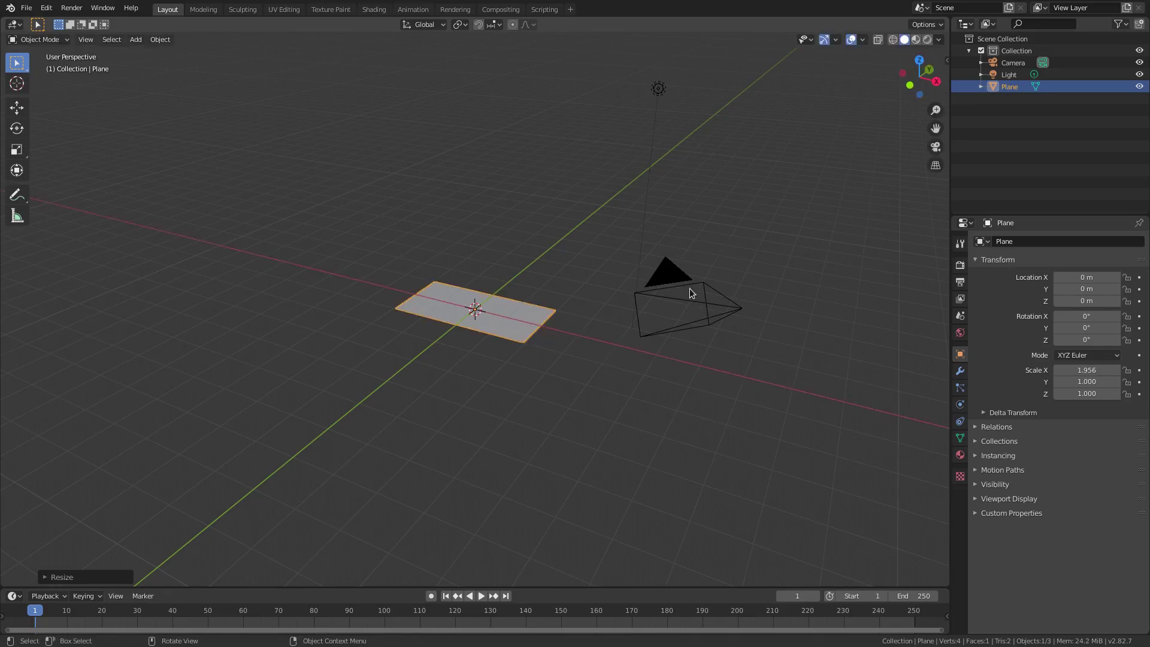
key("s")
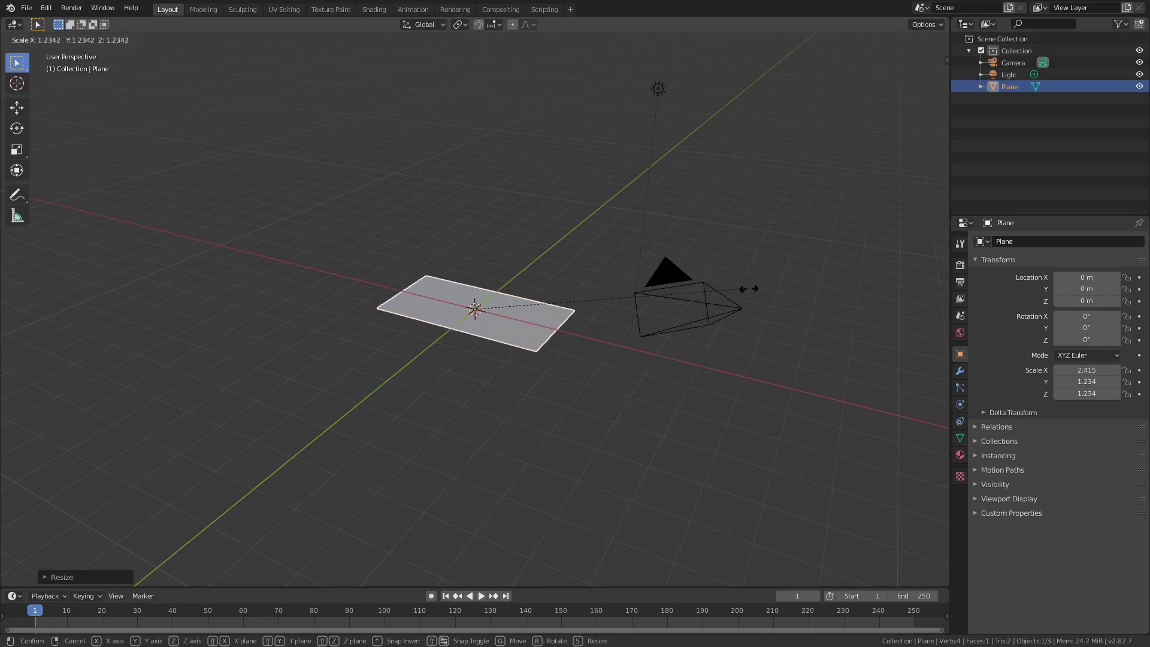
left_click(156, 315)
middle_click_drag(494, 364, 665, 353)
middle_click_drag(641, 277, 567, 310)
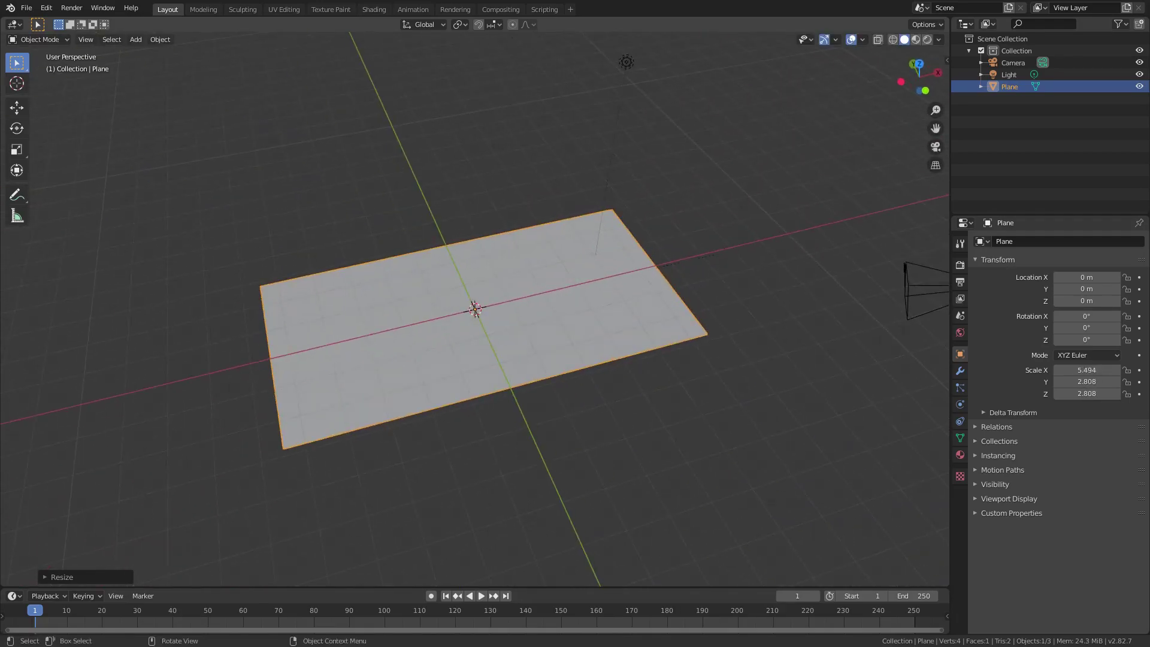
key("s")
key("x")
left_click(565, 371)
Step: Clear the camera's location and rotation and rotate it 90° about the global X axis
middle_click_drag(565, 372, 598, 349)
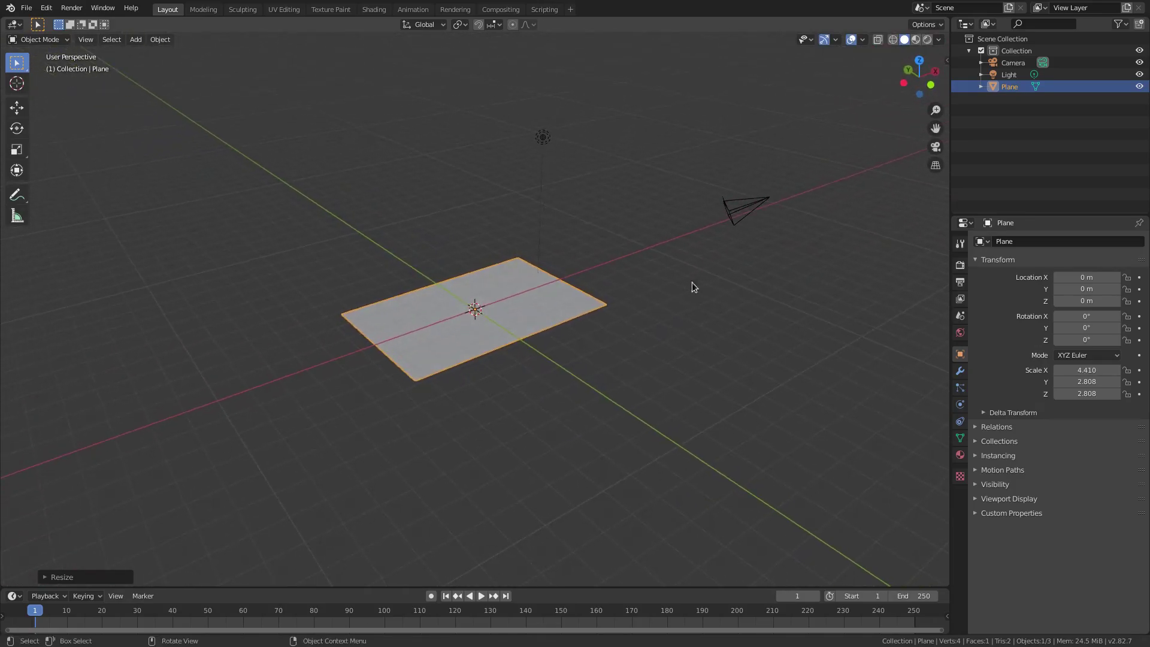
left_click(749, 210)
key("alt+g")
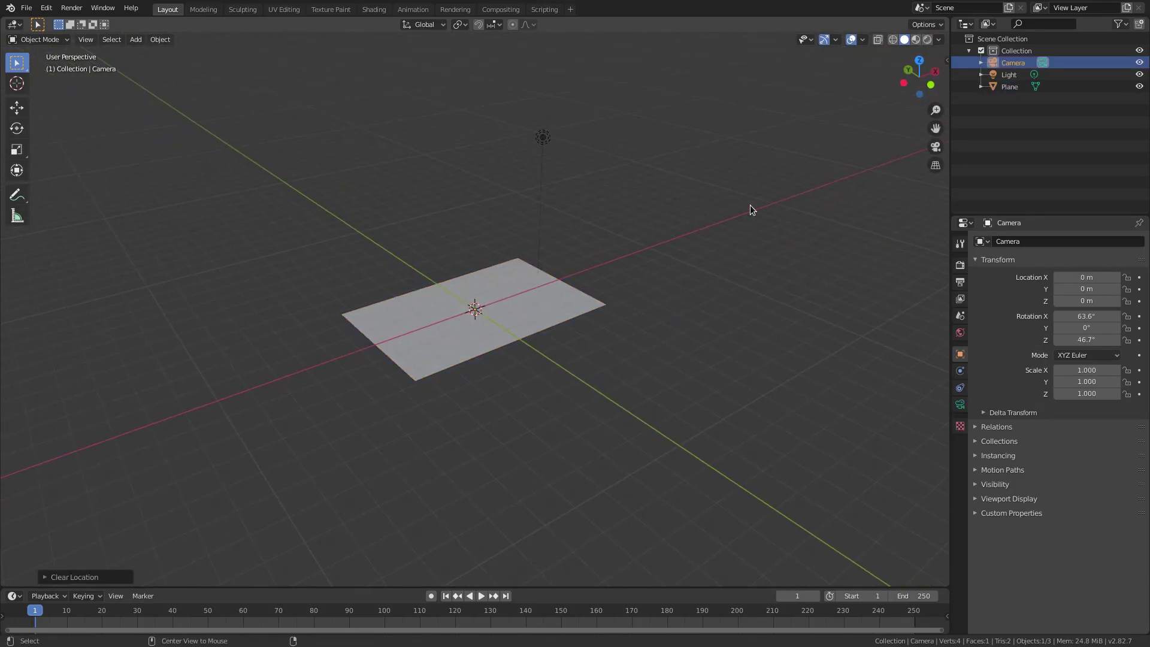
key("alt+r")
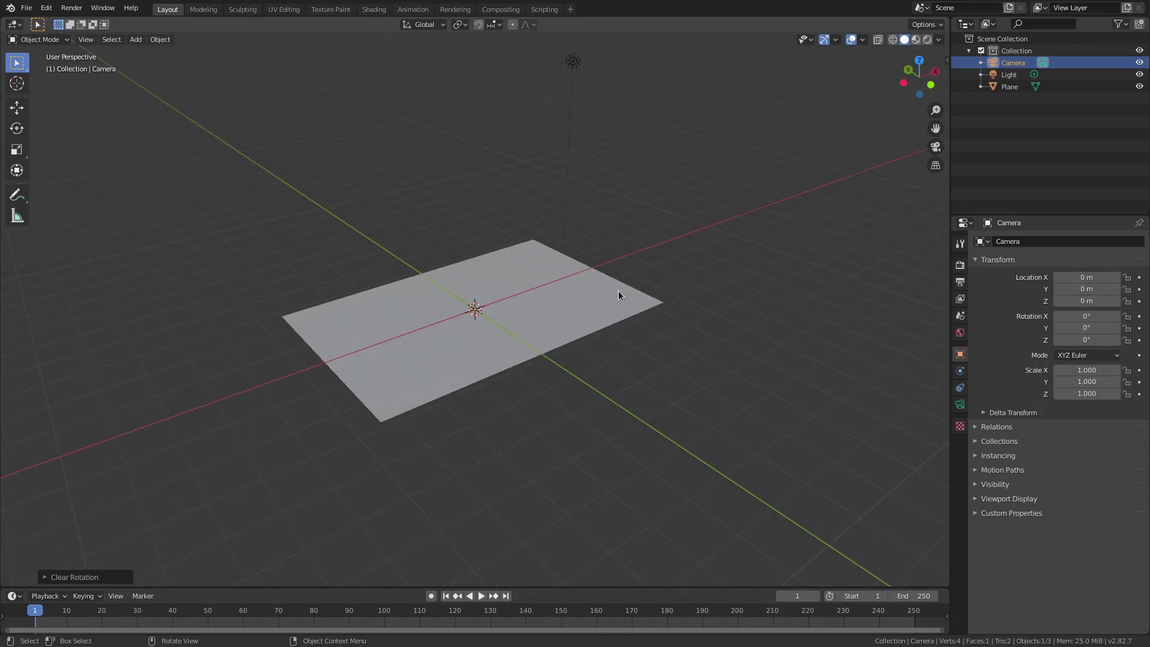
type("rx")
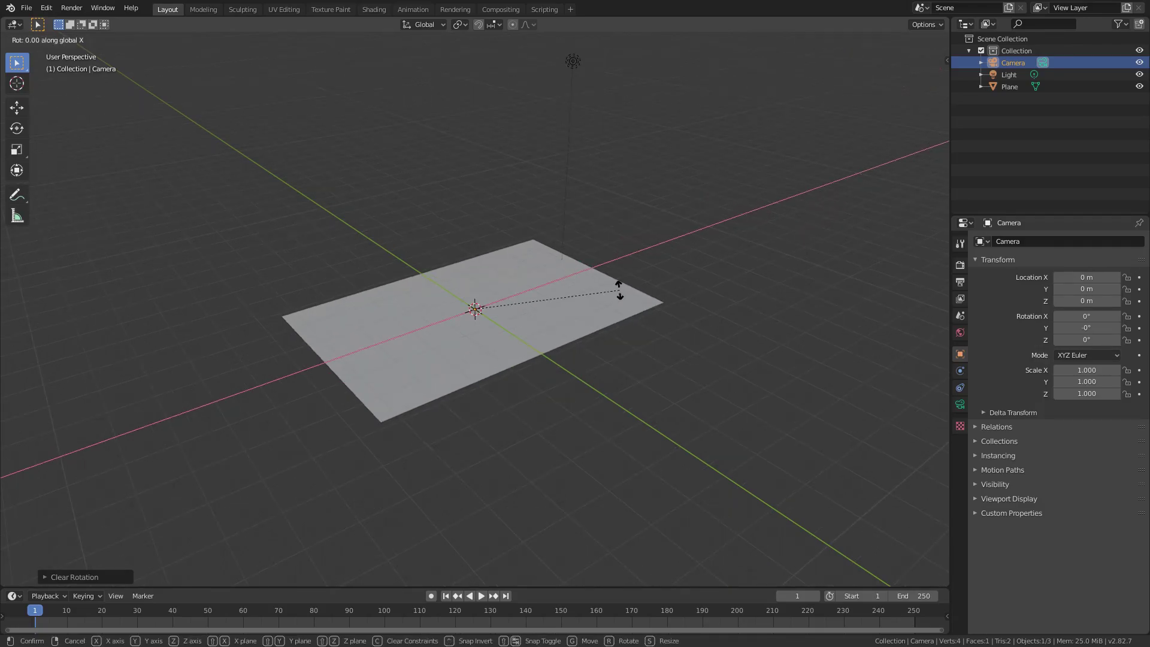
type("90")
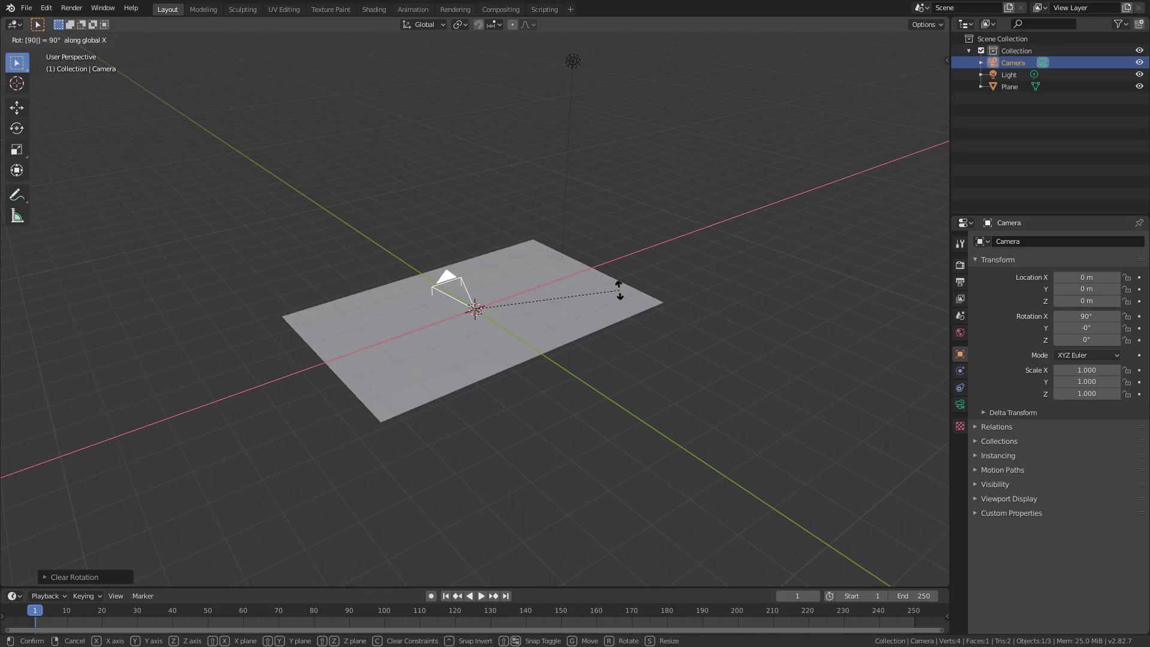
key("Return")
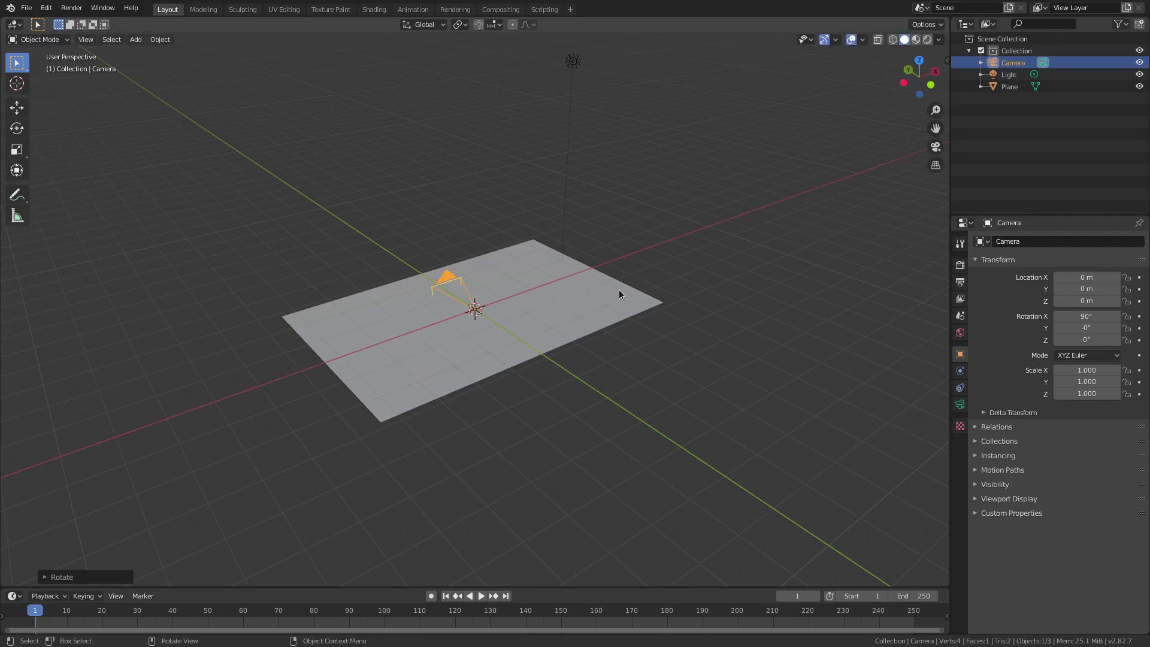
Step: Move the camera back along the global Y axis to about -8.5 m
key("g")
key("y")
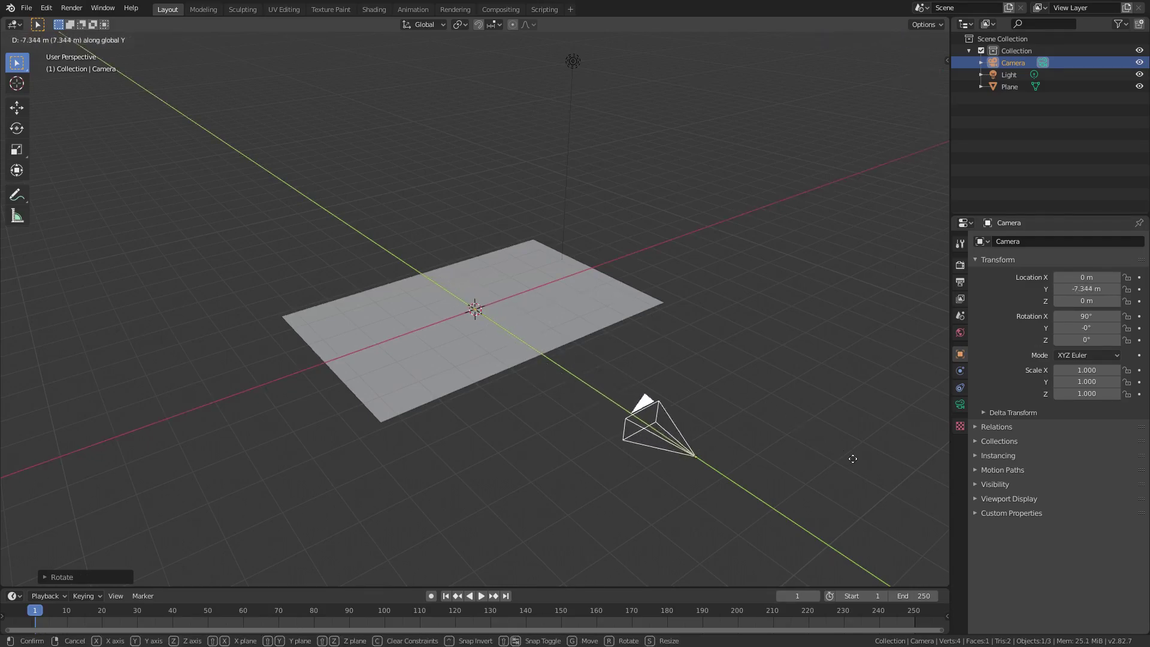
left_click(890, 473)
Step: Clear the light's location and rotation and move it along the global Y axis to about 7.75 m
scroll(756, 387, "down", 3)
scroll(724, 293, "up", 1)
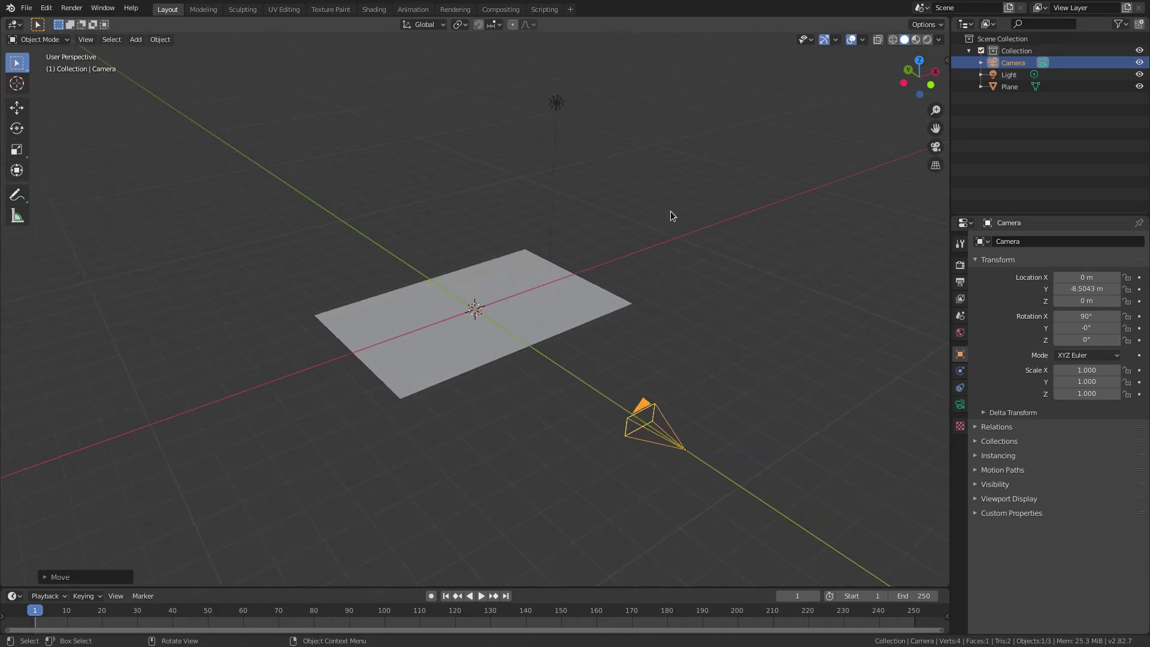
left_click(556, 104)
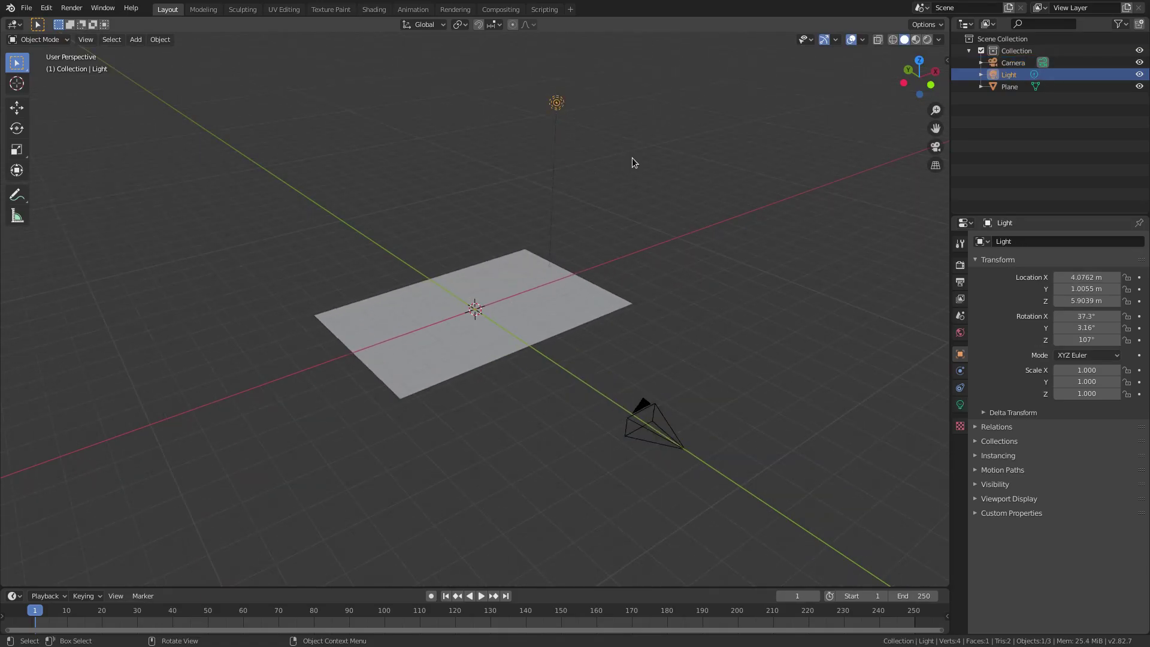
key("alt+g")
key("alt+r")
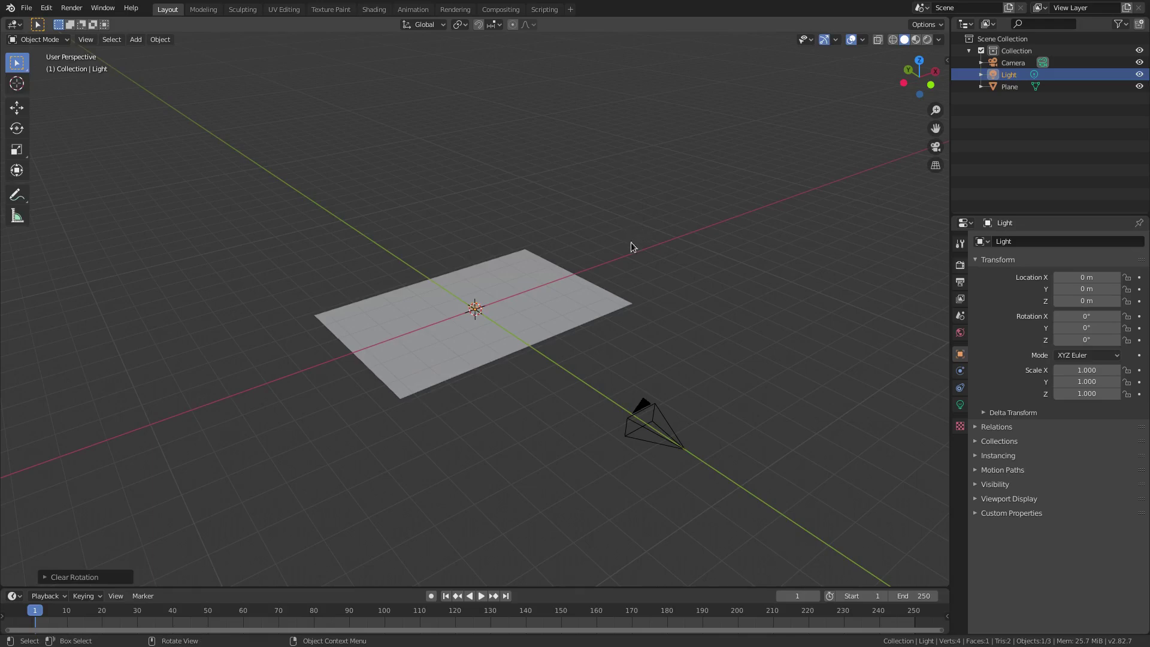
middle_click_drag(630, 267, 670, 288)
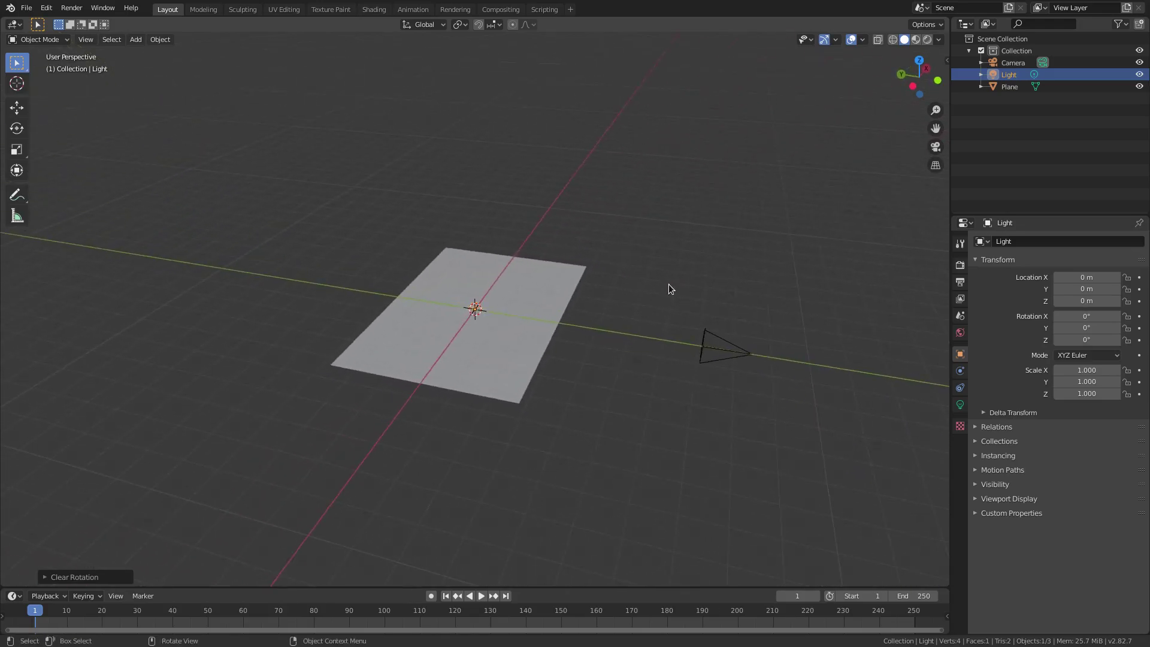
key("g")
key("y")
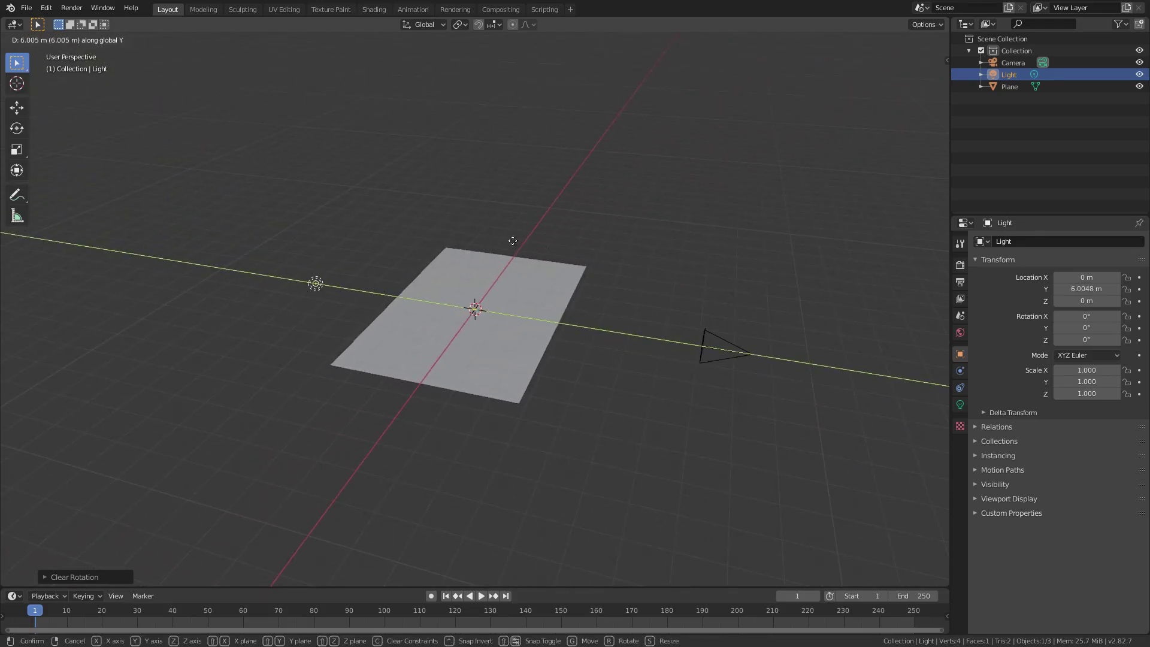
left_click(472, 234)
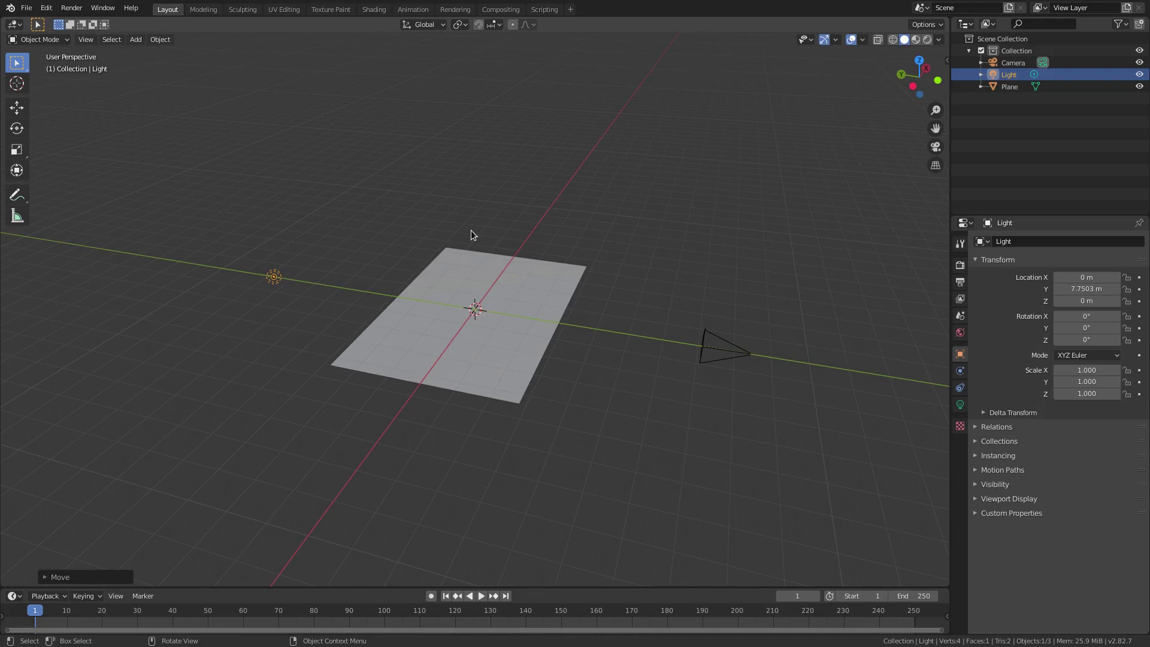
Step: Lower the plane along the global Z axis to about -4.7 m
left_click(495, 273)
key("g")
key("z")
left_click(531, 381)
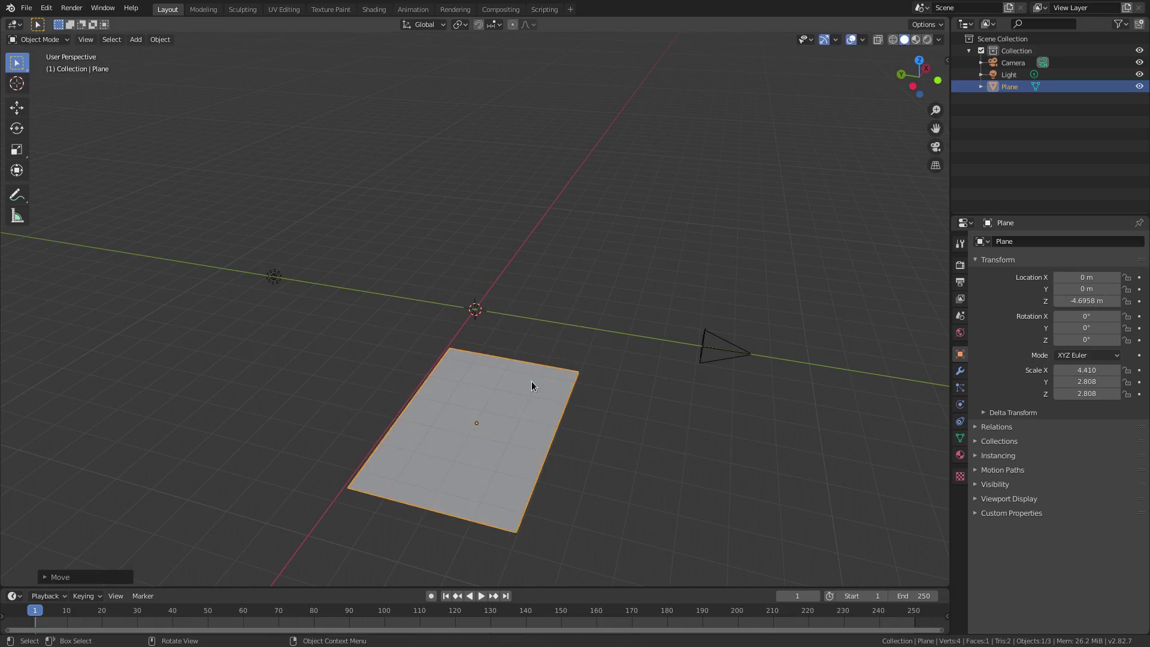
Step: Switch to the camera view and adjust the plane's height to about -3.5 m, just below the camera frame
middle_click_drag(637, 369, 503, 324)
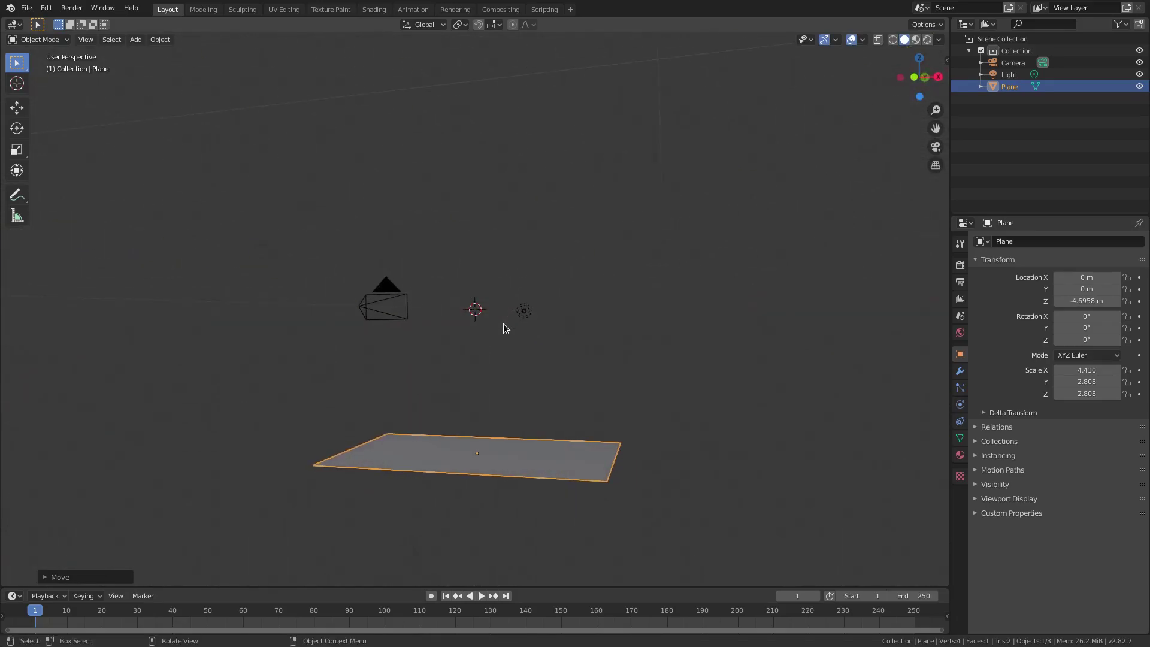
key("KP_0")
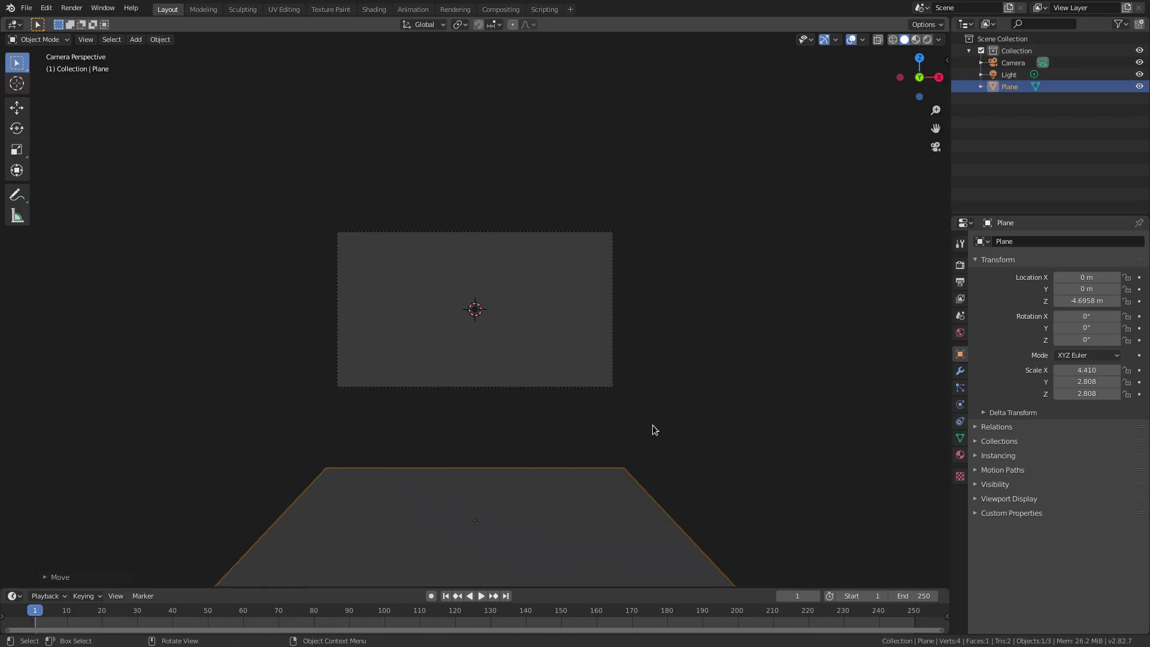
key("g")
key("z")
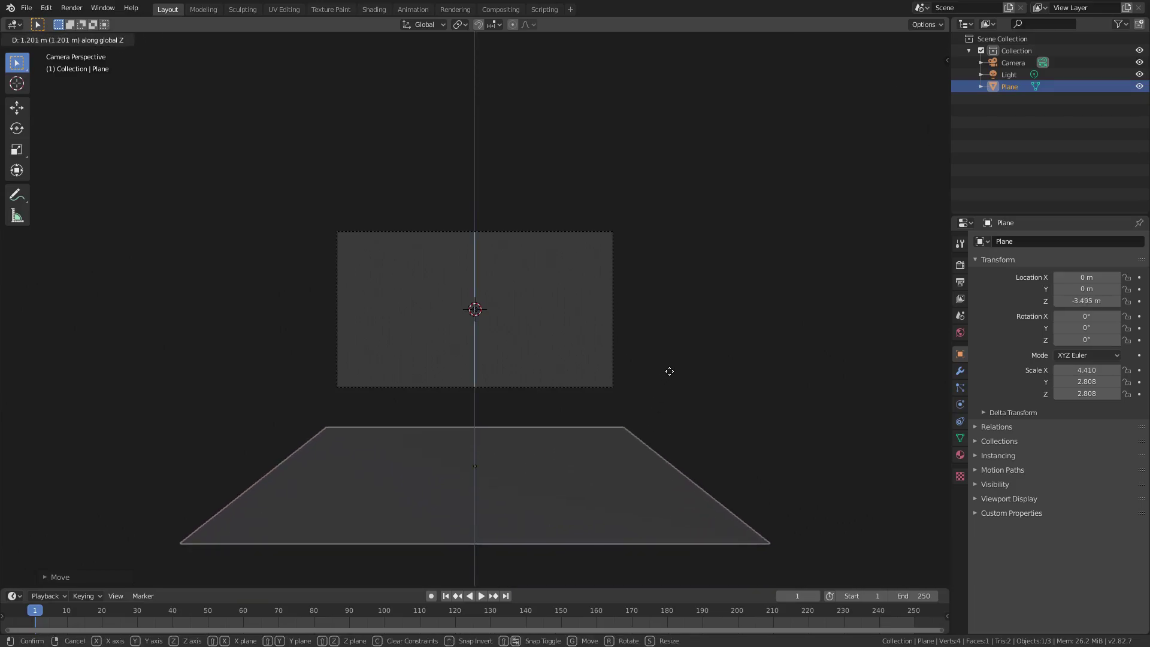
left_click(671, 365)
key("g")
key("z")
left_click(604, 416)
key("g")
key("z")
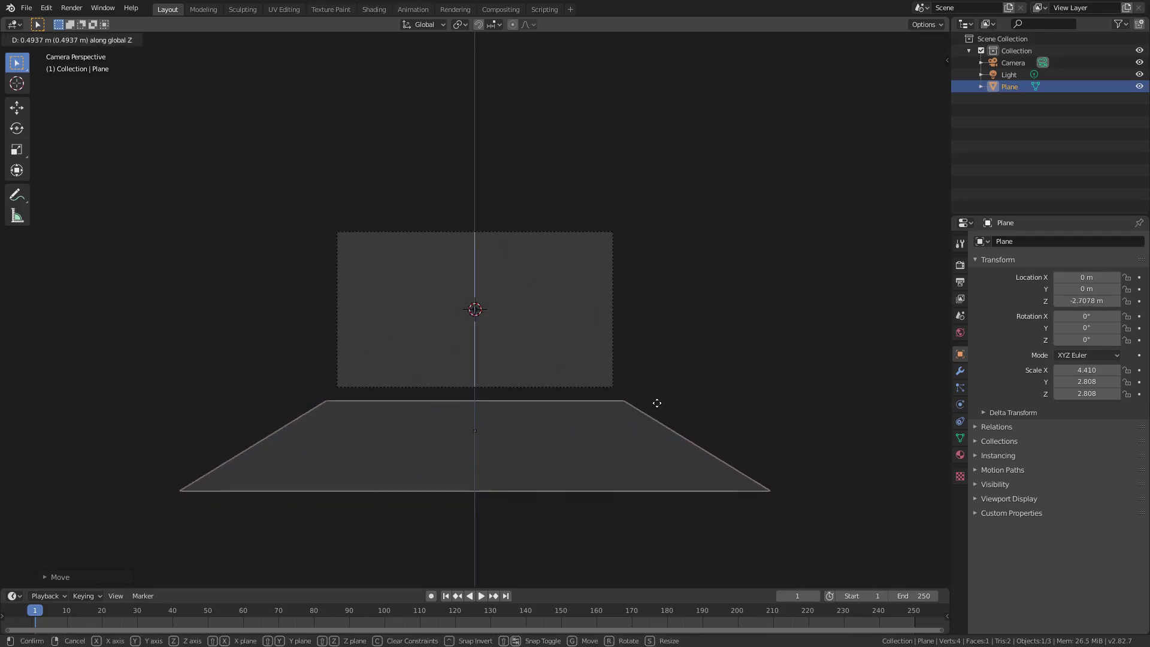
left_click(658, 441)
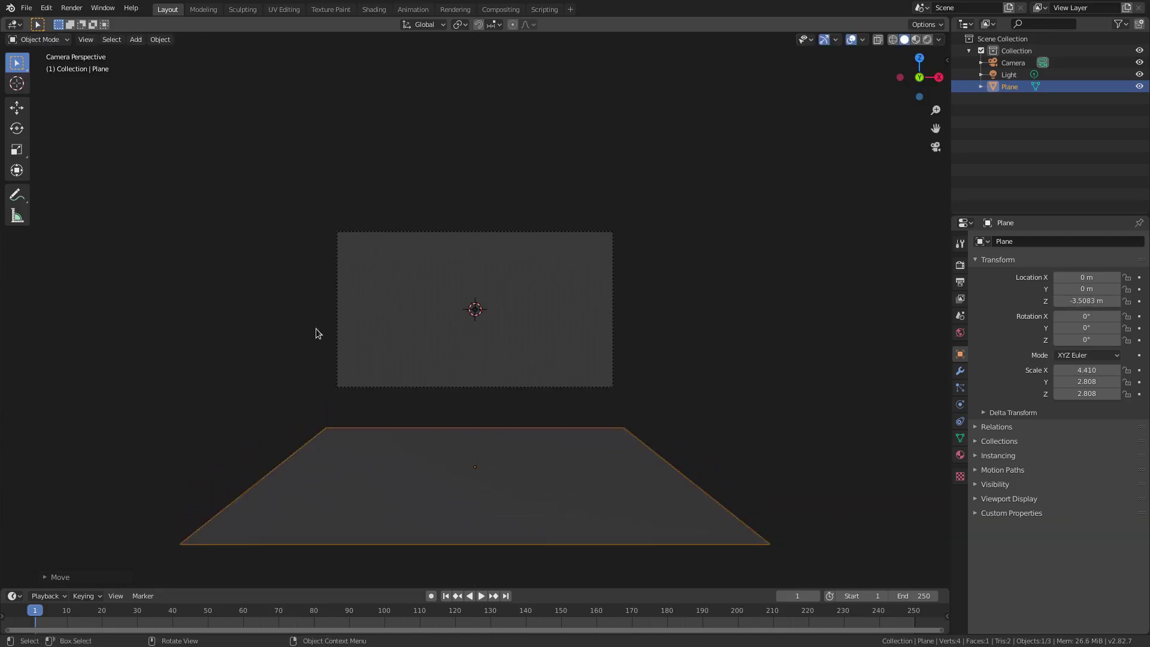
Step: Add a text object at the origin and rotate it 90° about the X axis to face the camera
scroll(523, 431, "up", 3)
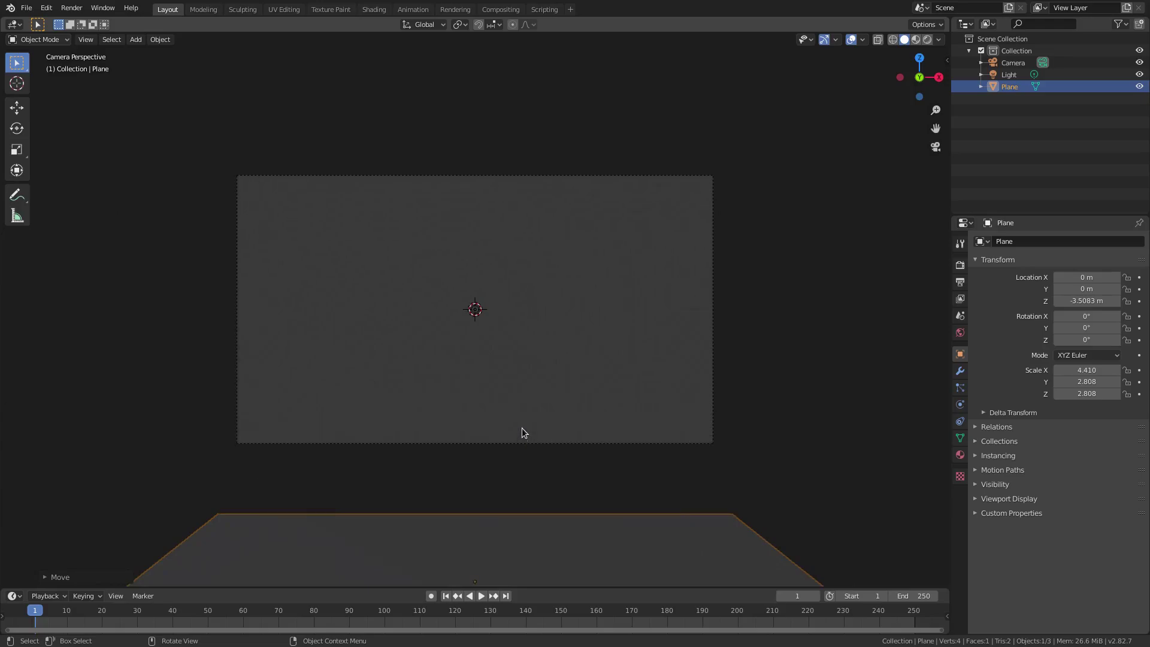
scroll(522, 428, "up", 1)
key("shift+a")
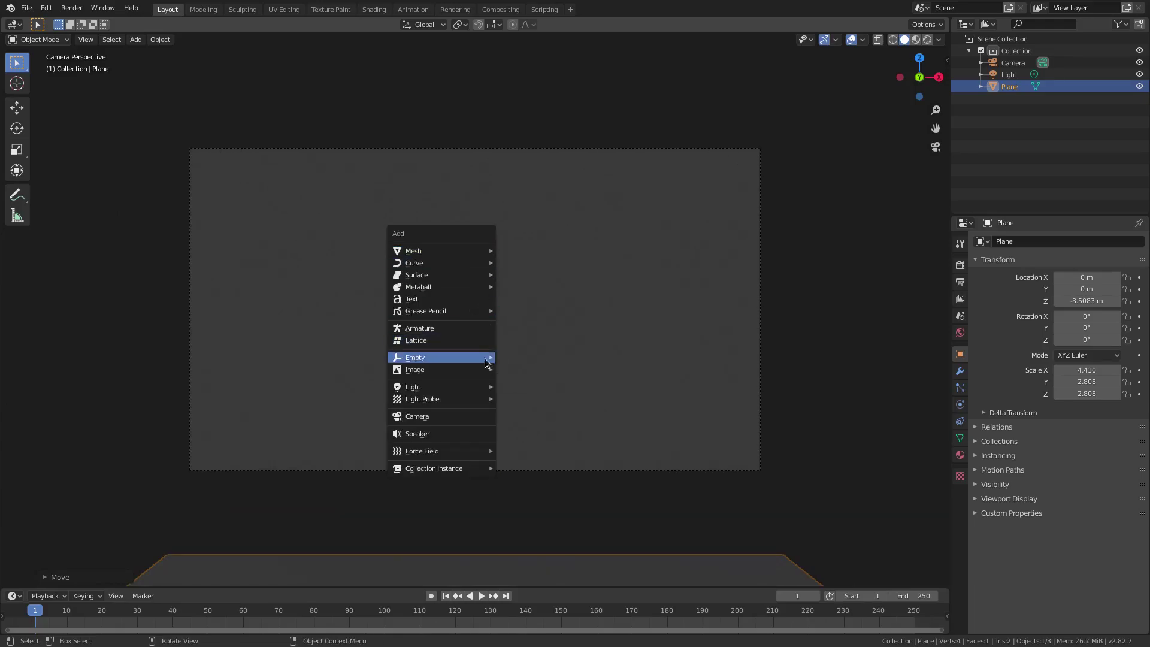
left_click(425, 299)
type("rx90")
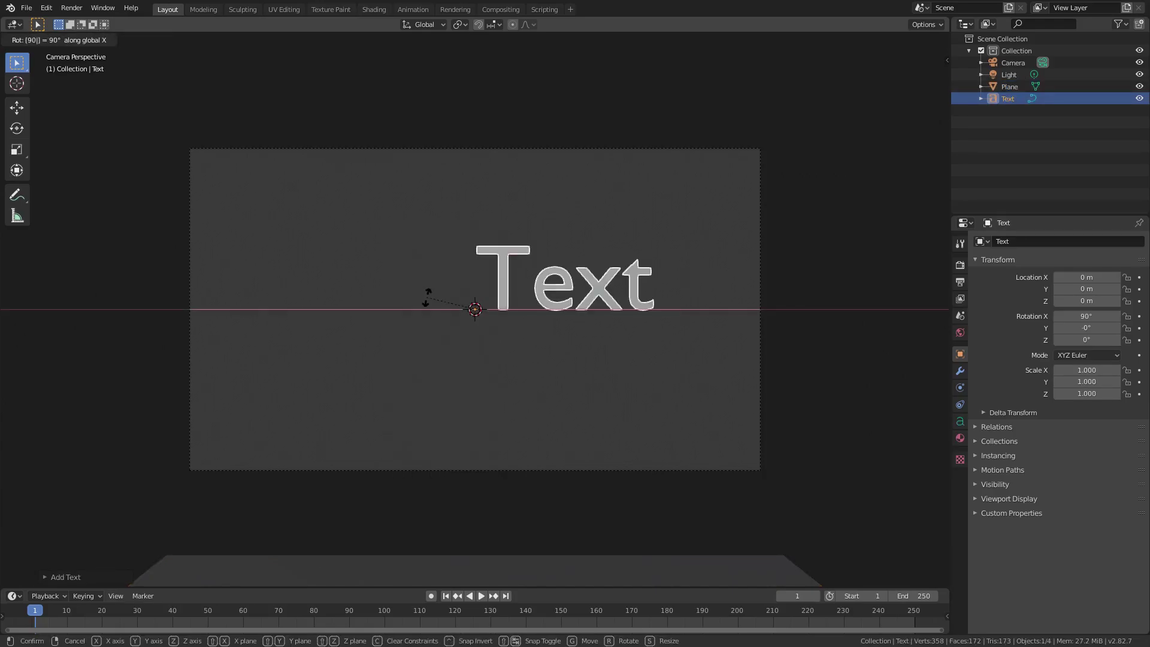
key("Return")
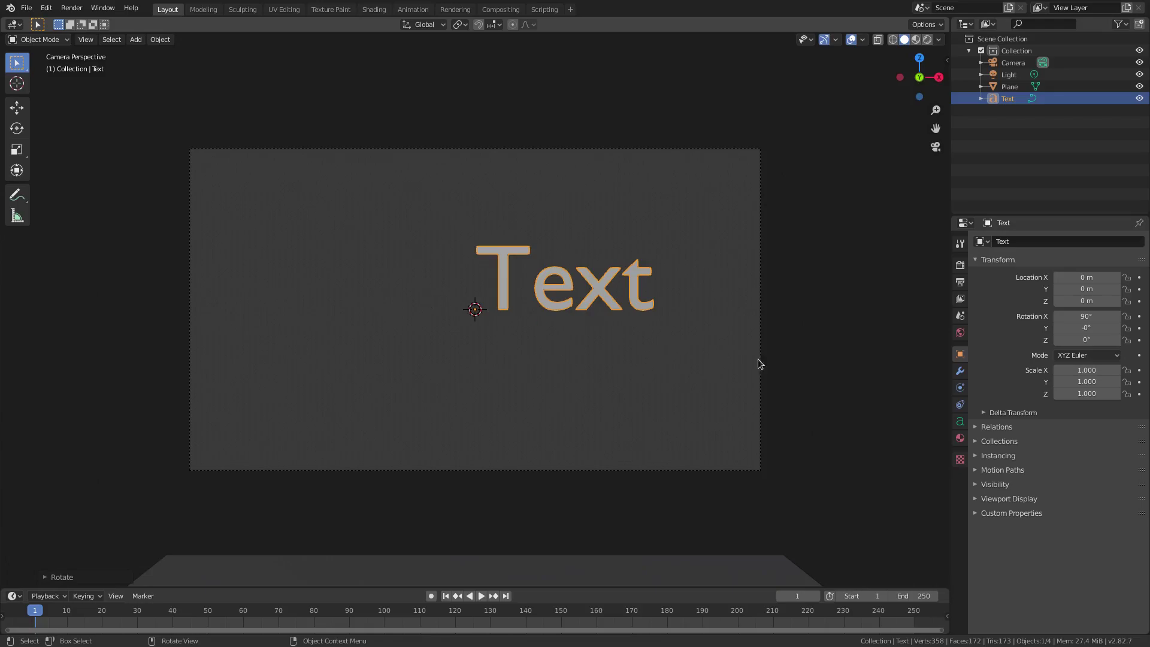
Step: Set the text object's horizontal paragraph alignment to Center
left_click(961, 422)
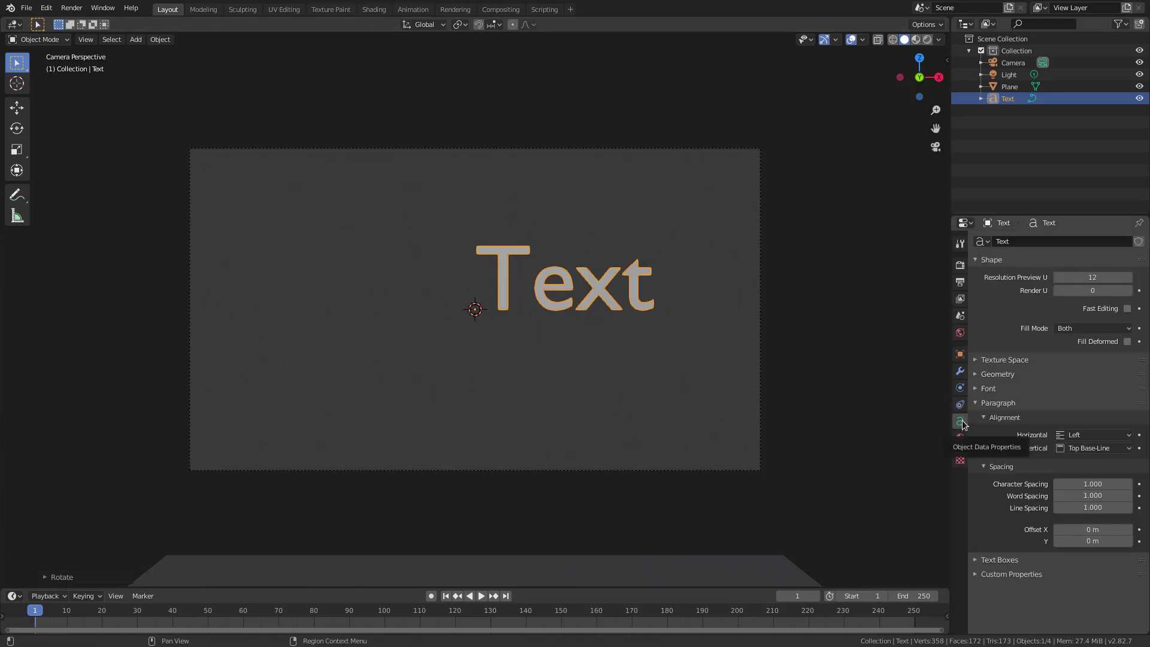
left_click(1109, 433)
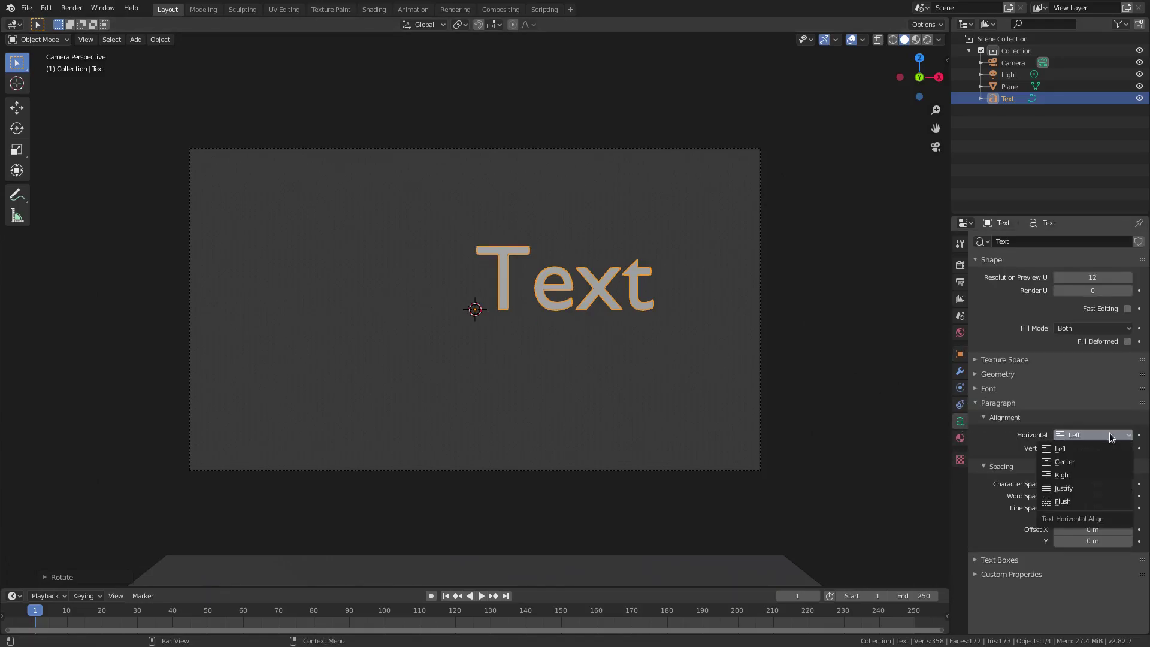
left_click(1081, 461)
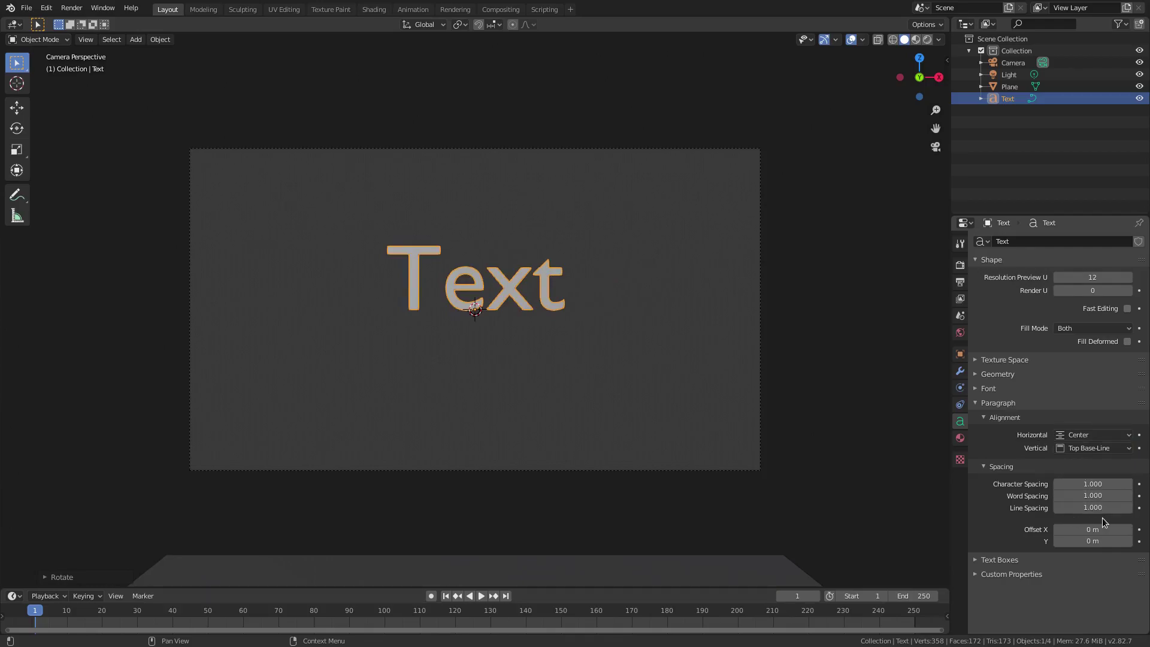
Step: Load PirataOne-Regular.ttf from the Downloads folder as the text object's regular font
left_click(985, 389)
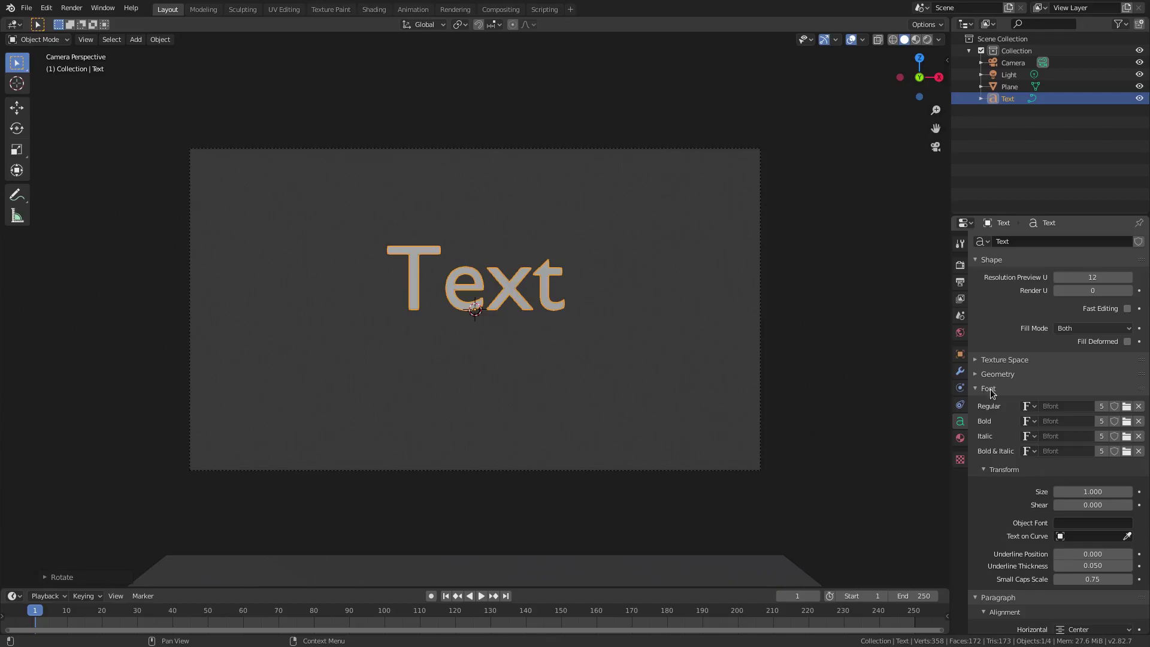
left_click(1126, 406)
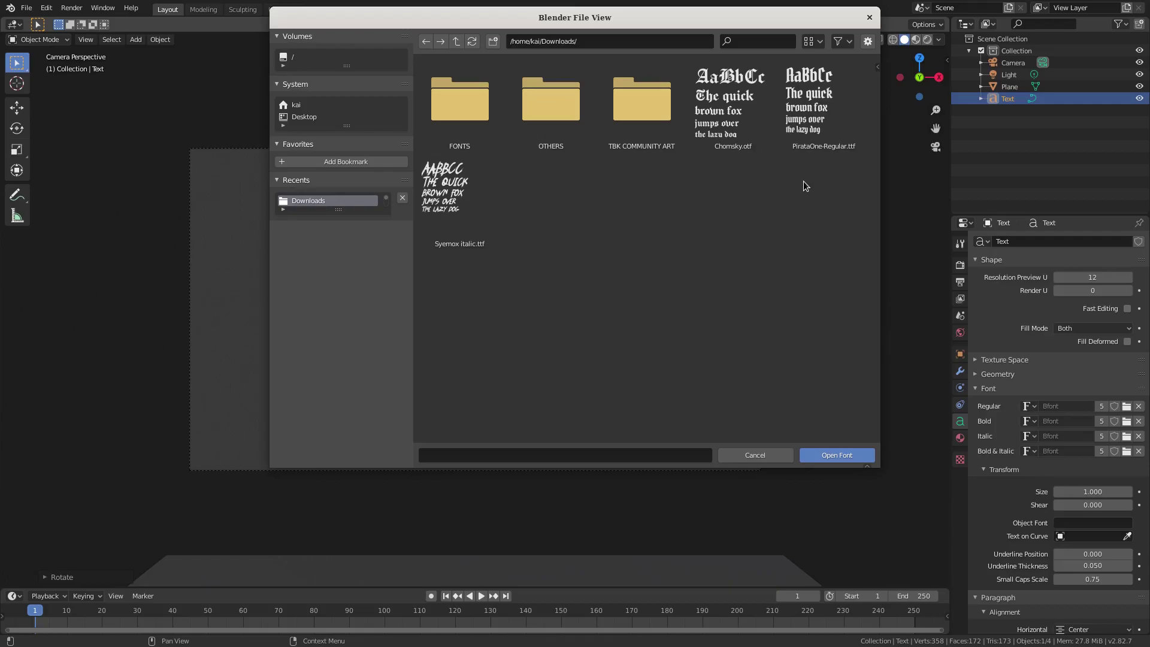
left_click(829, 139)
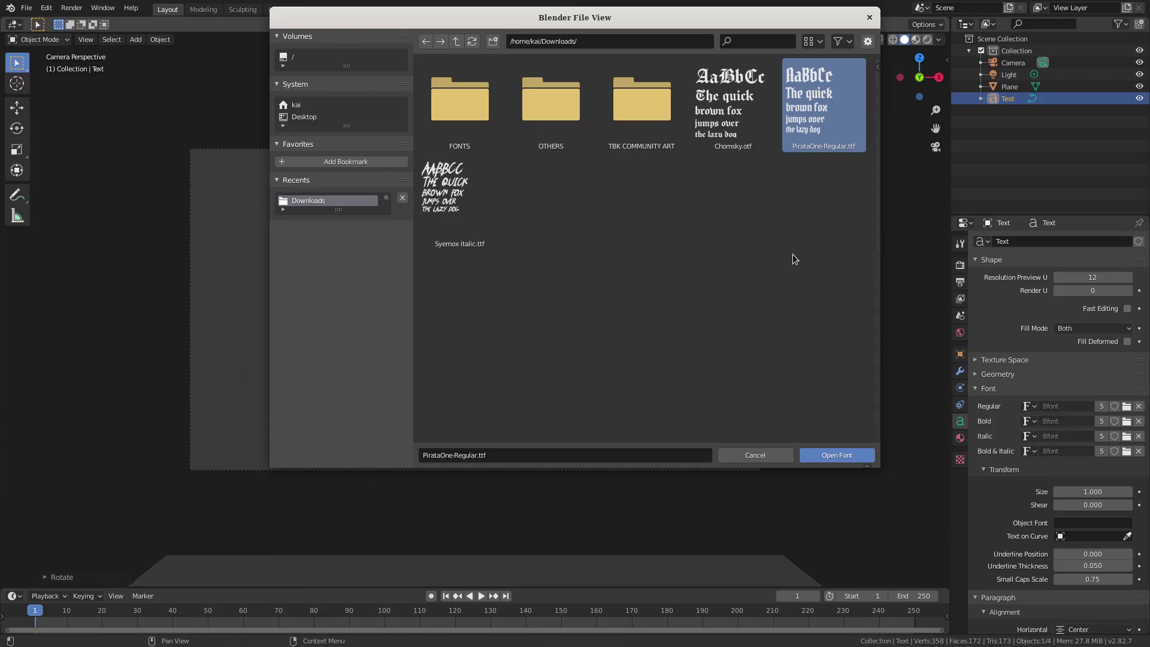
left_click(854, 455)
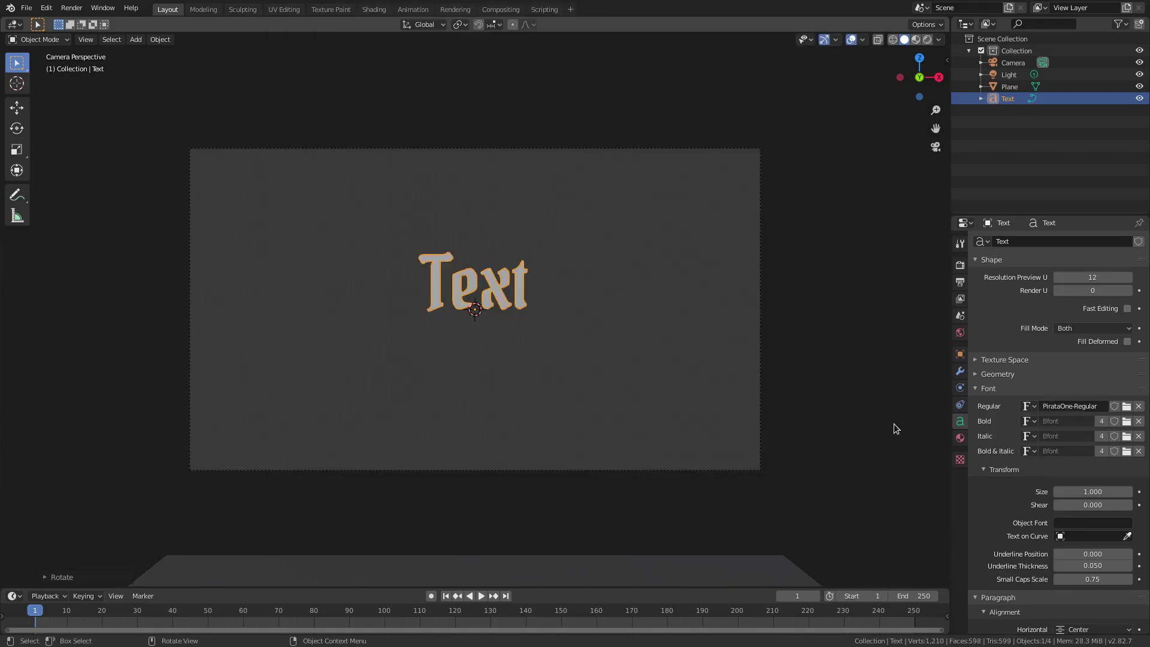
Step: Set the text's line spacing to 0.8
scroll(581, 309, "up", 2)
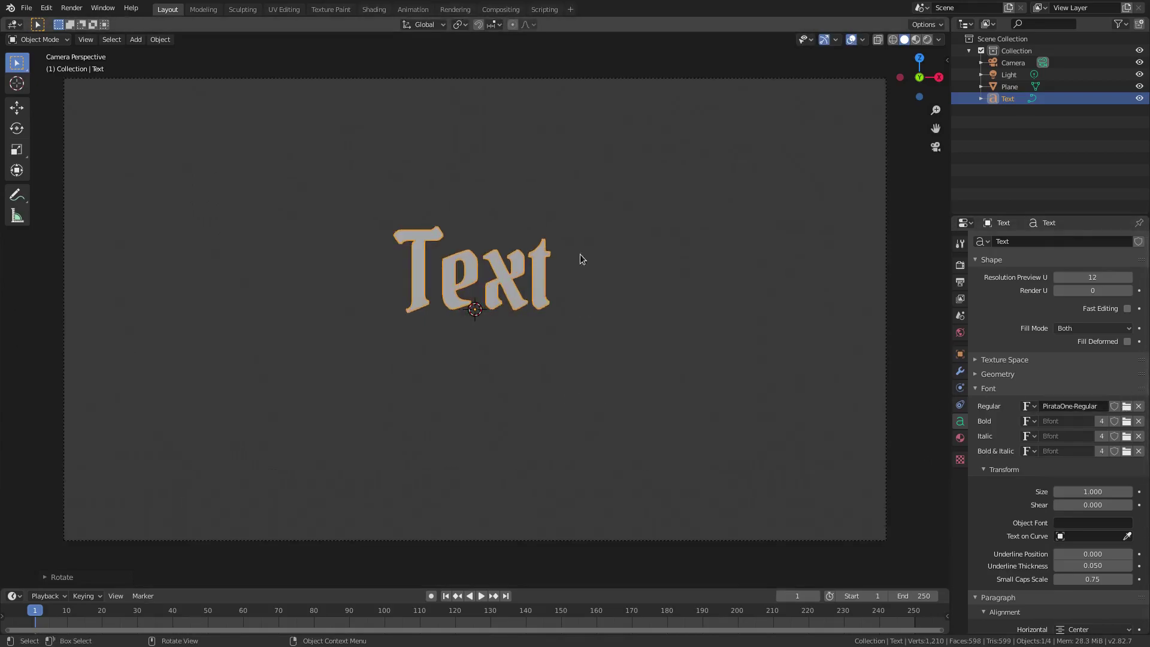
scroll(1105, 563, "down", 5)
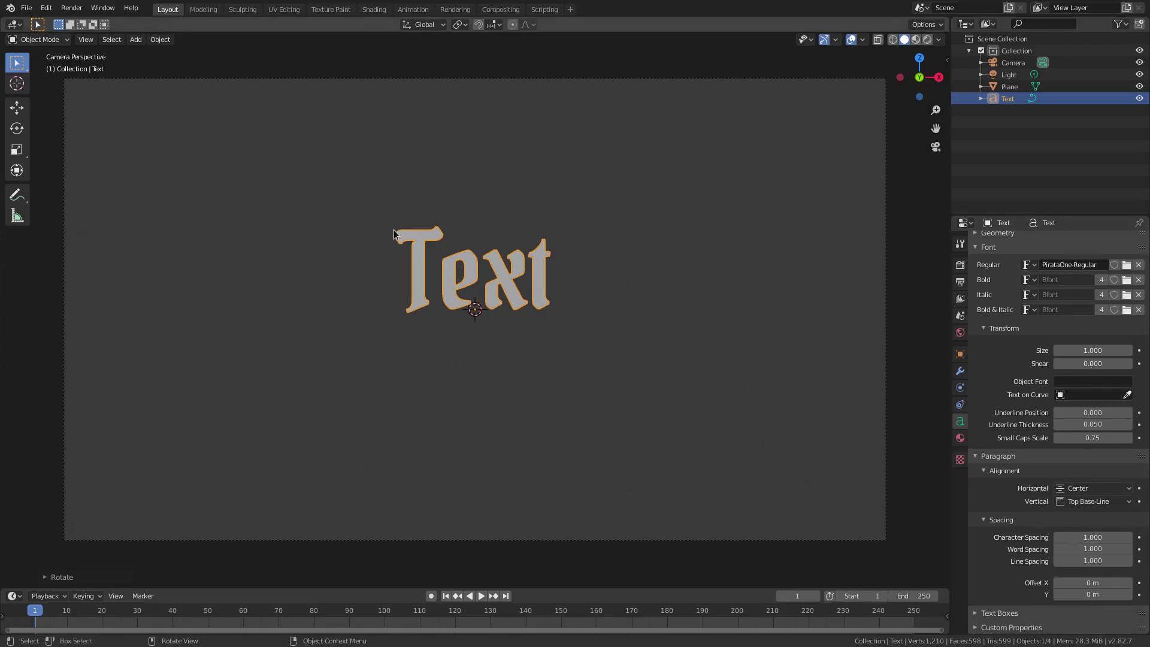
left_click(1104, 560)
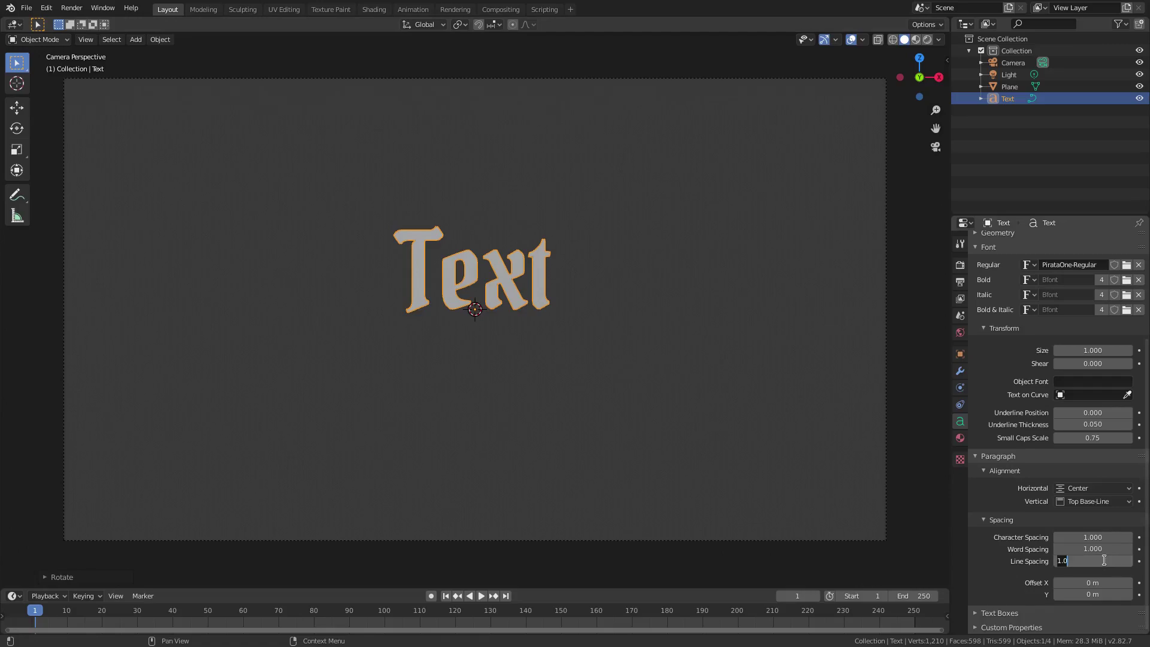
key("BackSpace")
type("-")
key("Return")
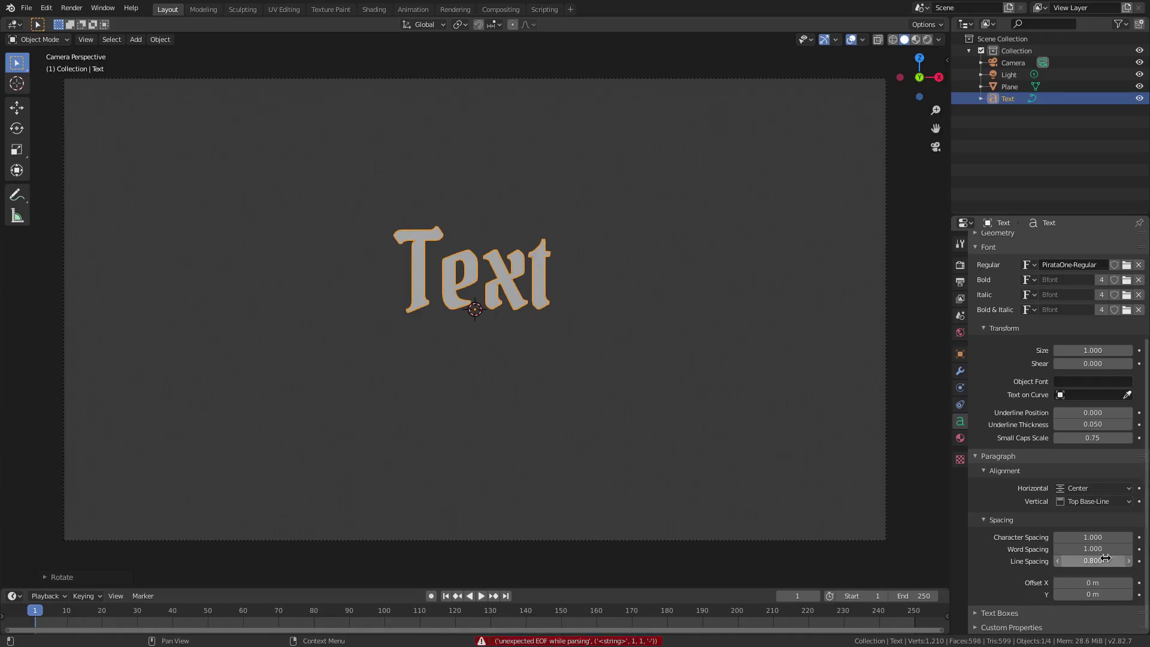
Step: Set the text's paragraph Y offset to -0.27 m to centre it vertically on the origin
left_click(1058, 594)
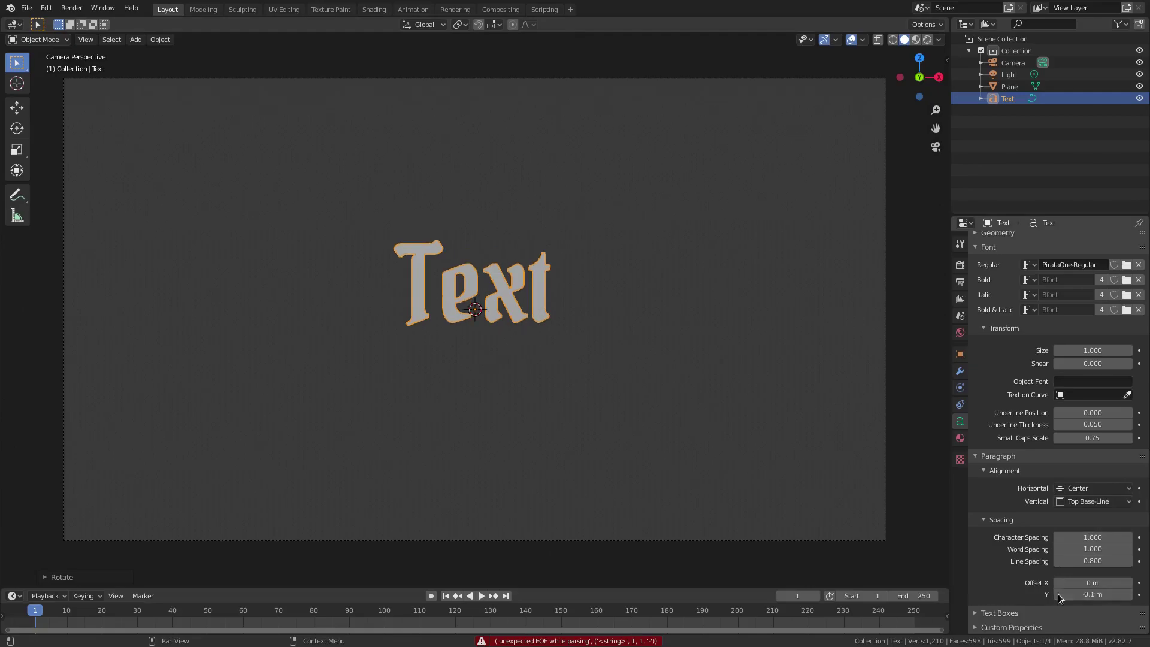
left_click(1057, 595)
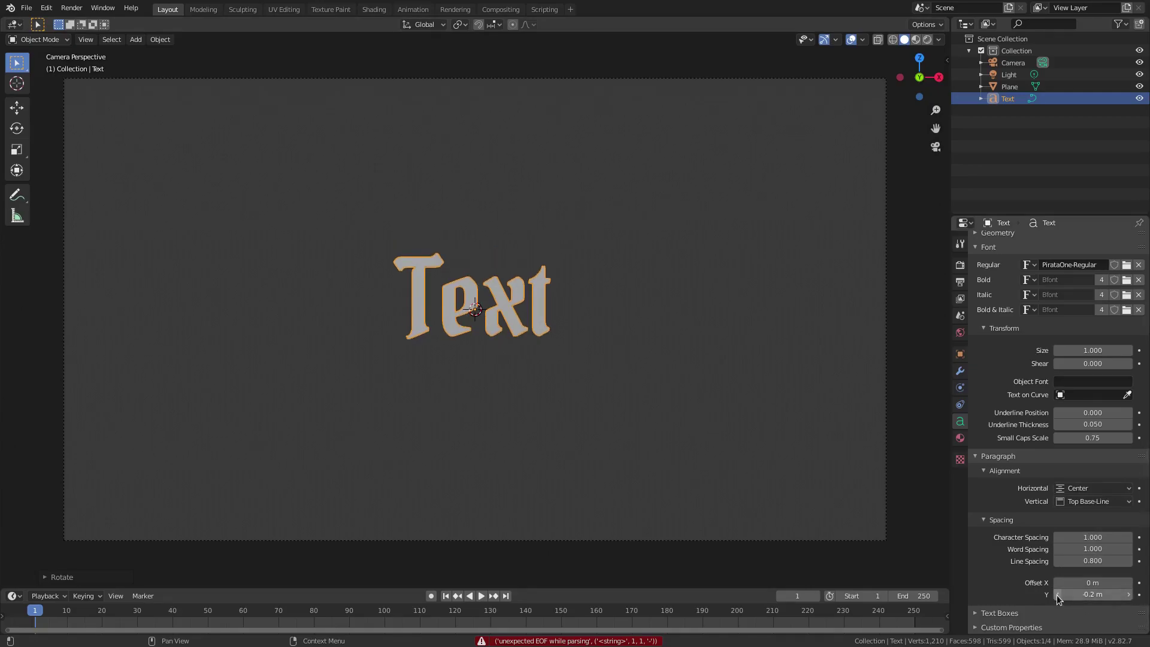
left_click(1087, 596)
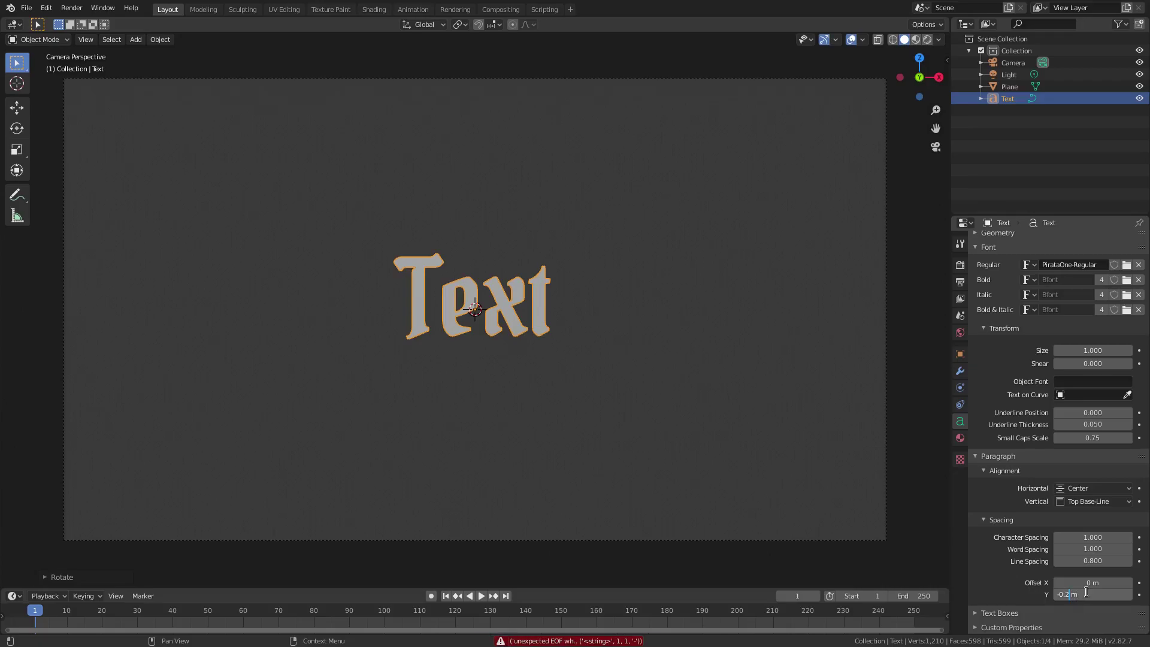
type("7")
key("Return")
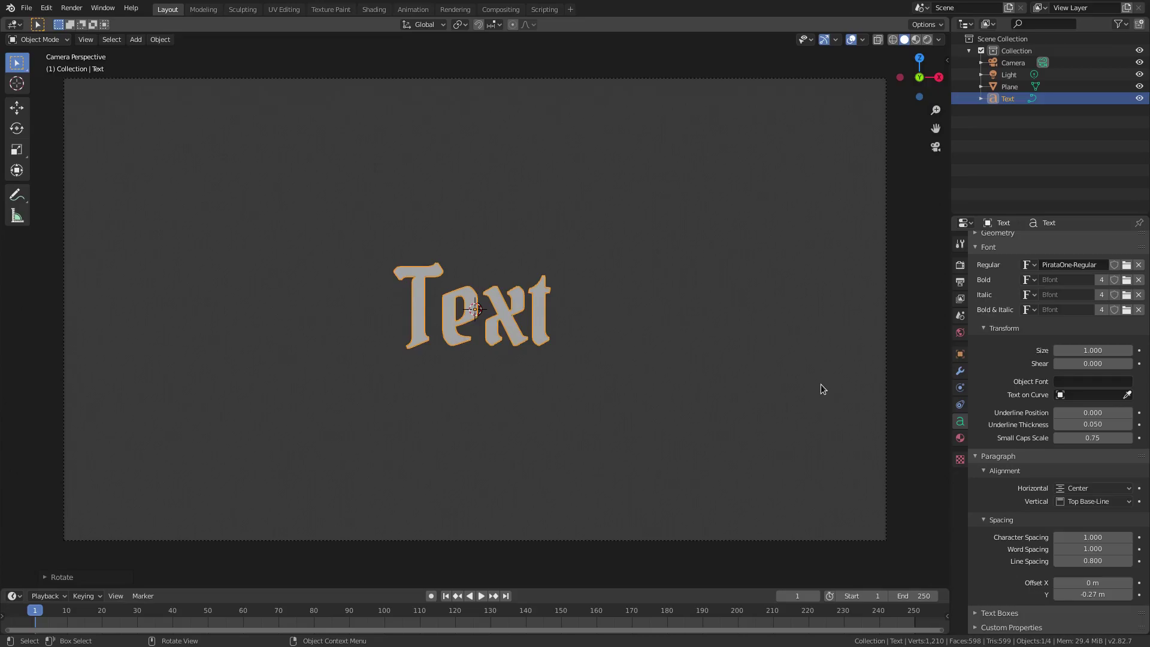
Step: Replace the text object's default wording with CINEMATIC and return to Object Mode
key("Tab")
key("BackSpace")
key("BackSpace")
key("BackSpace")
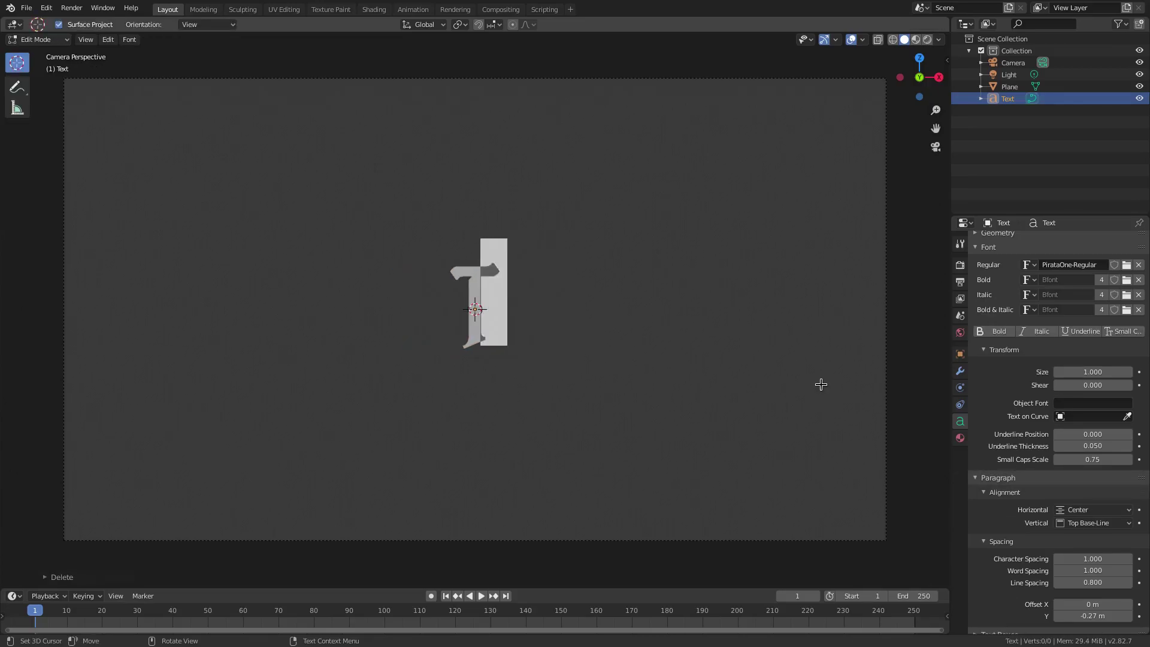
key("BackSpace")
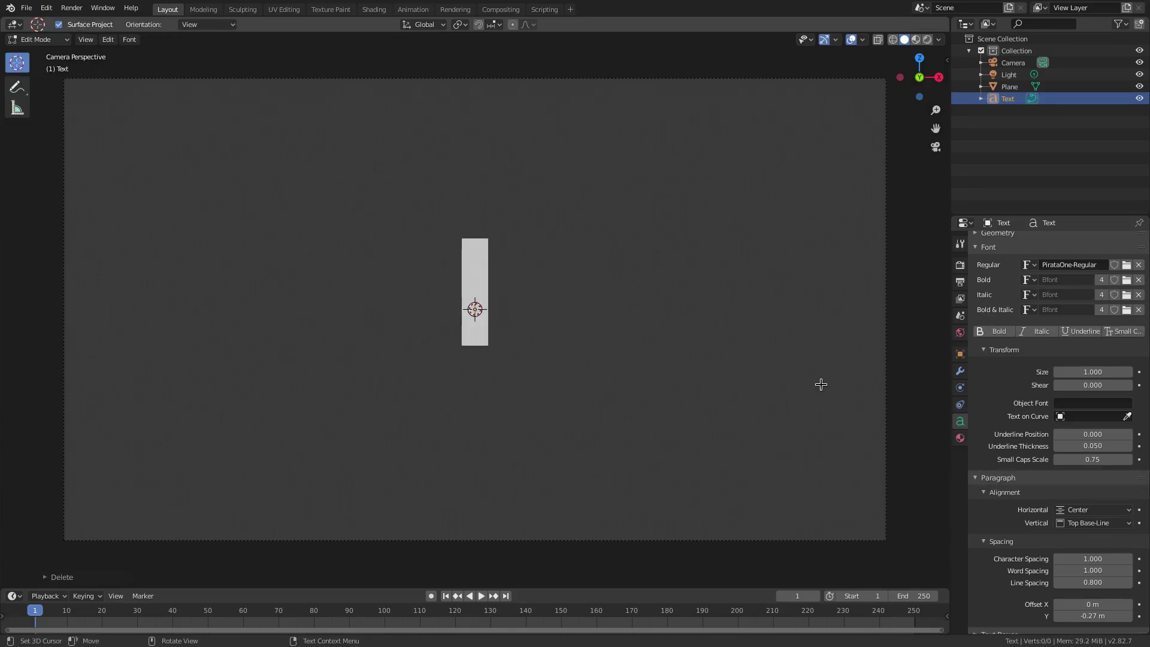
type("cinematic")
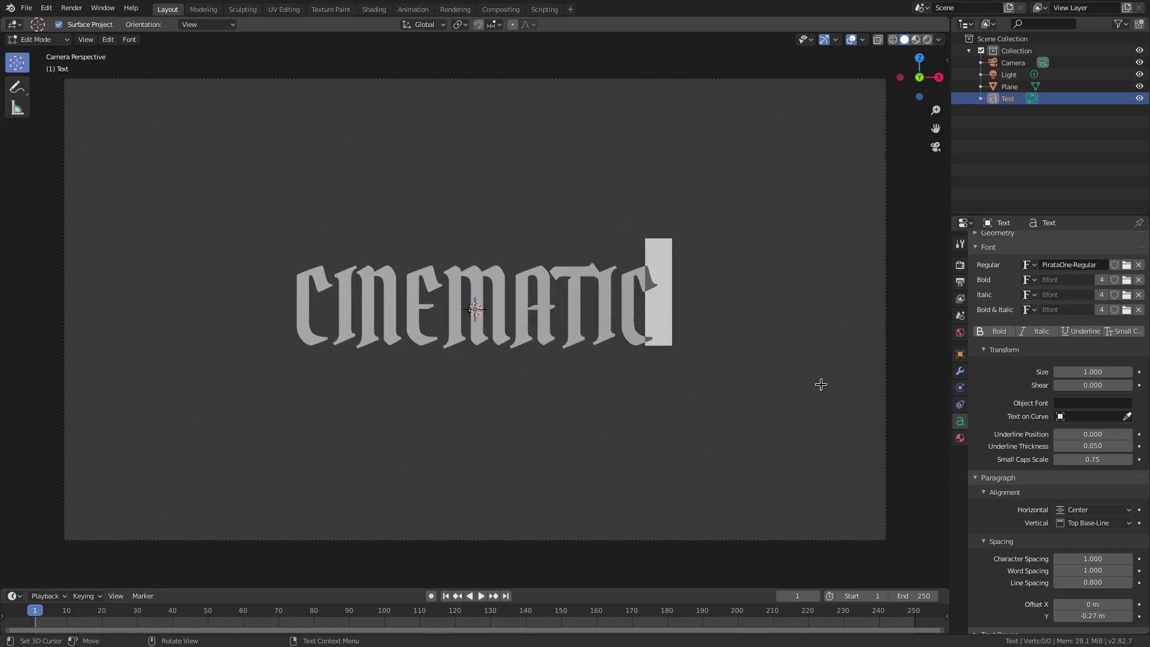
key("Tab")
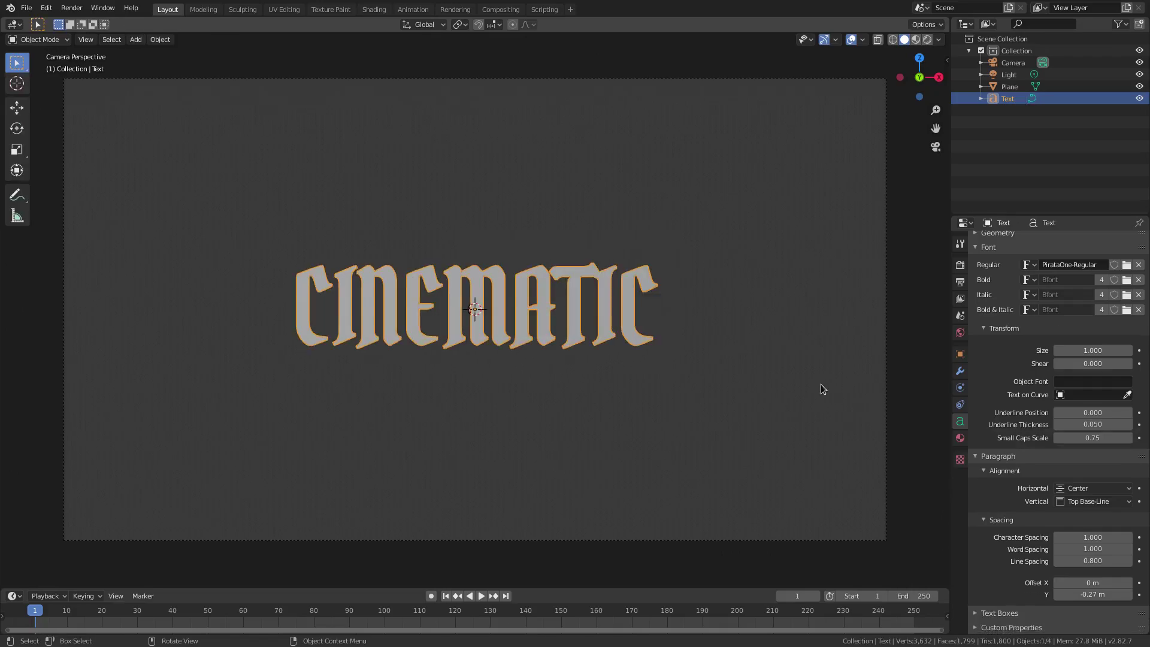
Step: Reset the text's line spacing to its default value
key("BackSpace")
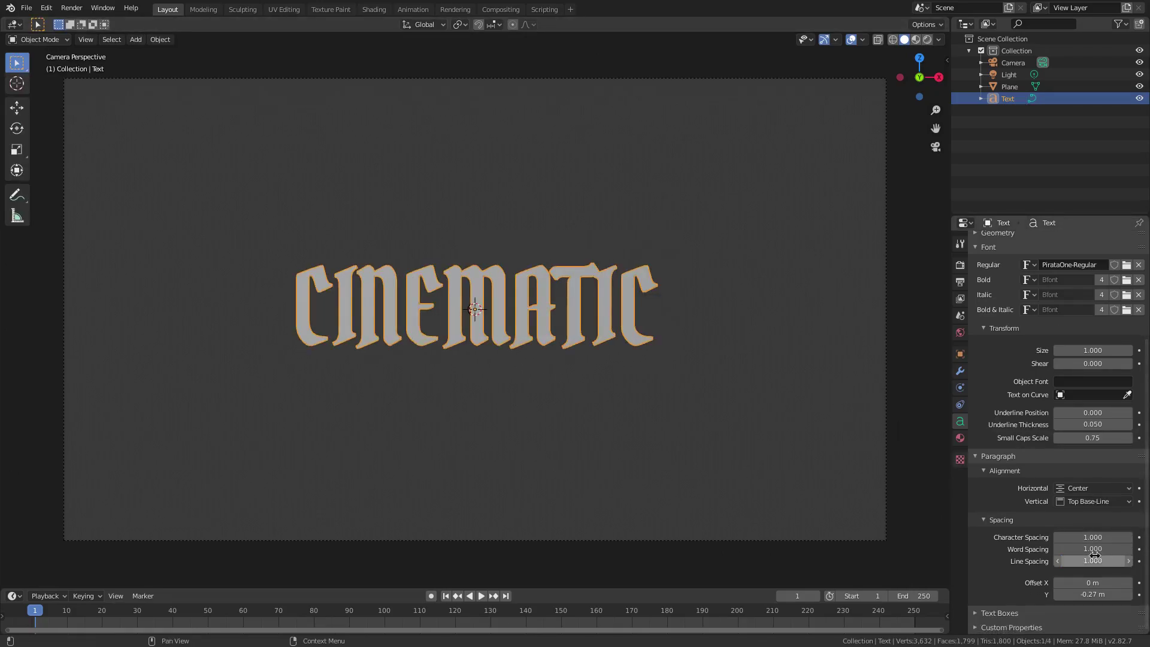
scroll(599, 400, "down", 2)
scroll(601, 405, "up", 2)
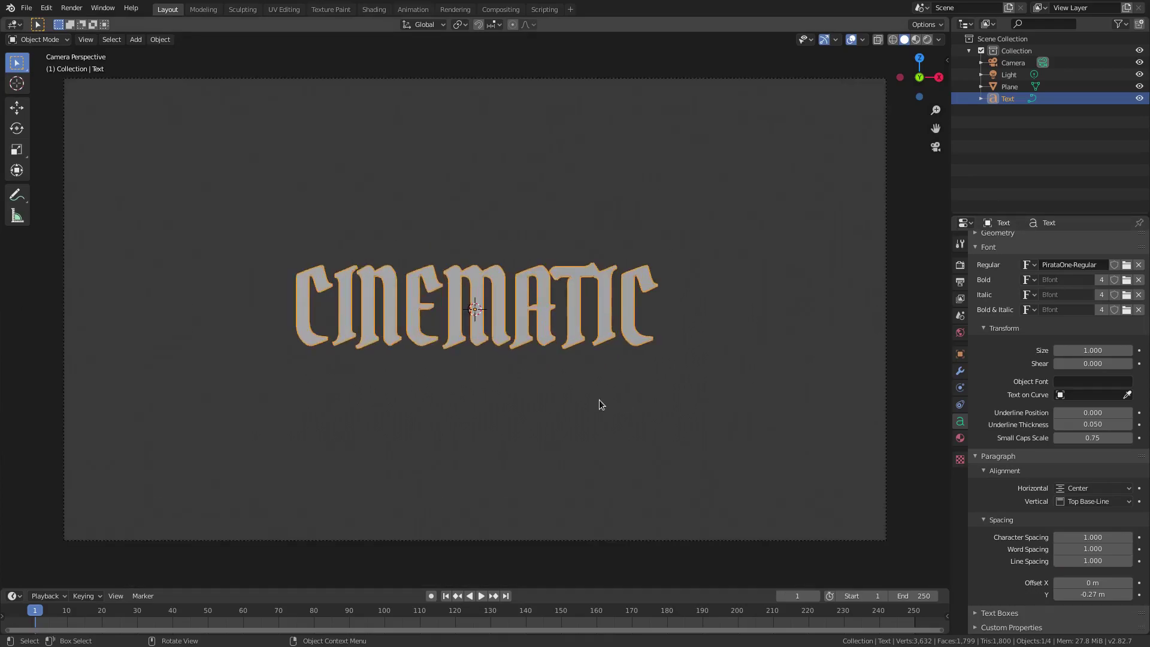
Step: Extrude the CINEMATIC text geometry by 0.12 m
middle_click_drag(578, 385, 584, 311)
scroll(1093, 415, "up", 1)
scroll(1094, 416, "up", 5)
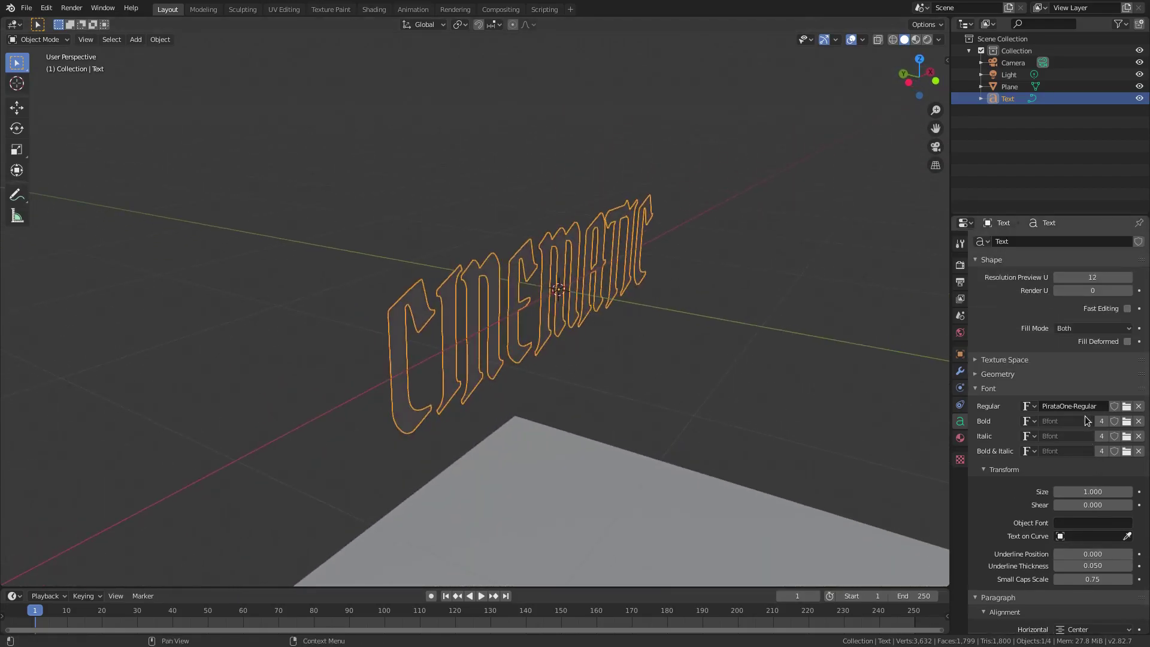
left_click(997, 374)
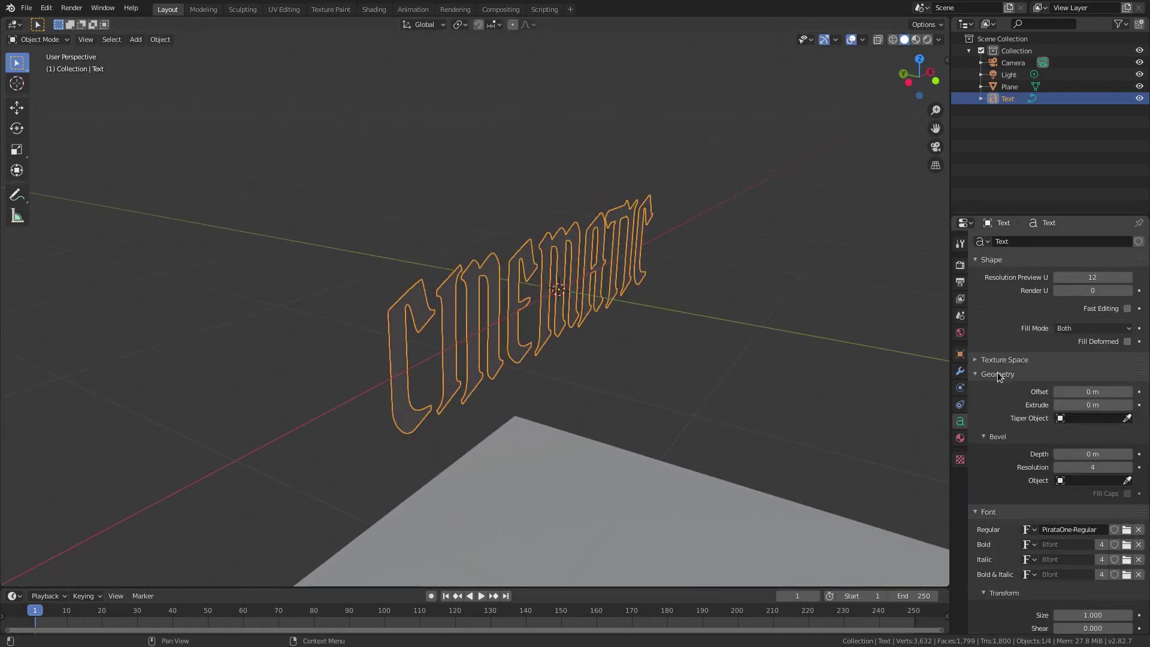
left_click(988, 512)
left_click(995, 526)
left_click_drag(1072, 405, 1115, 404)
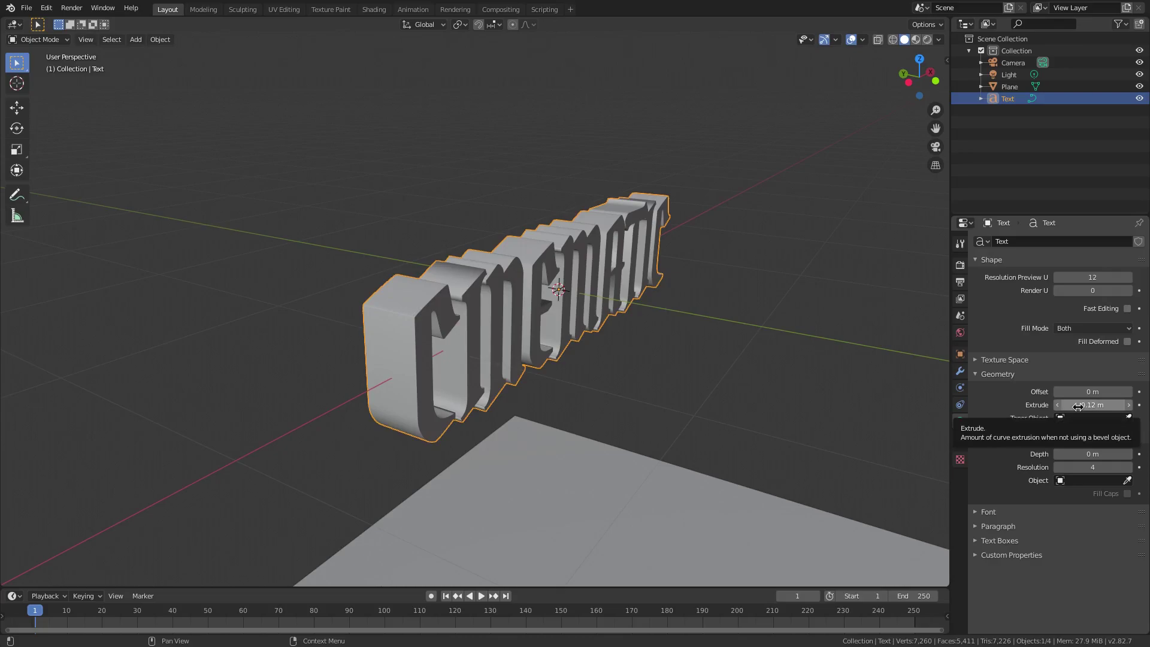
left_click(1003, 513)
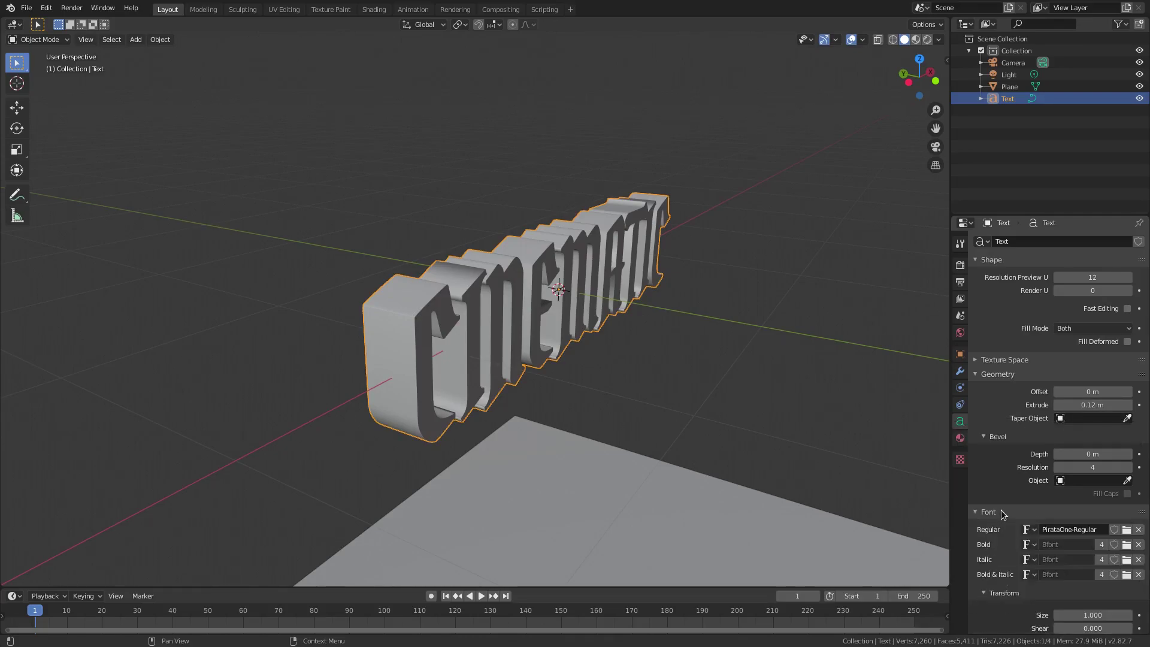
scroll(1004, 512, "down", 4)
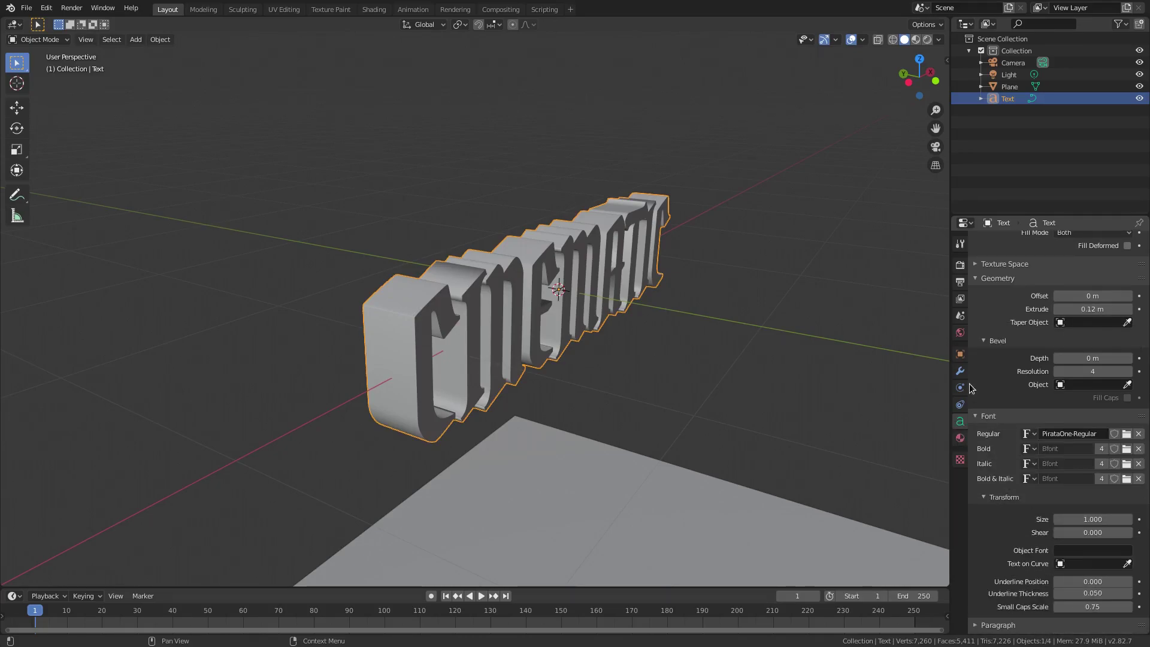
left_click(992, 417)
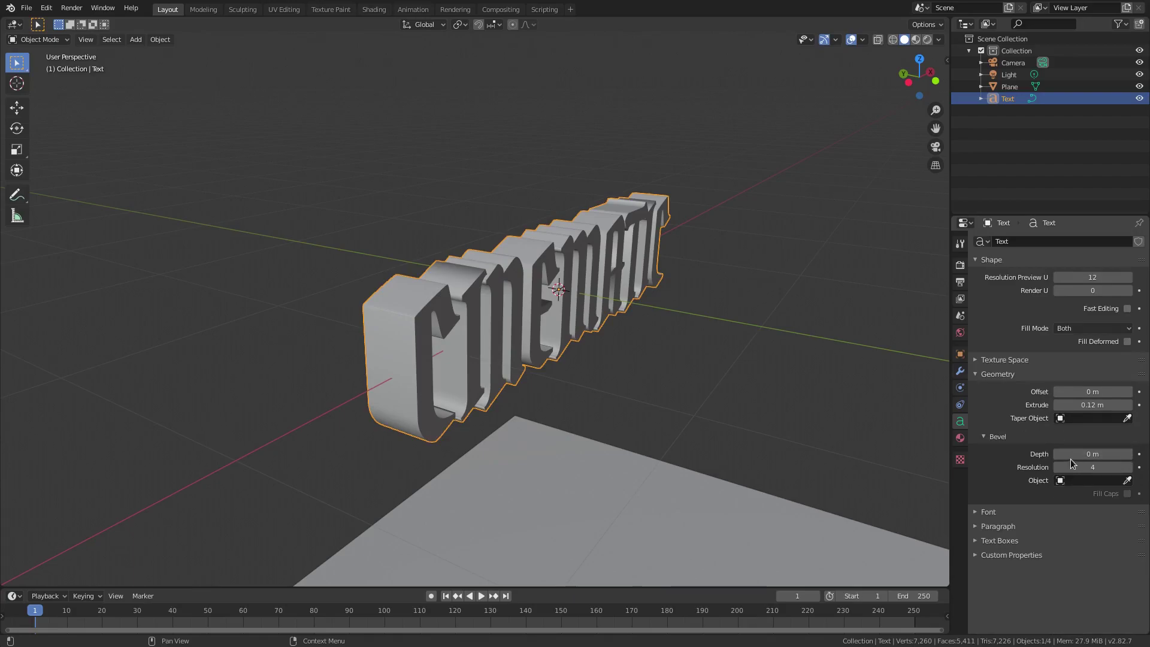
Step: Bevel the edges of the extruded text, reducing the depth from 0.01 m to 0.001 m
left_click_drag(1114, 455, 1125, 455)
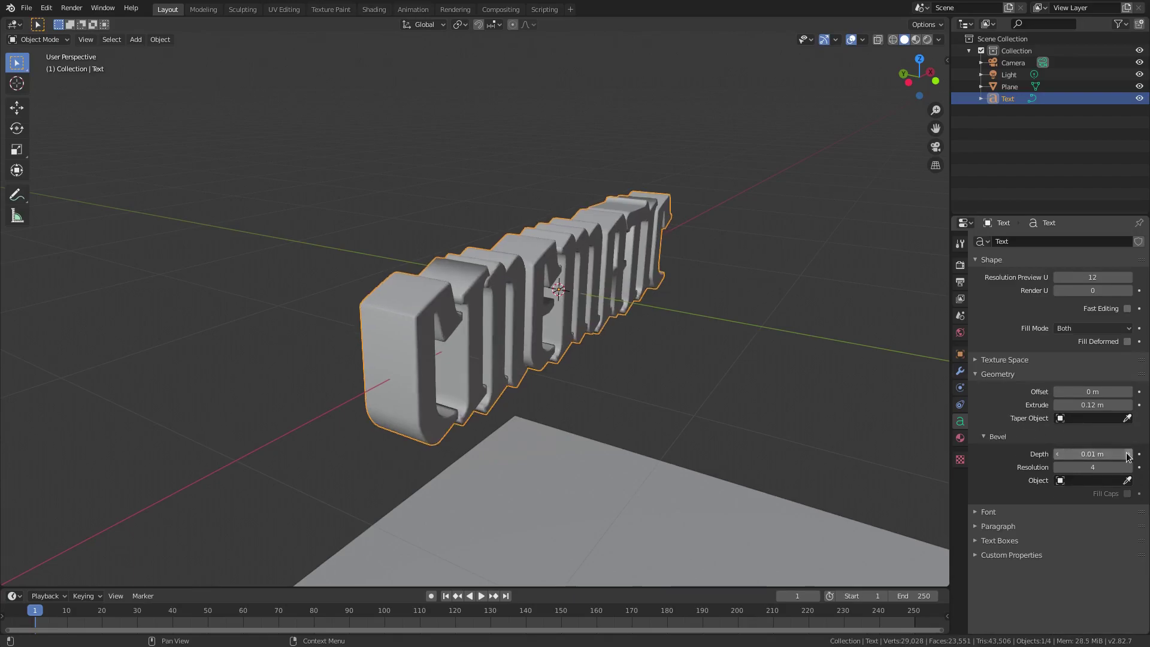
scroll(624, 354, "up", 4)
double_click(1064, 453)
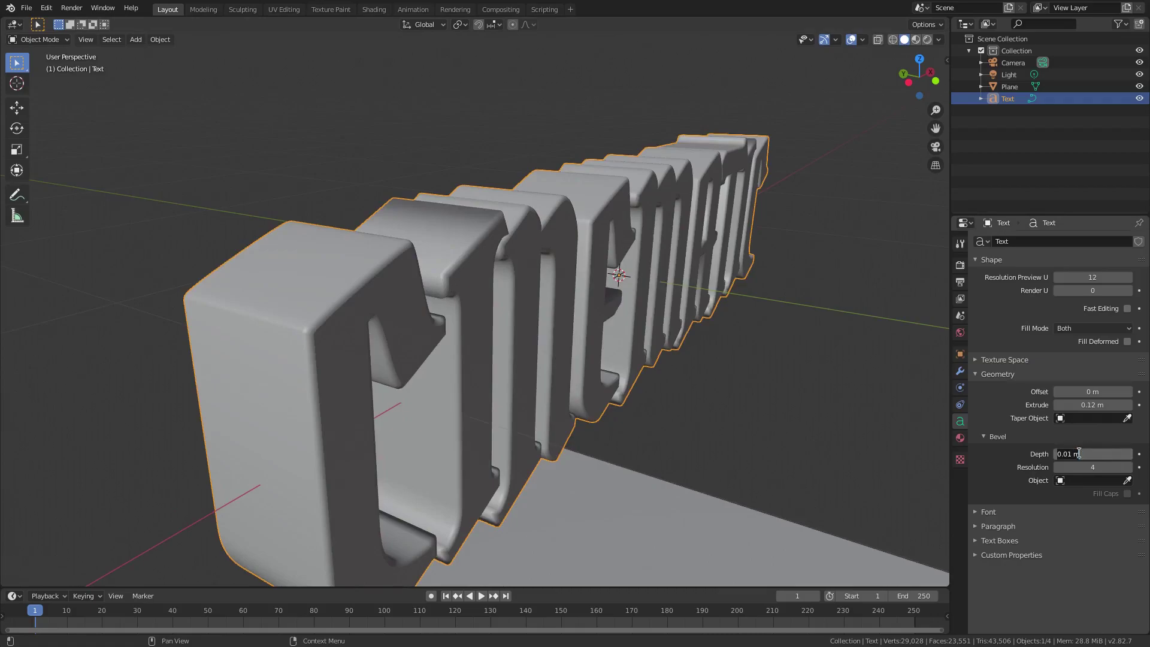
key("Delete")
double_click(1069, 453)
type("01")
key("Return")
Step: Check the bevelled edges up close and set the text's bevel depth to 0.002 m
scroll(399, 382, "up", 8)
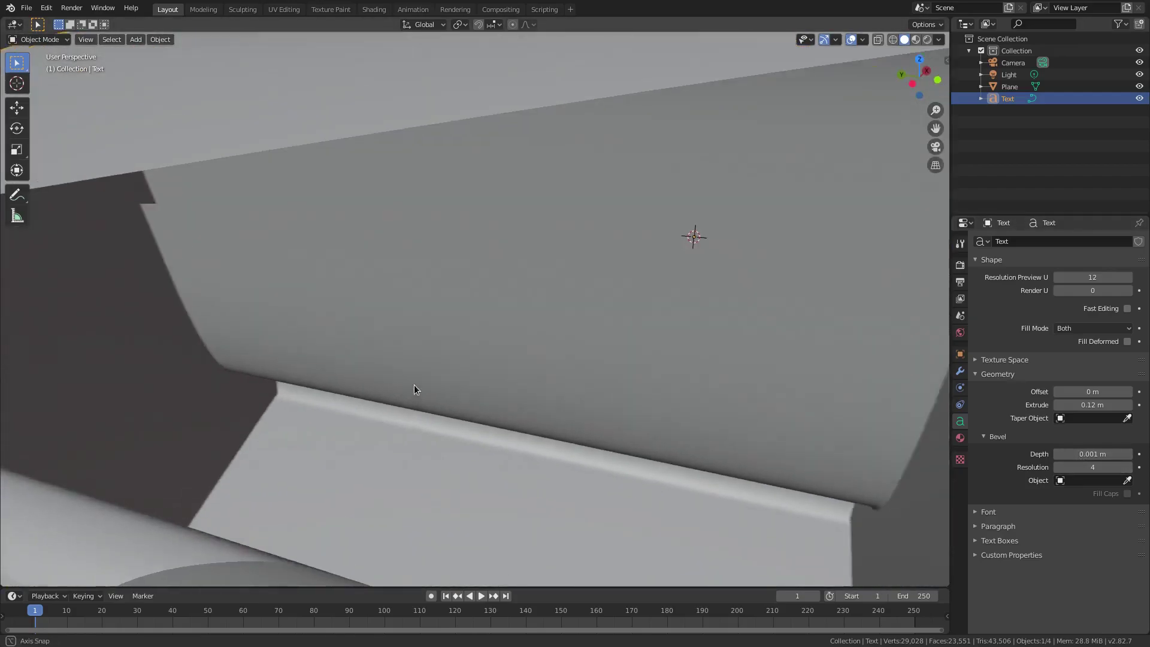
scroll(413, 389, "down", 6)
double_click(1073, 454)
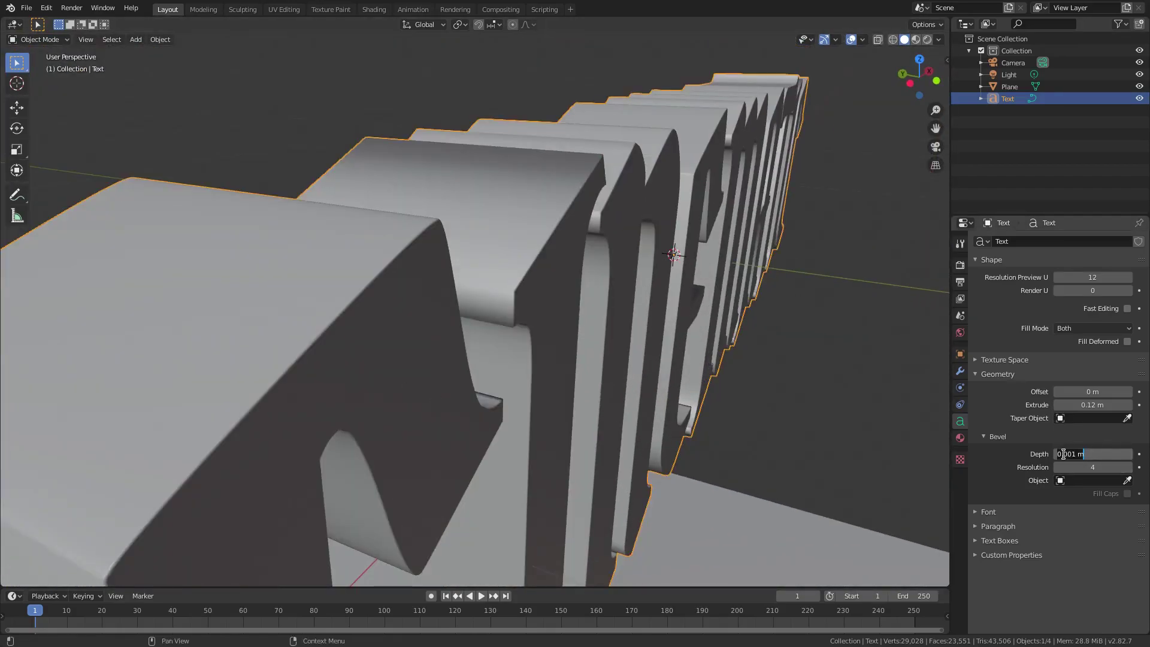
key("BackSpace")
type("3")
key("Return")
double_click(1071, 454)
left_click(1072, 454)
type("2")
key("Return")
Step: Inspect the letters' edges from several angles and set the text's bevel resolution to 5
middle_click_drag(455, 372, 351, 241)
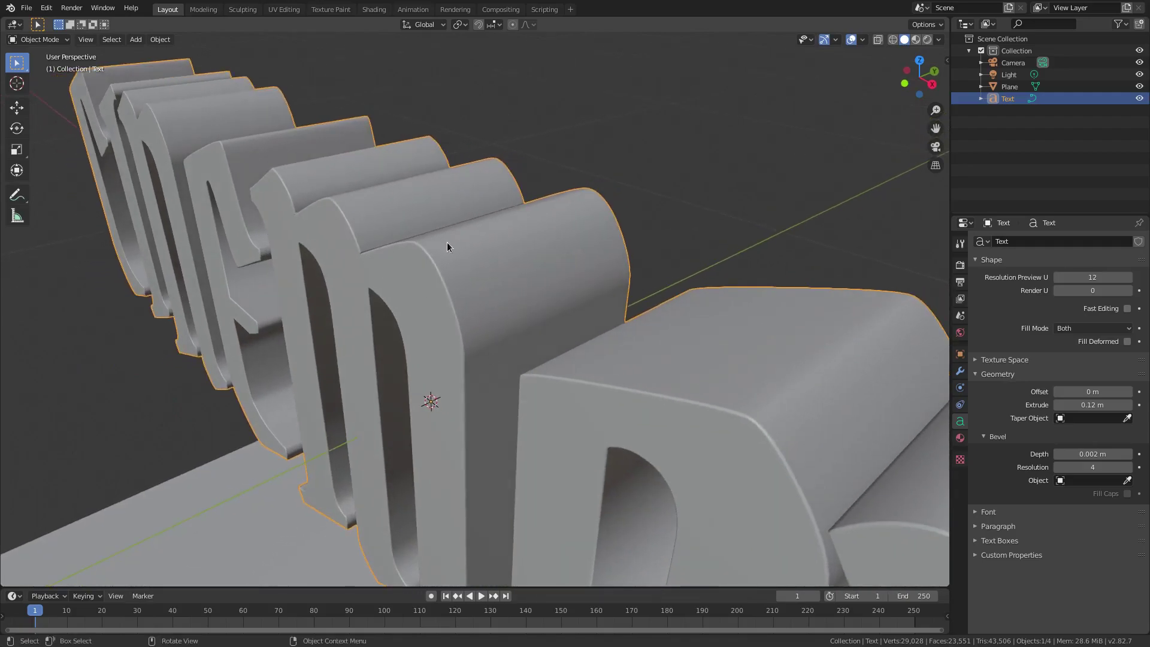
middle_click_drag(461, 393, 608, 458)
middle_click_drag(401, 342, 428, 332)
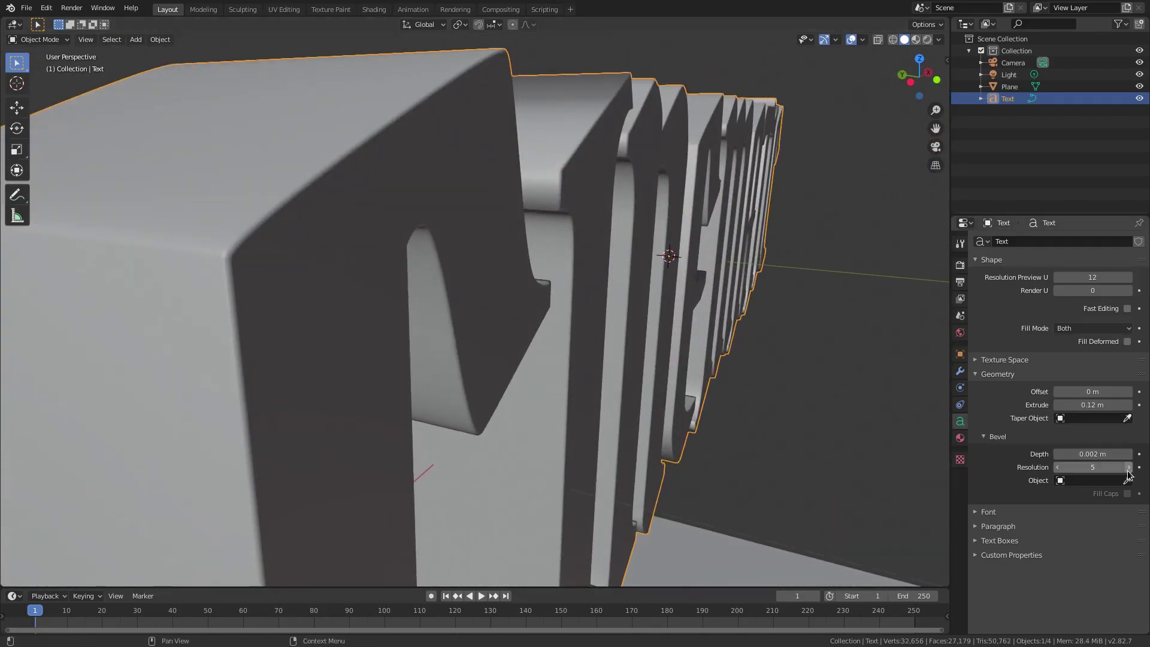
scroll(647, 387, "down", 8)
middle_click_drag(768, 385, 627, 384)
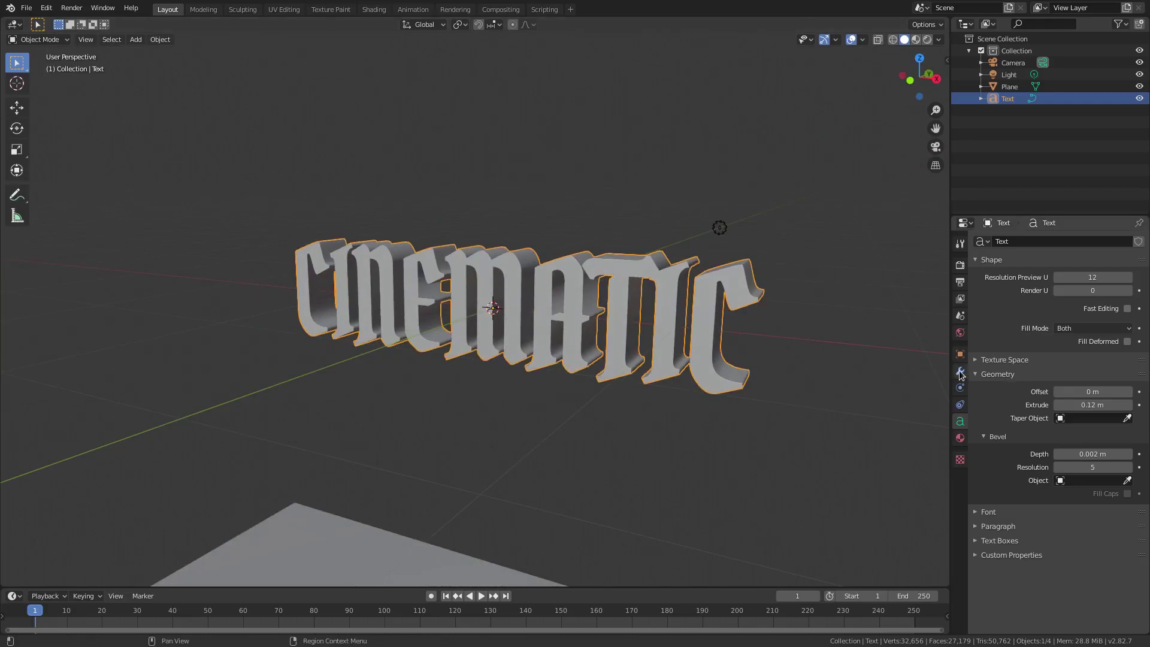
Step: Assign the existing material named Material to the CINEMATIC text object
scroll(496, 403, "down", 3)
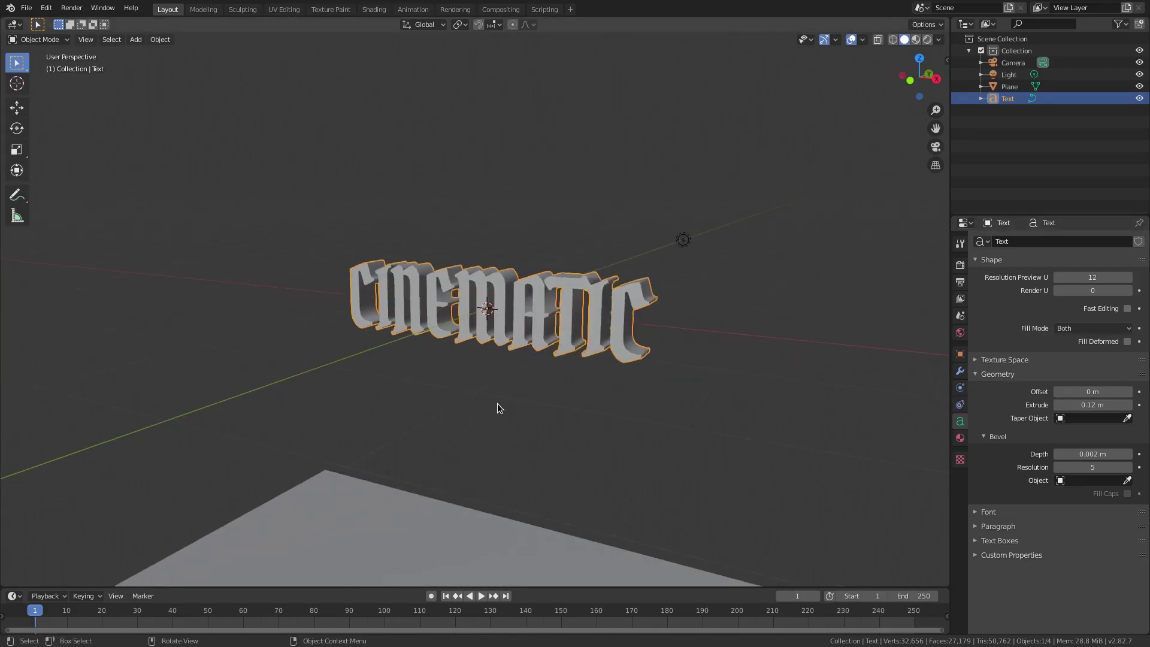
left_click(960, 438)
middle_click_drag(649, 393, 735, 380)
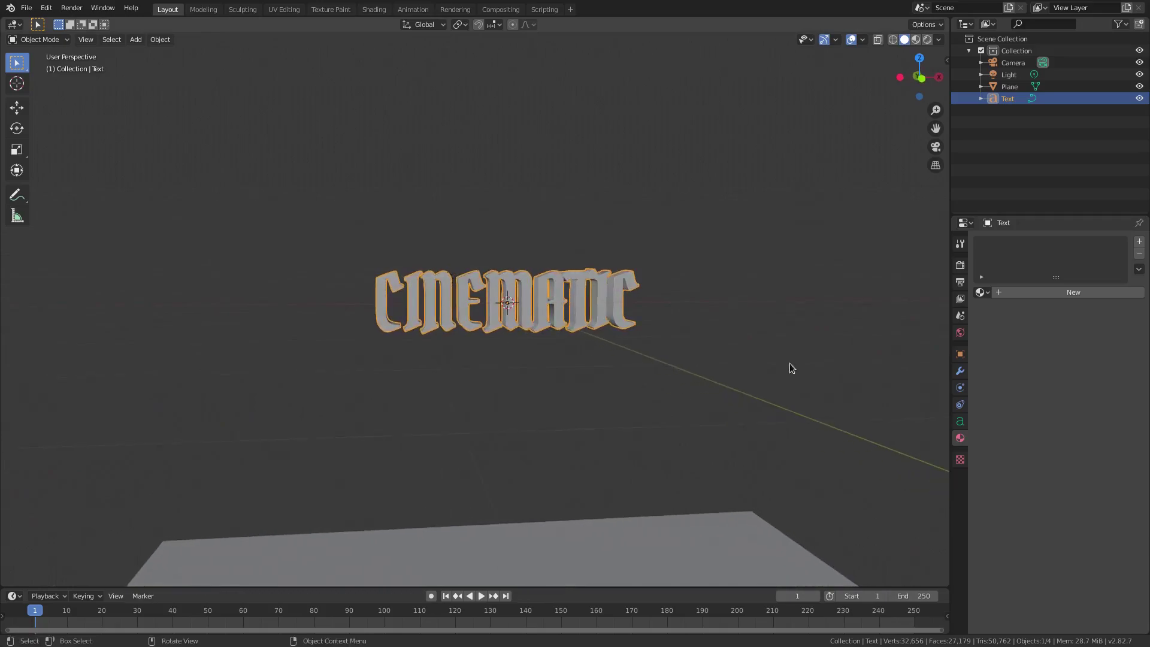
left_click(982, 293)
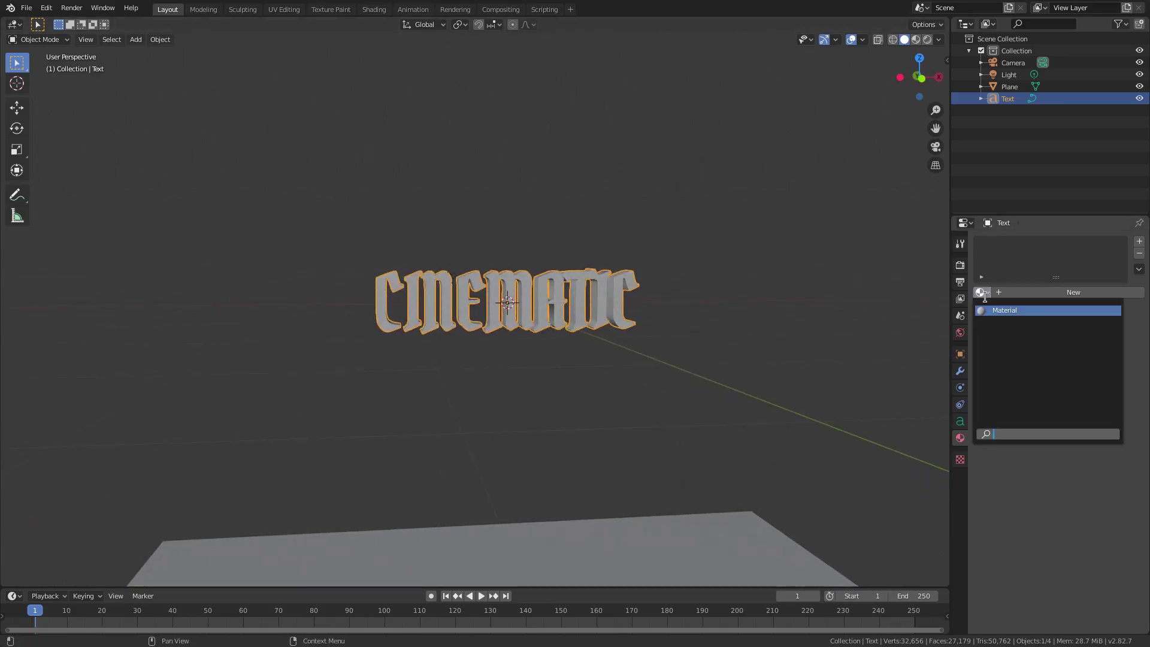
left_click(1021, 310)
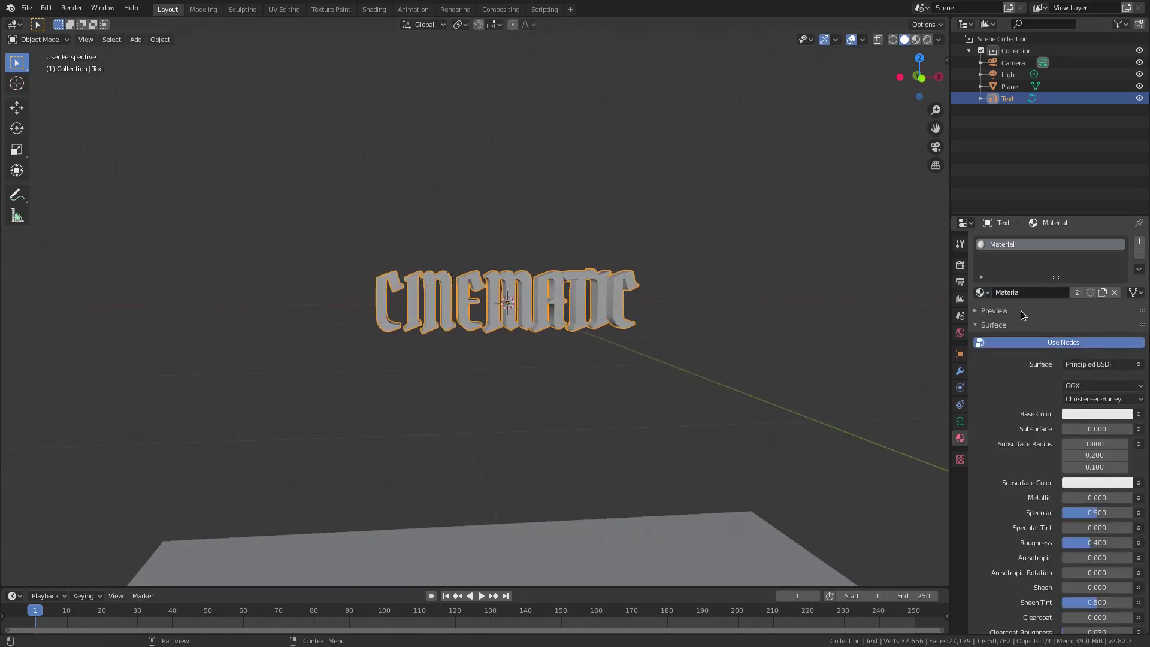
Step: Give the text's material a pale blue-grey base colour, metallic of about 0.783, specular of 1.0 and roughness of 0.1
left_click(1074, 414)
left_click_drag(1123, 258, 1073, 280)
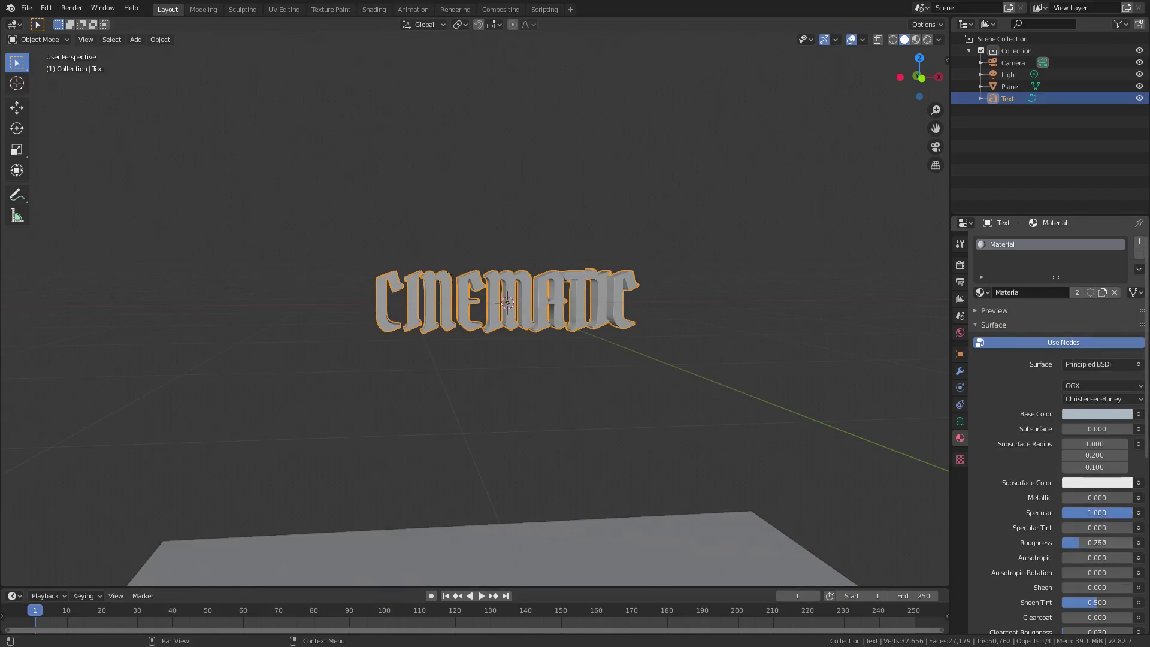
left_click_drag(1096, 543, 1102, 542)
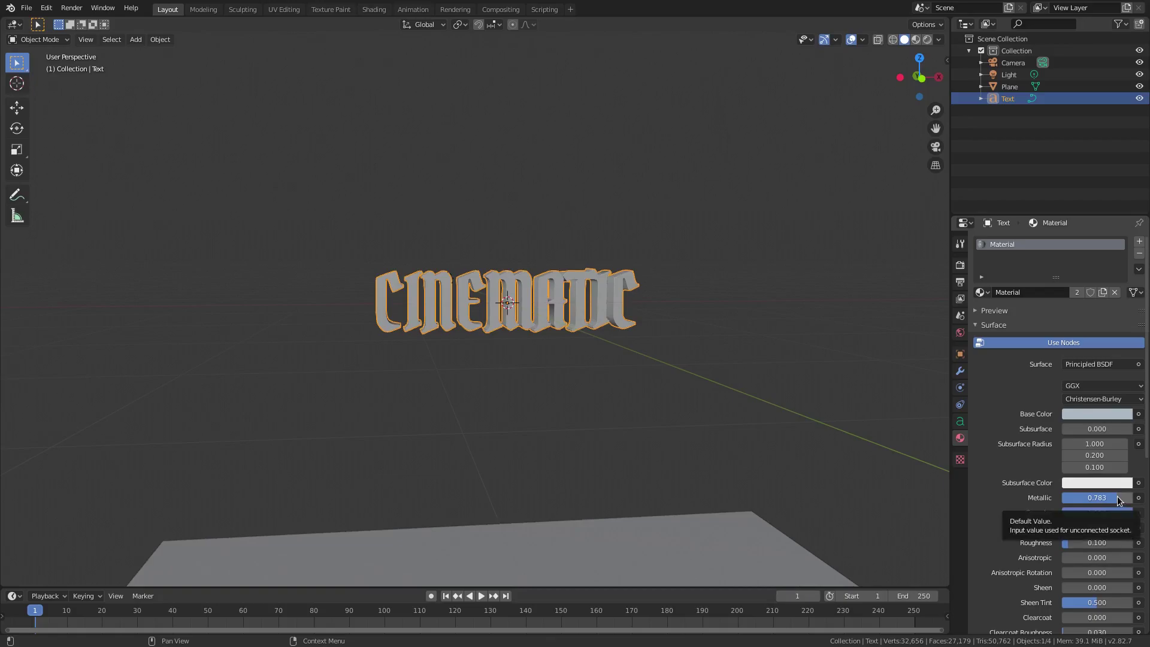
Step: Examine the CINEMATIC letters up close in material preview shading and return the viewport to solid shading
scroll(630, 444, "down", 2)
left_click(915, 39)
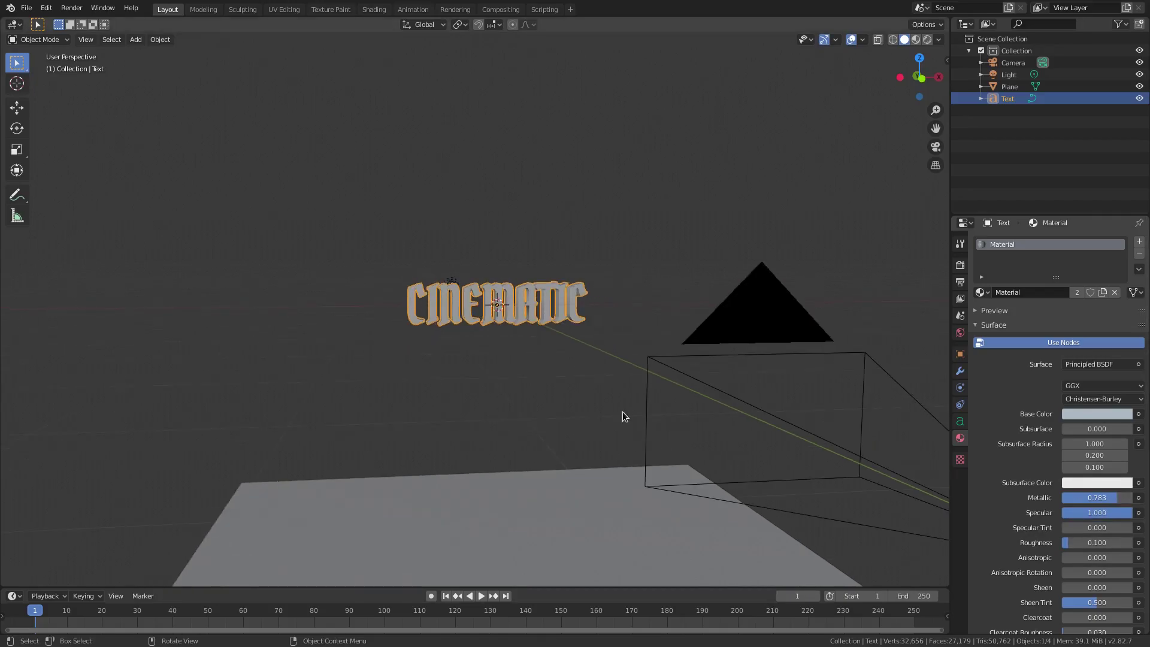
scroll(486, 292, "up", 5)
middle_click_drag(486, 292, 663, 233)
left_click(904, 39)
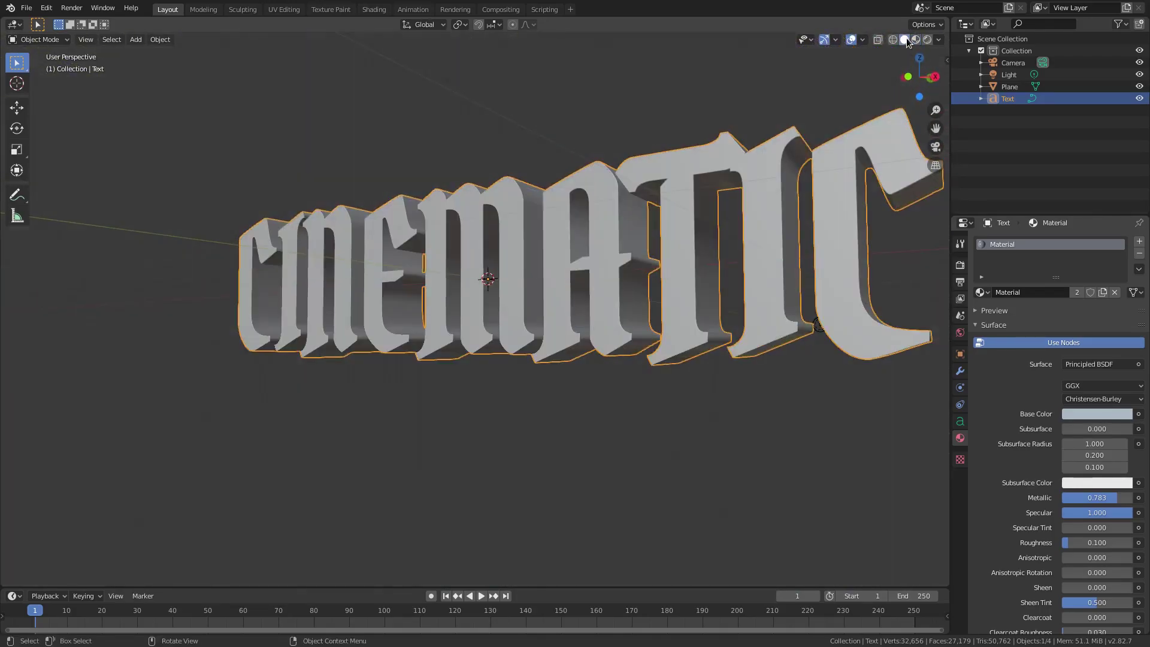
scroll(681, 390, "down", 4)
scroll(488, 344, "up", 2)
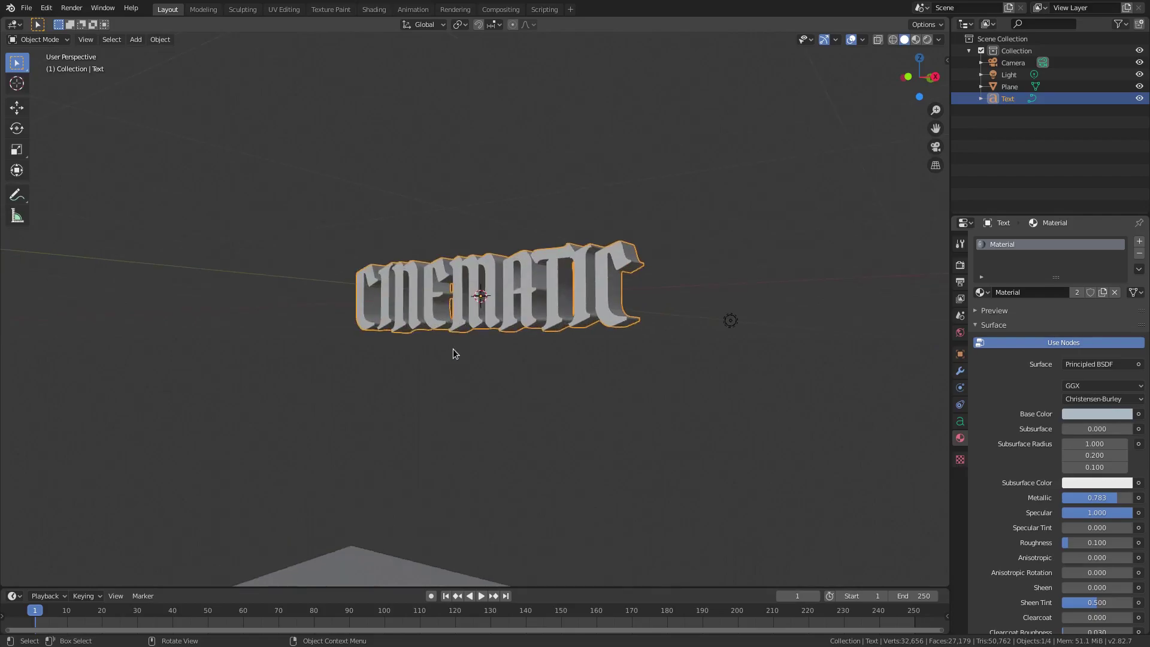
middle_click_drag(453, 354, 447, 322)
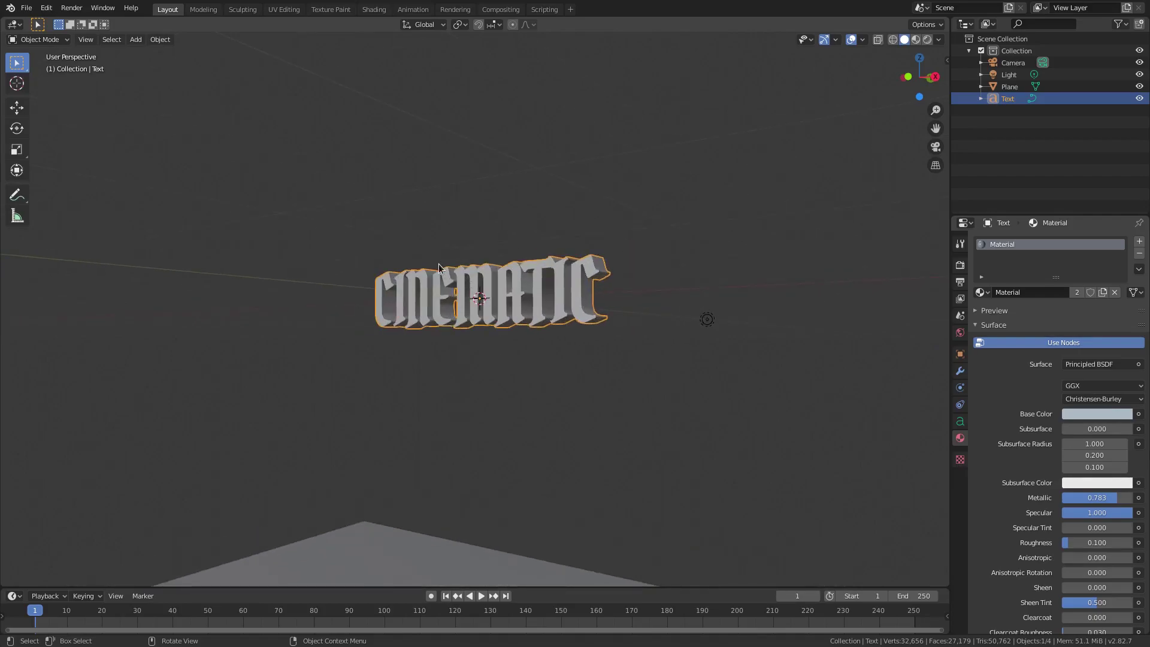
Step: Add a mesh circle at the scene's centre and set its fill type to Ngon
scroll(469, 408, "down", 4)
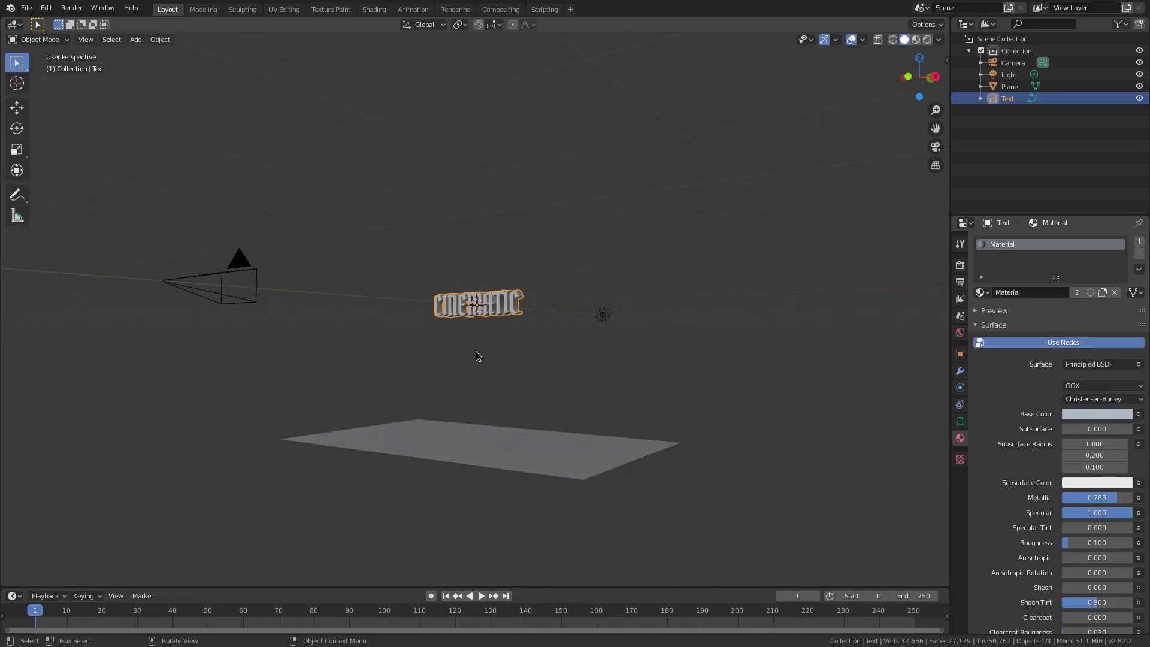
key("shift+a")
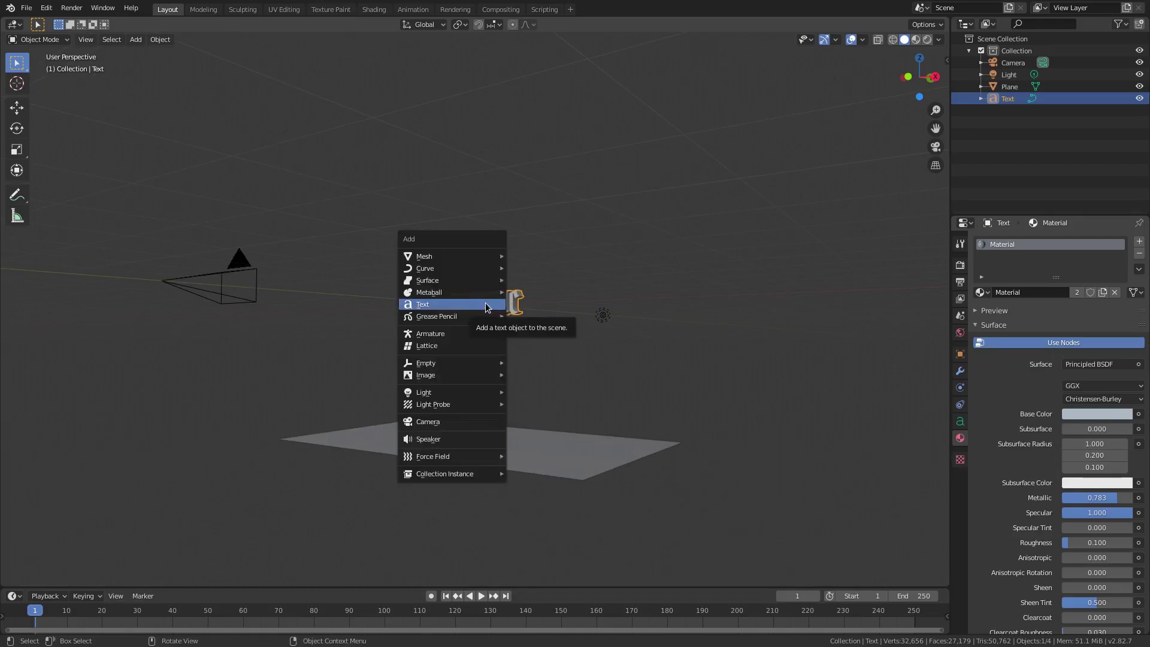
mouse_move(483, 259)
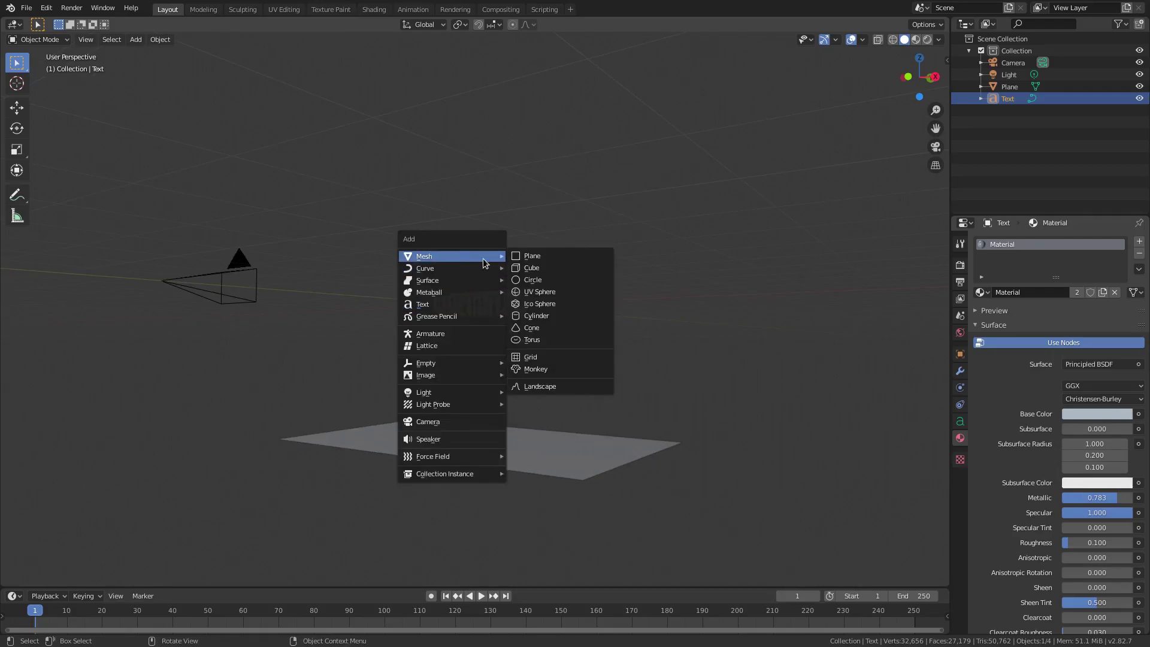
left_click(540, 280)
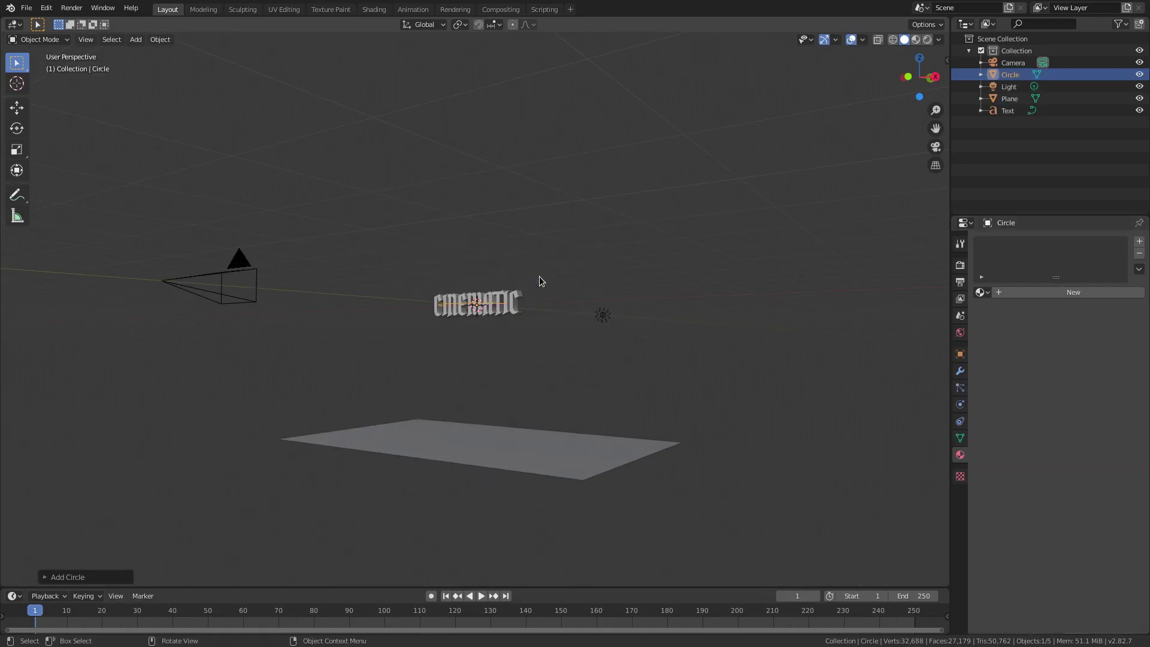
left_click(55, 577)
left_click(145, 474)
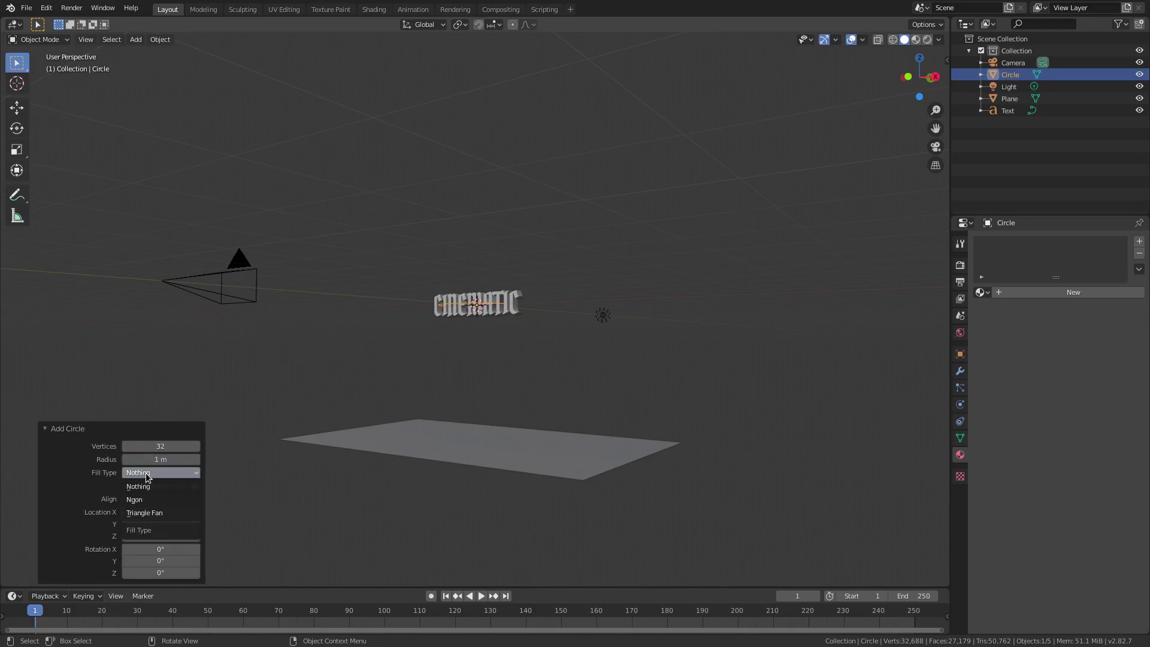
left_click(145, 499)
middle_click_drag(349, 462, 458, 307)
scroll(426, 321, "up", 3)
Step: Switch the circle's fill type to Nothing for comparison and set it back to Ngon
left_click(146, 472)
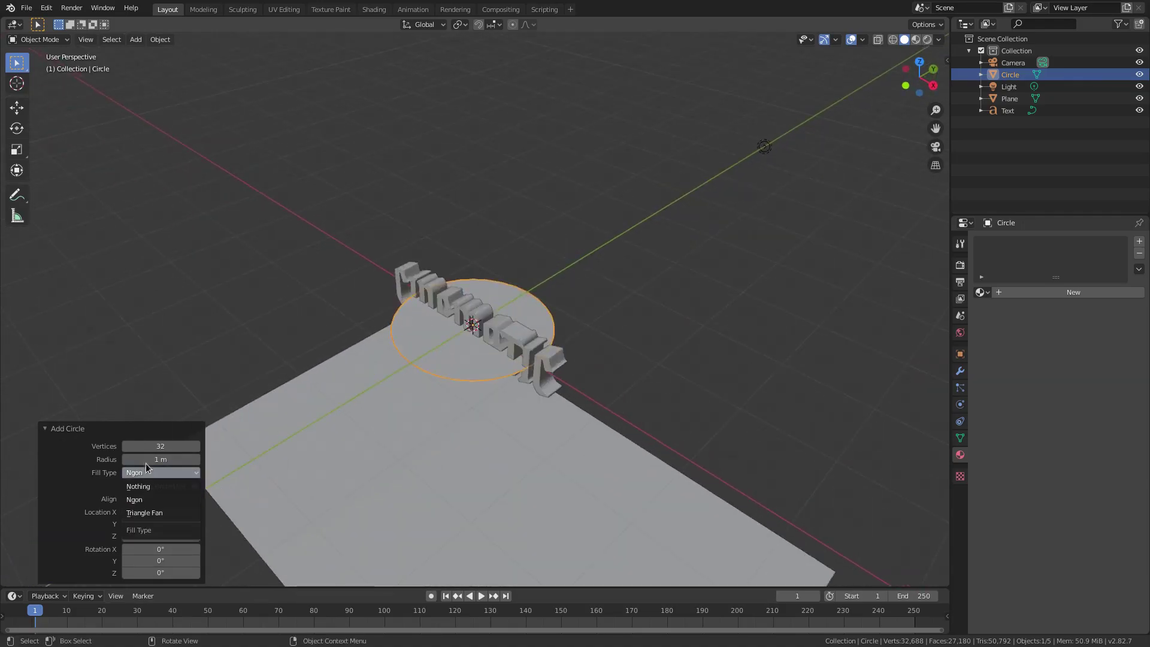
left_click(146, 488)
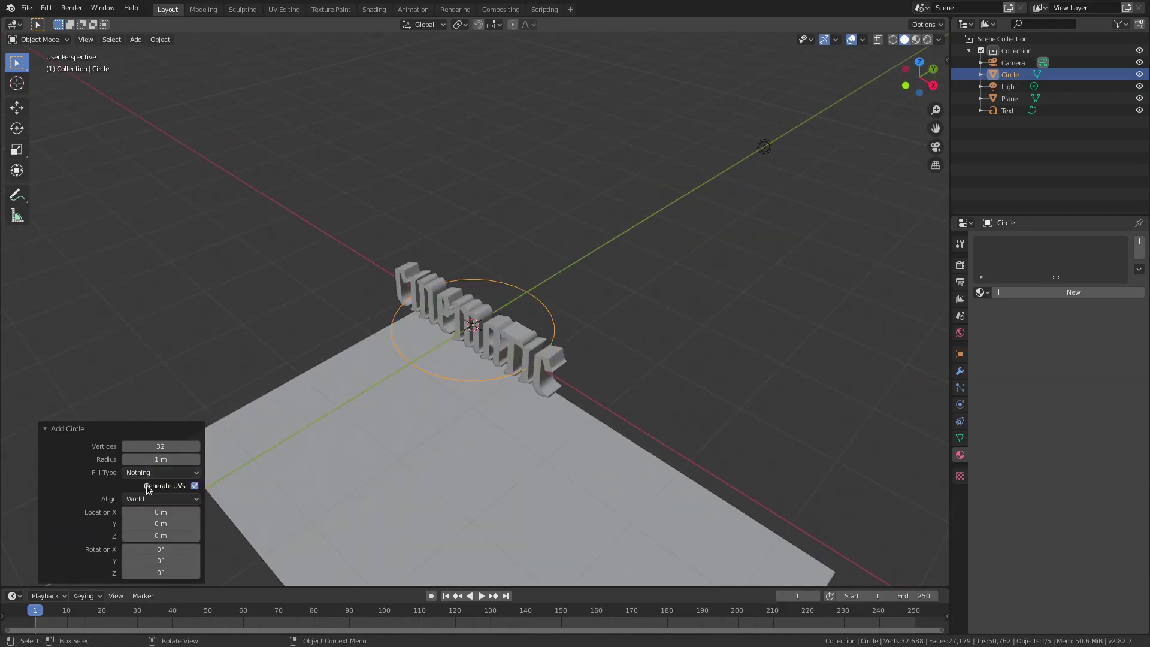
left_click(149, 473)
left_click(157, 498)
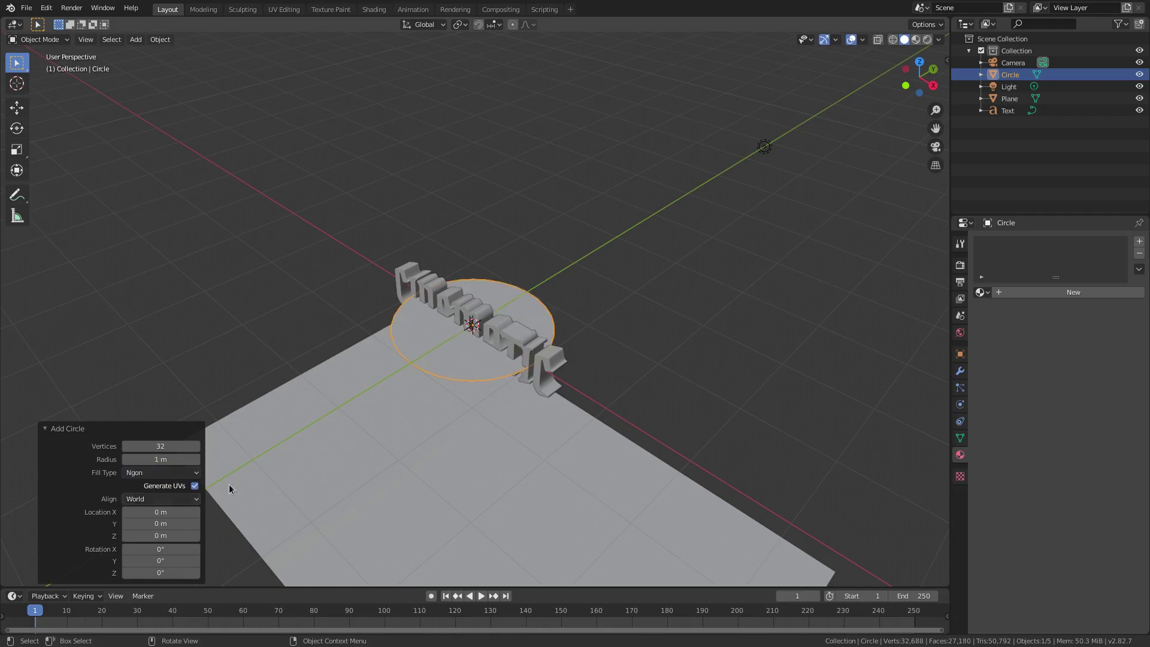
Step: Rotate the filled circle 90° around the global X axis so it stands upright behind the text
scroll(560, 406, "down", 2)
middle_click_drag(560, 401, 597, 382)
type("rx")
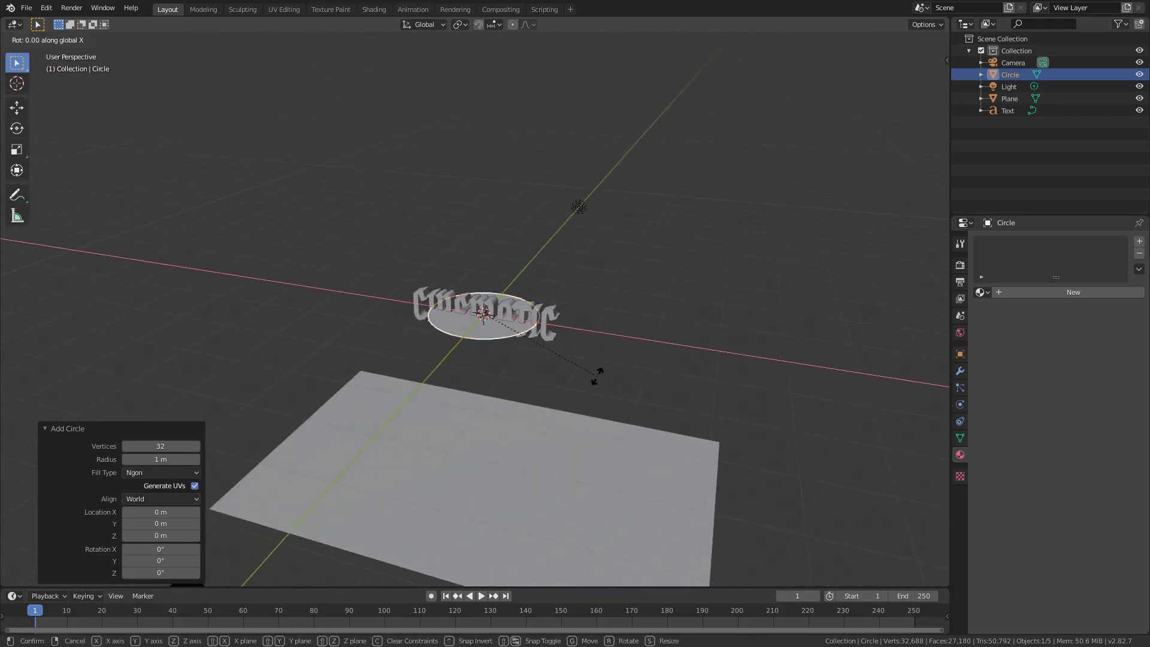
type("90")
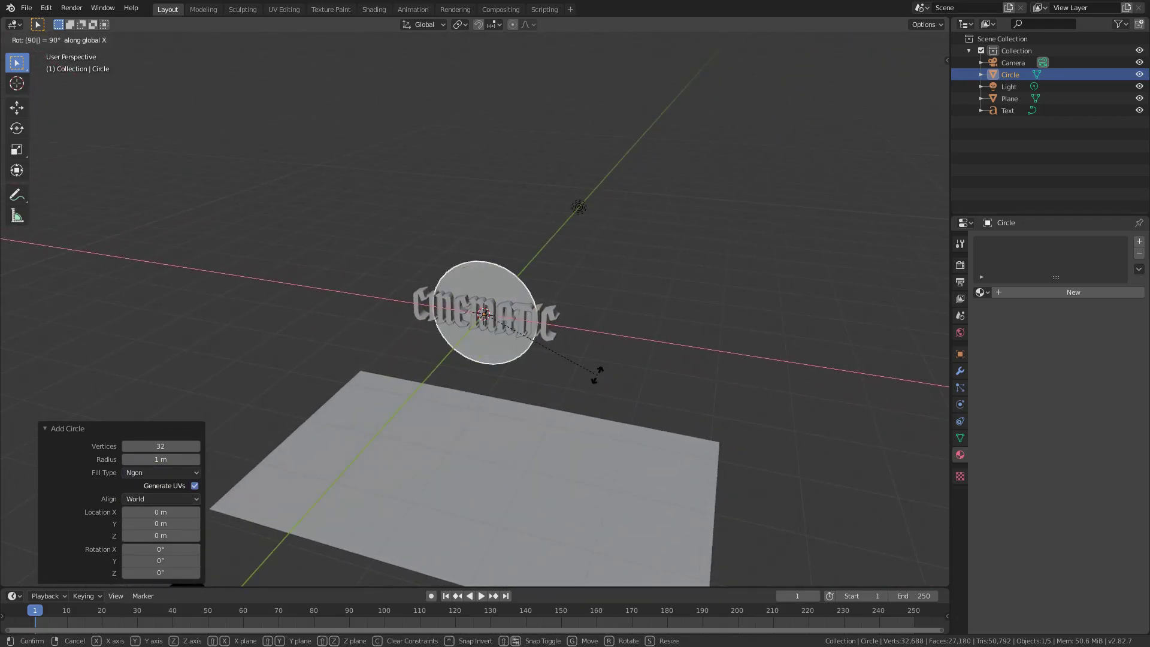
key("Return")
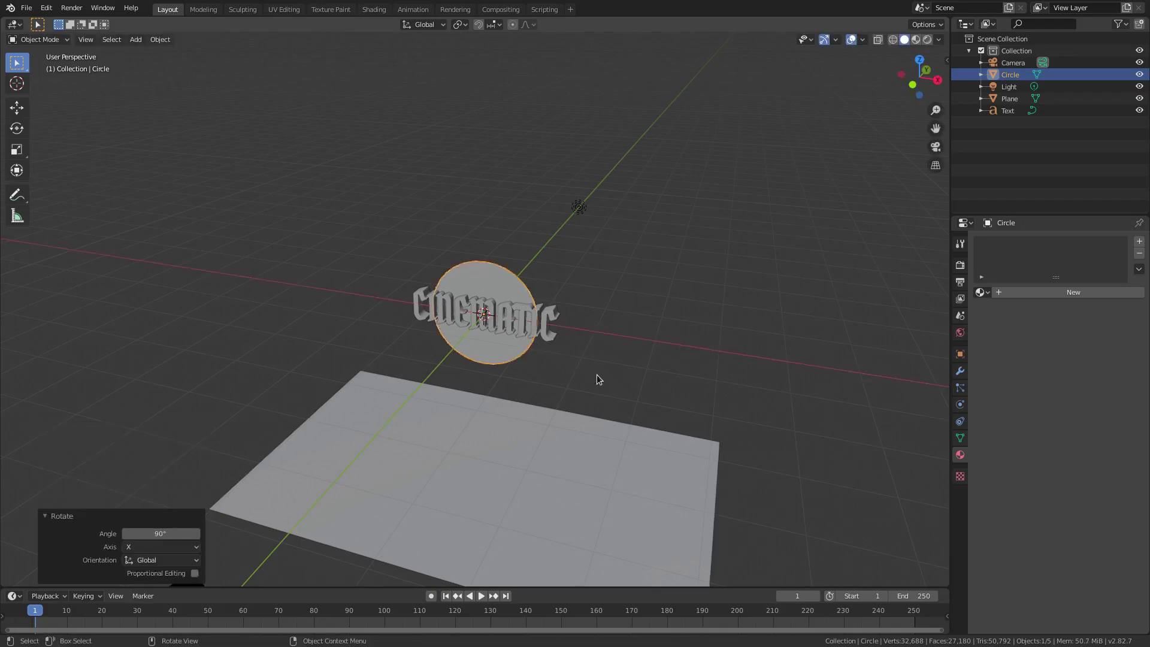
Step: Move the circle about -11 m along the global Y axis, placing it behind the camera
scroll(596, 375, "down", 3)
middle_click_drag(586, 372, 625, 363)
key("g")
key("y")
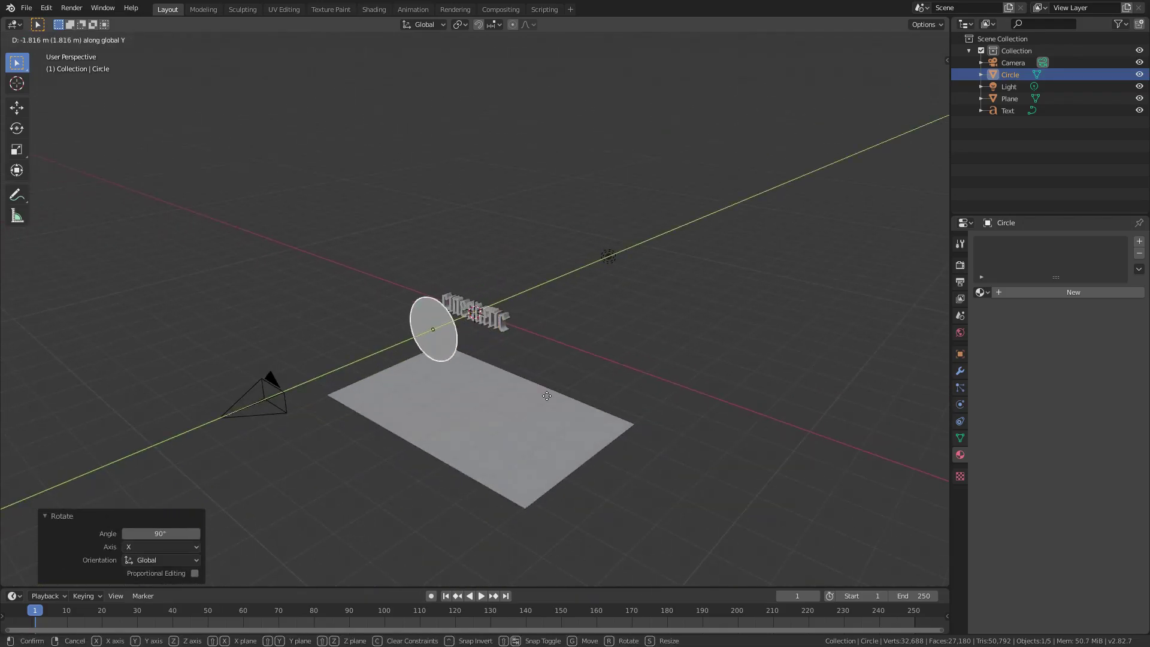
left_click(278, 458)
middle_click_drag(278, 460, 526, 396)
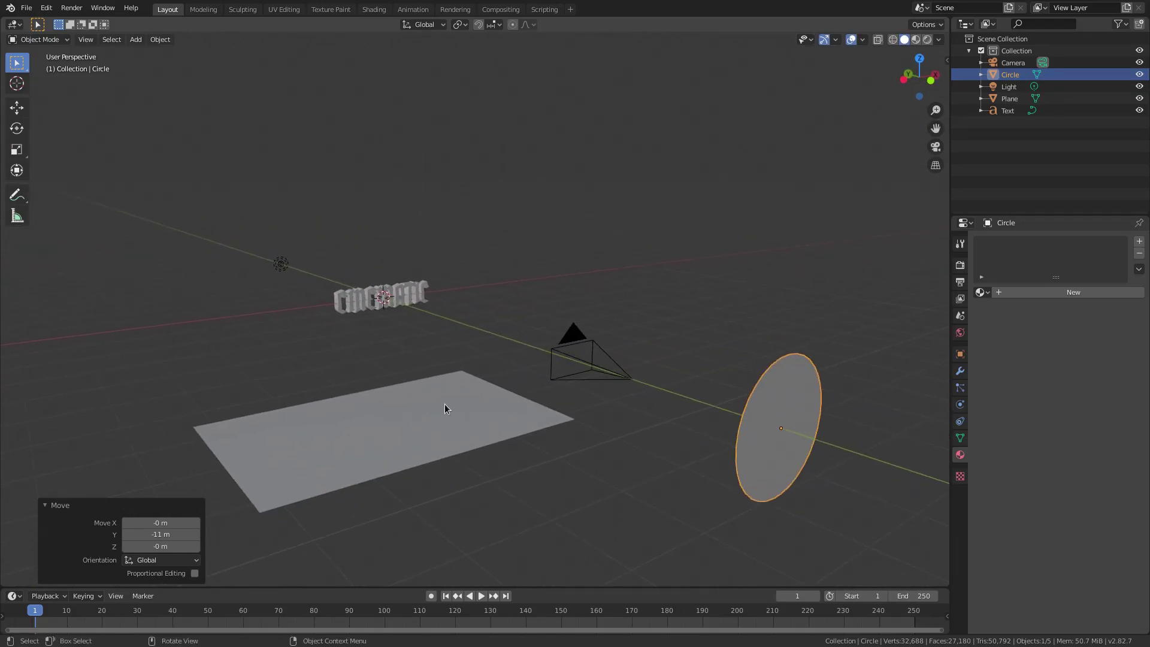
middle_click_drag(870, 430, 623, 474)
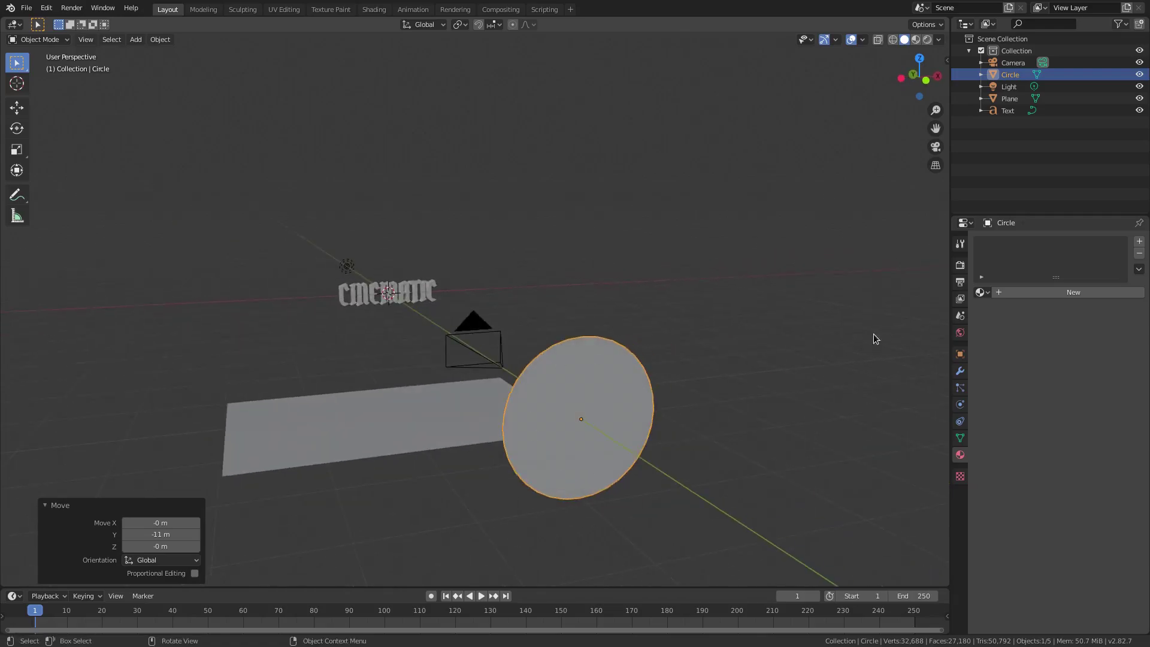
Step: Create a new material for the circle and give it a bright, saturated orange base colour
middle_click_drag(876, 338, 922, 317)
left_click(1067, 290)
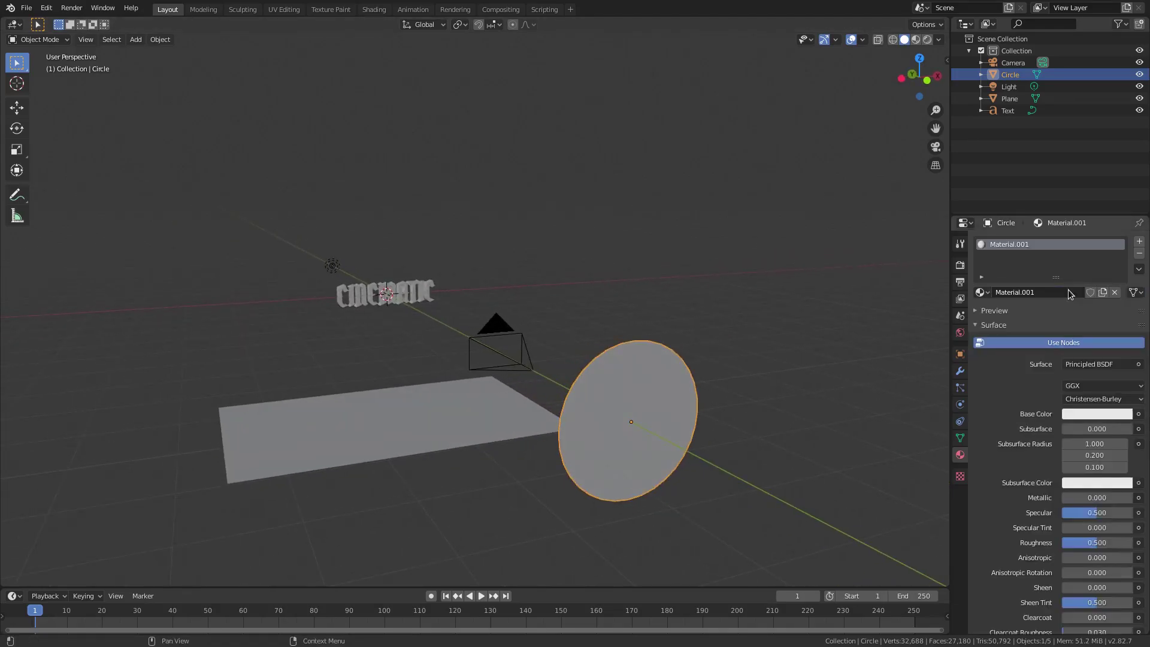
left_click(1084, 413)
left_click_drag(1061, 309, 1055, 307)
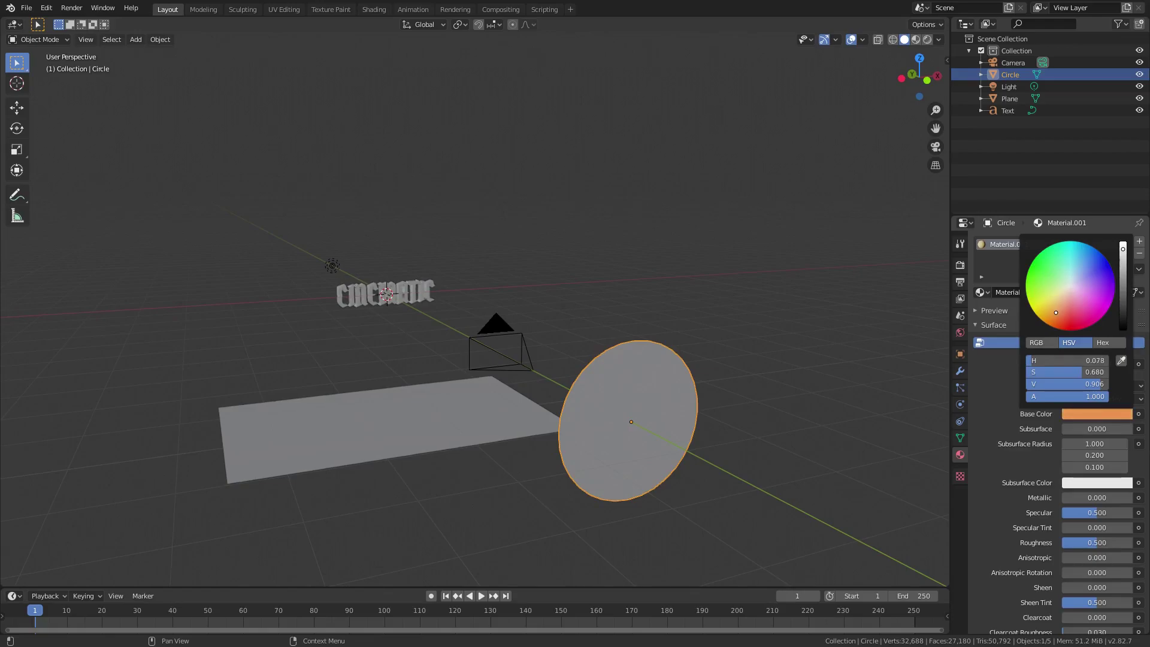
left_click_drag(1051, 317, 1053, 319)
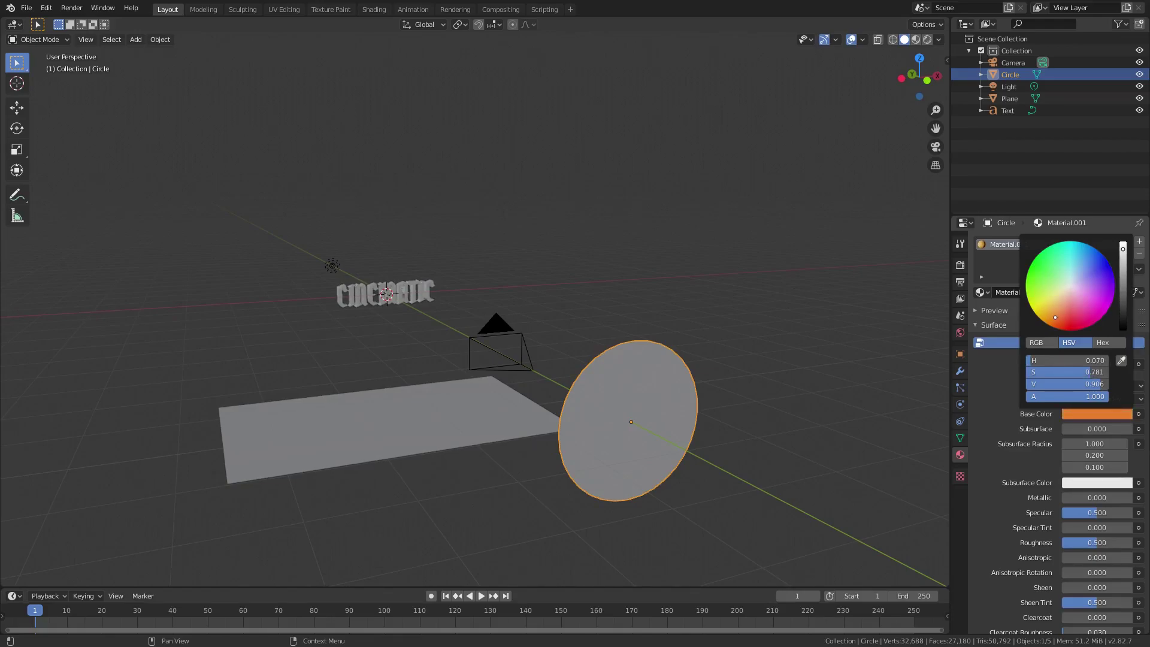
left_click_drag(1122, 254, 1122, 246)
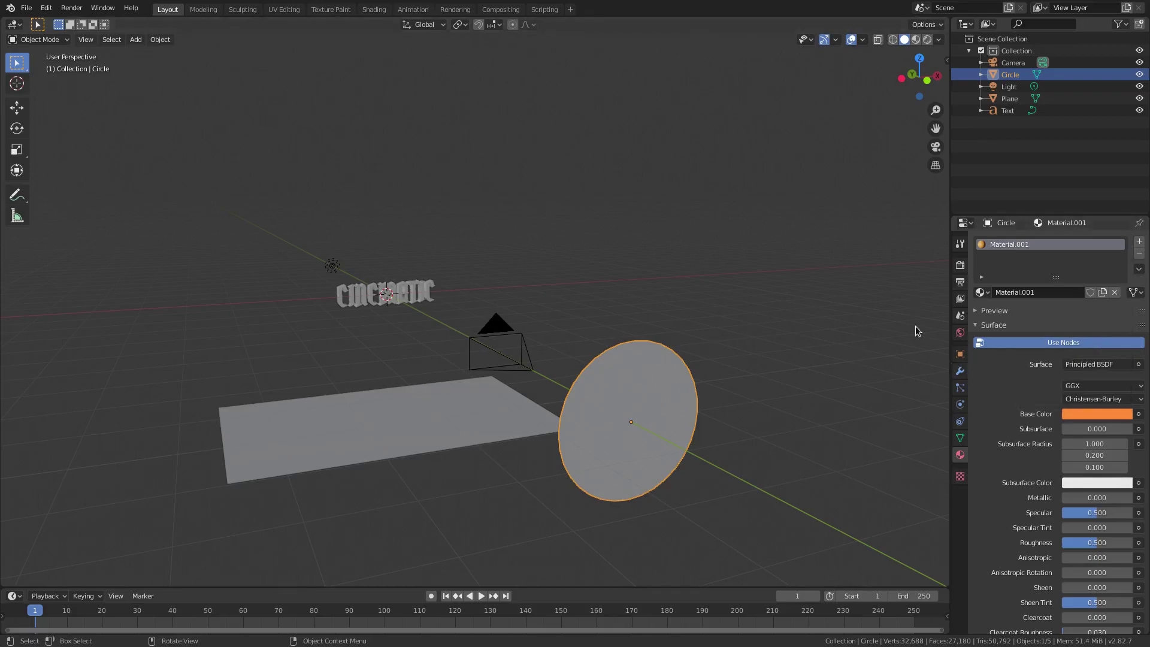
Step: Copy the hex code of the circle material's orange base colour
left_click(1105, 411)
left_click(1103, 342)
left_click(1085, 359)
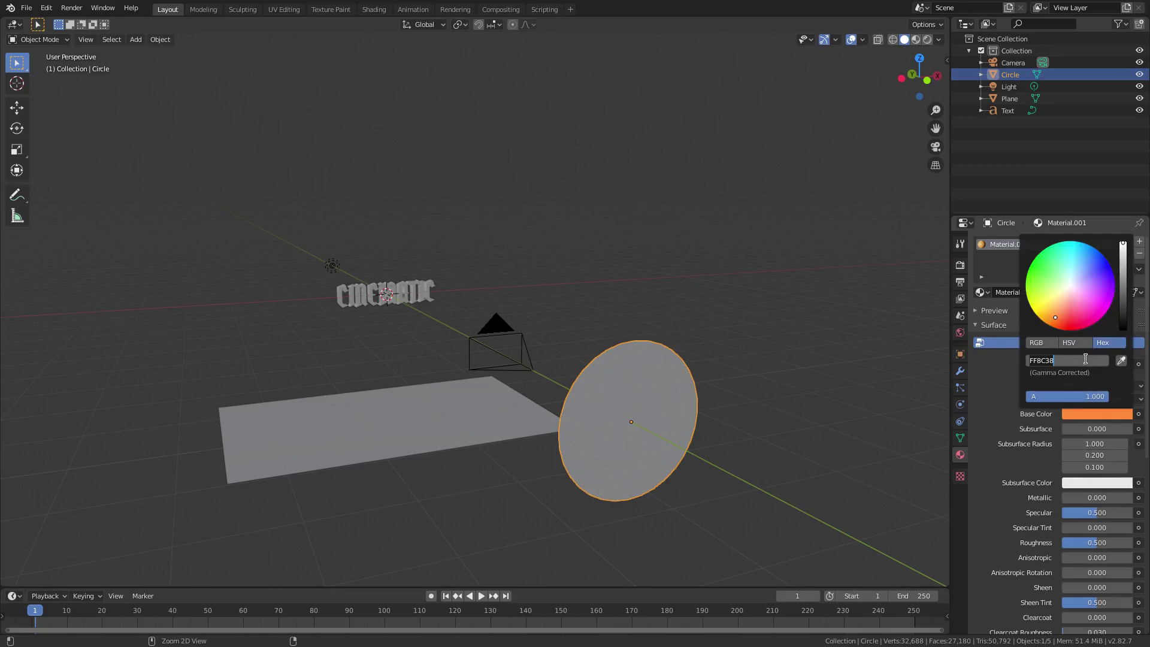
key("Return")
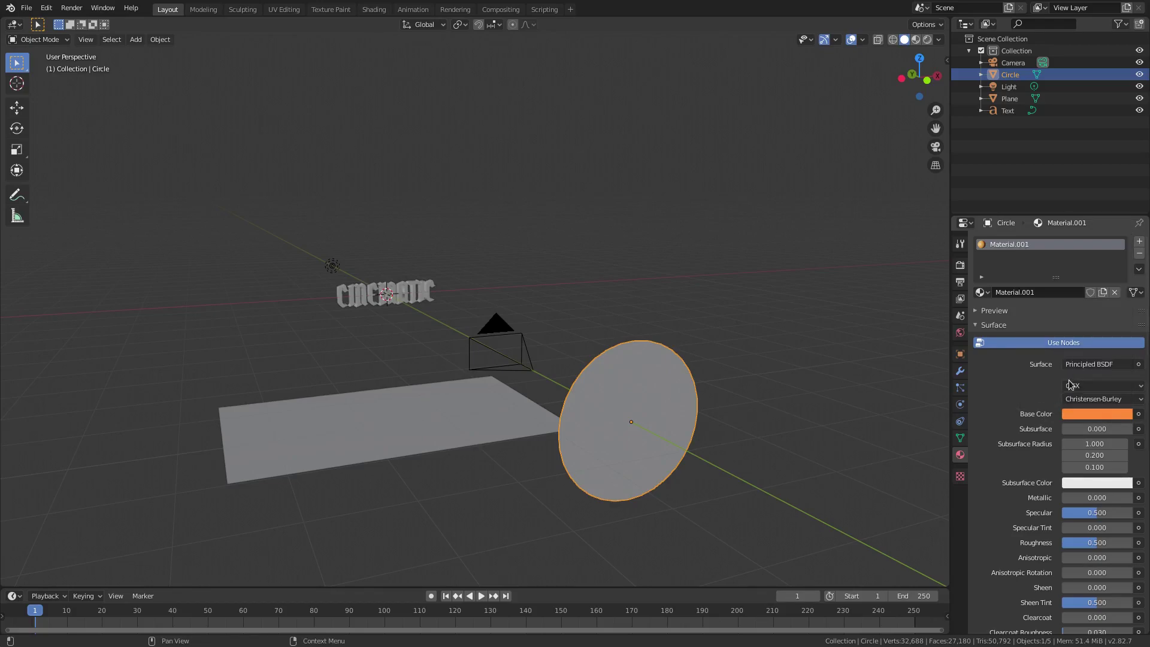
Step: Change the circle material's surface shader to Emission and set the emission colour to hex FF8C38
left_click(1099, 364)
left_click(1009, 127)
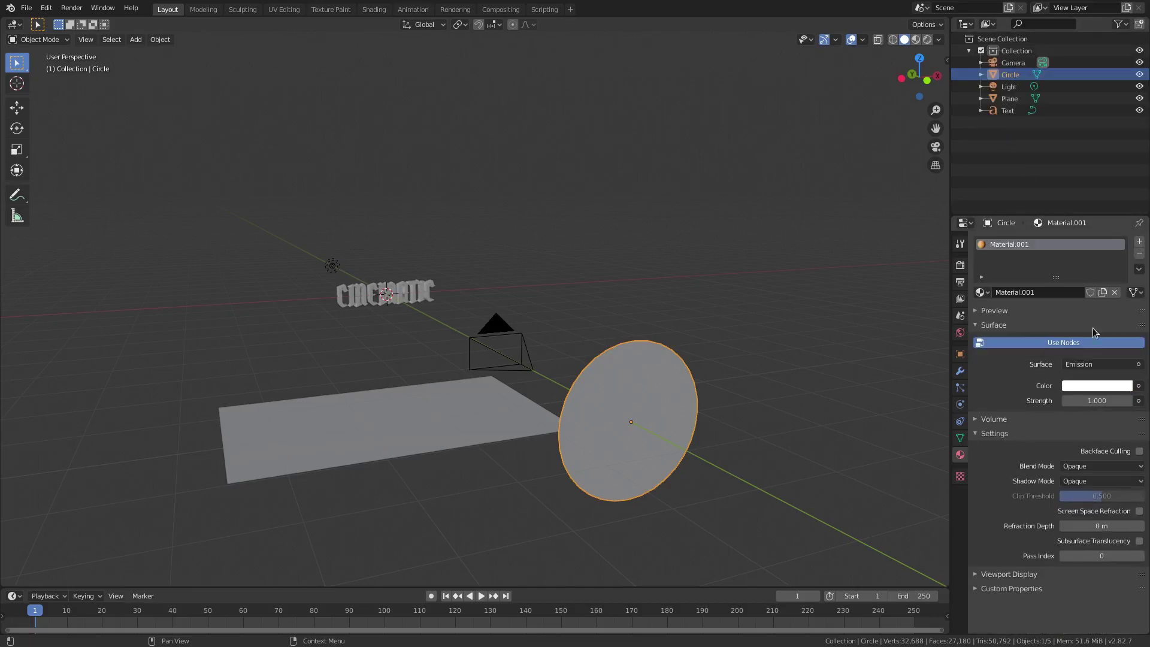
left_click(1101, 389)
left_click(1091, 331)
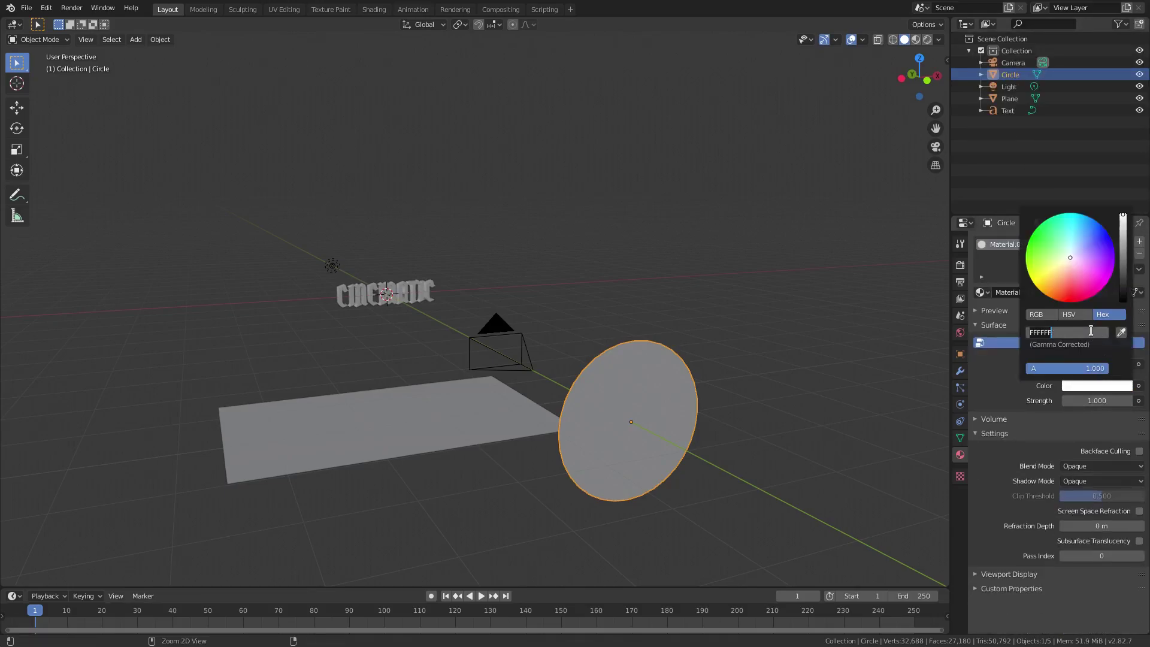
type("FF8C38")
key("Return")
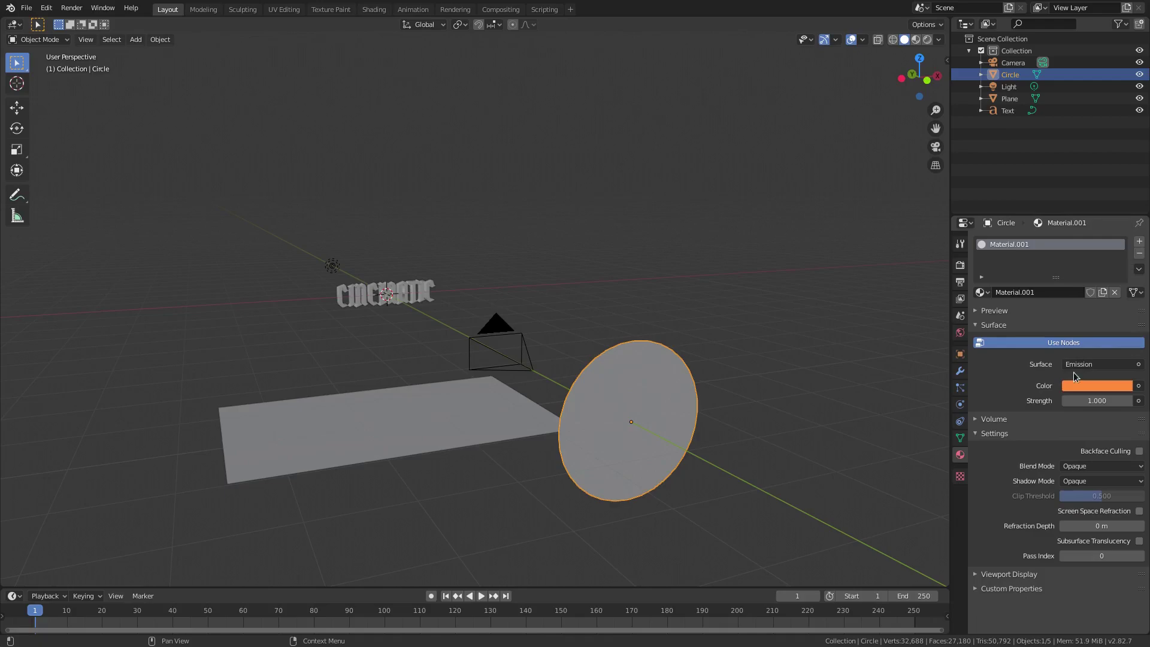
left_click(1100, 364)
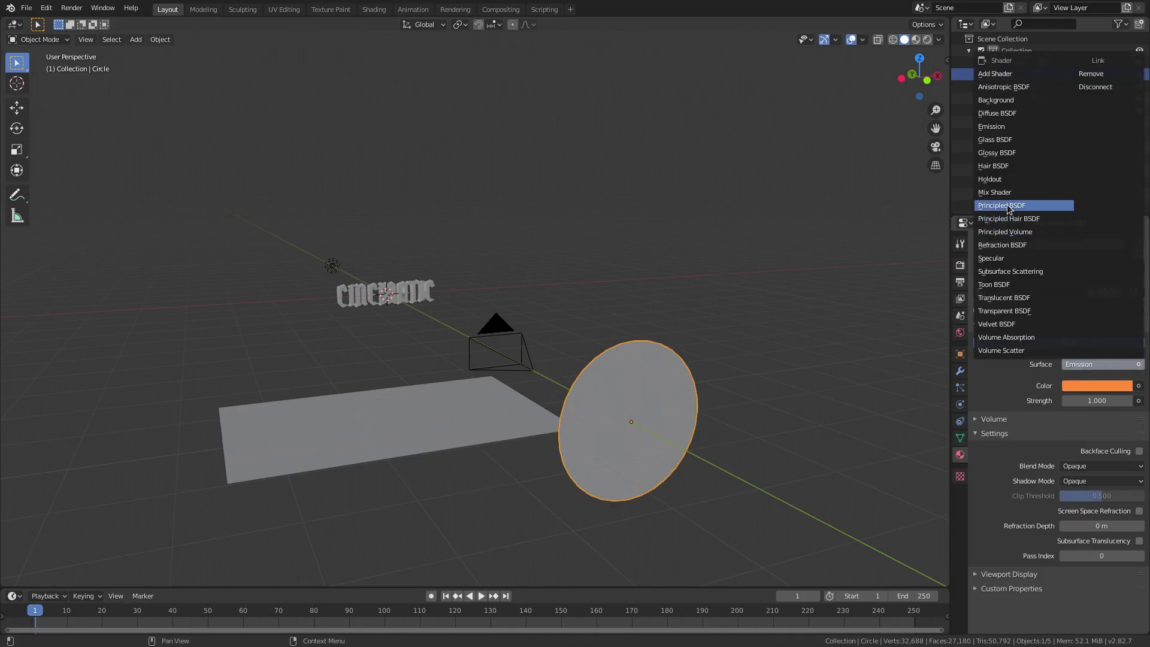
left_click(1005, 127)
left_click(1095, 387)
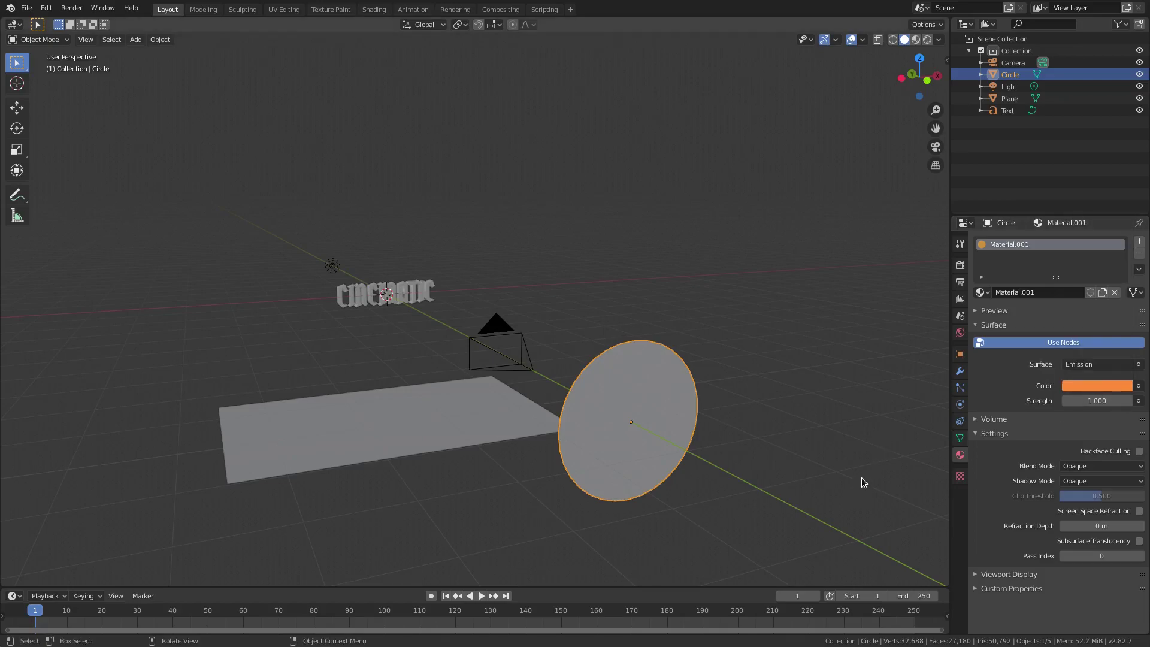
Step: In rendered shading, set the circle's emission strength to 100 and enable Bloom for the Eevee render
left_click(928, 39)
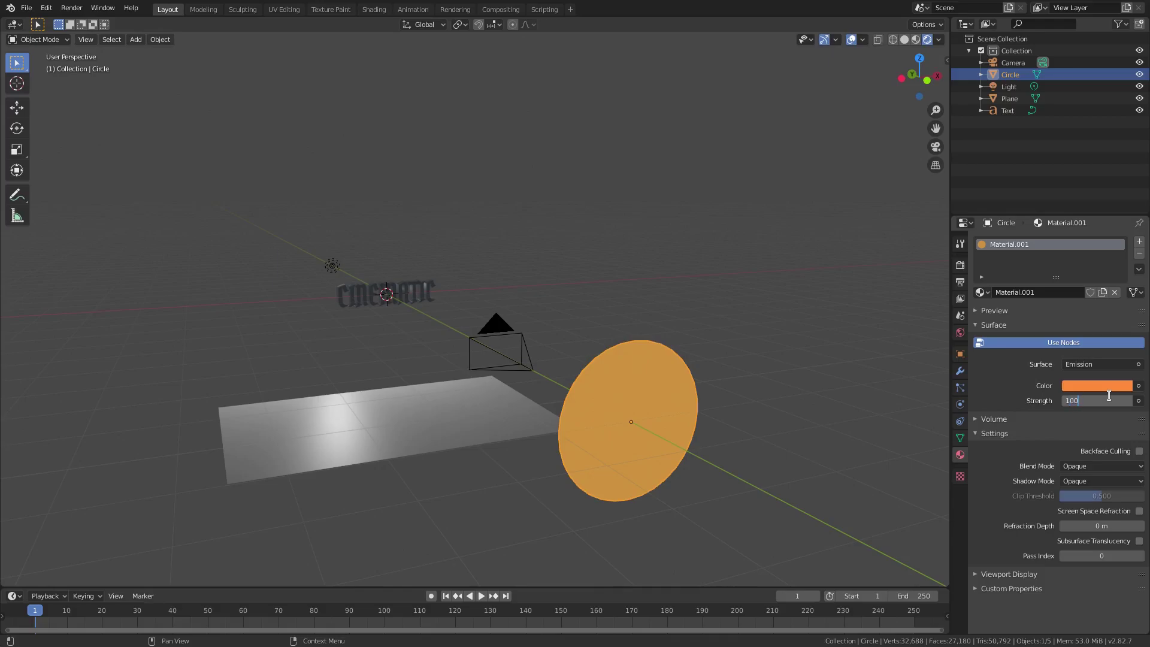
key("Return")
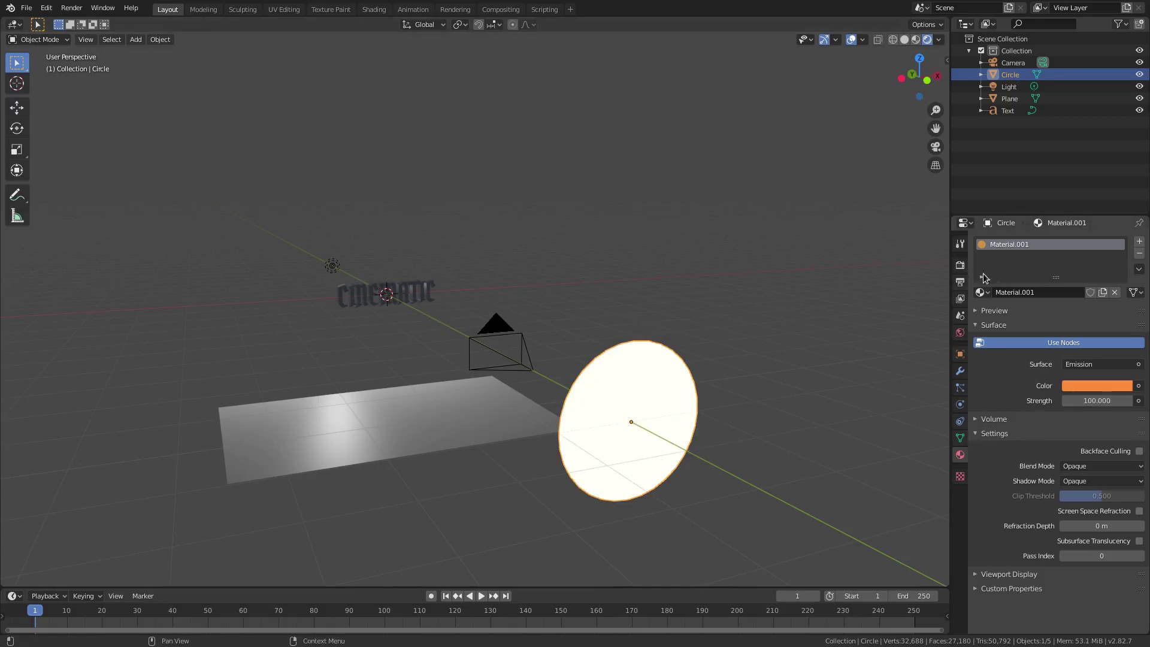
left_click(961, 265)
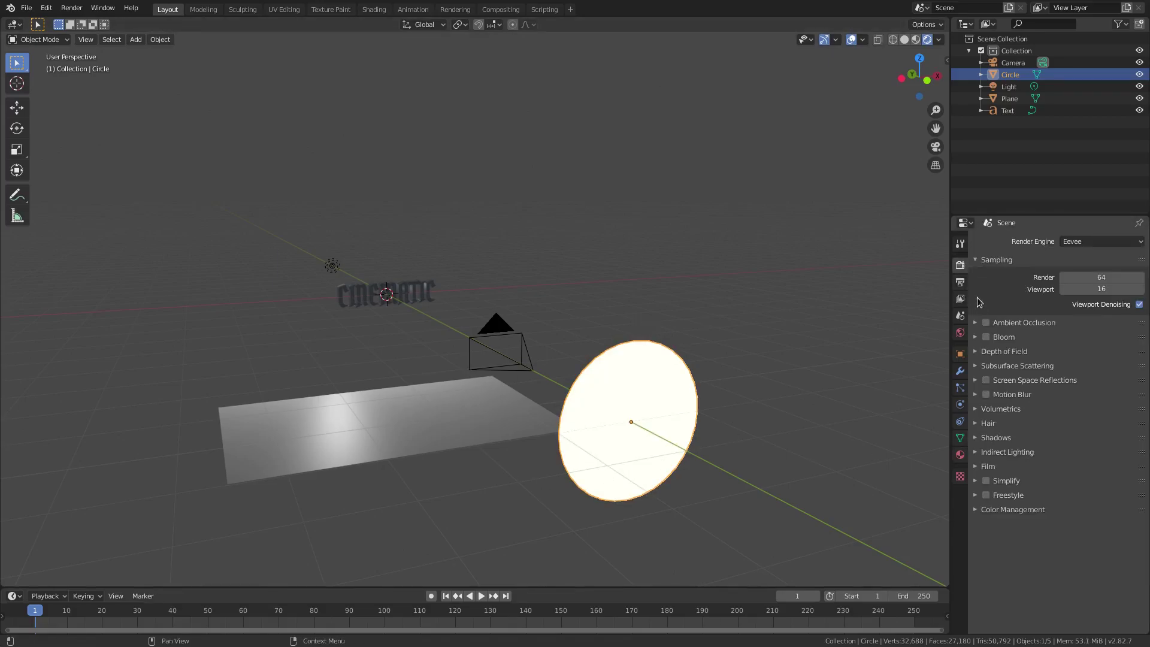
left_click(986, 337)
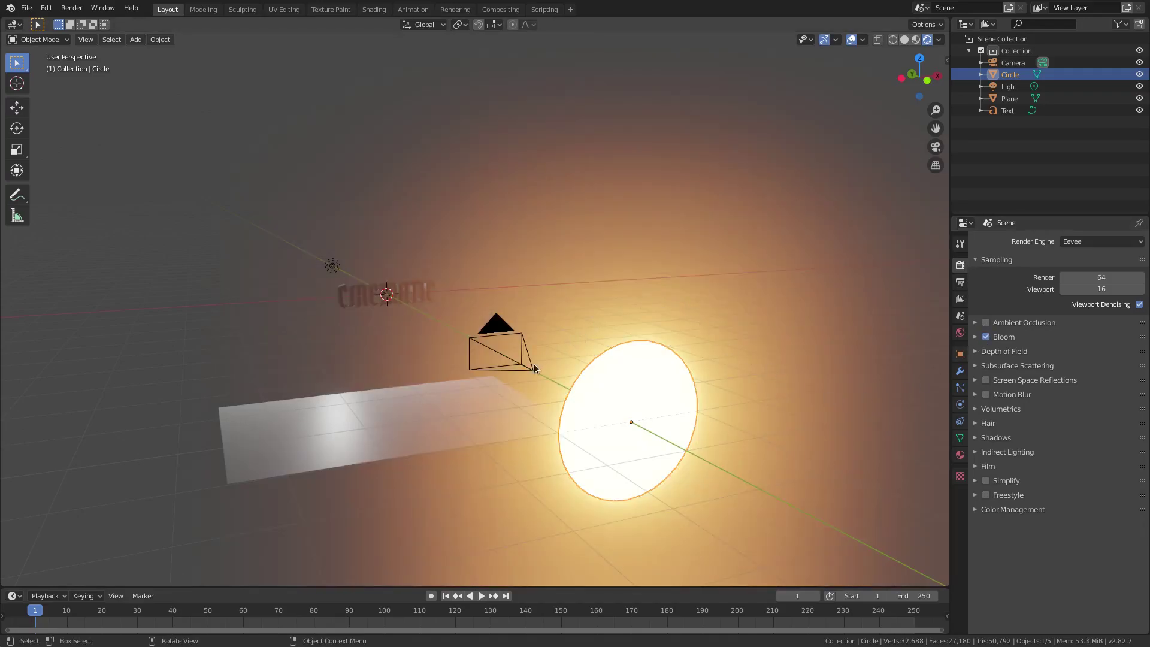
Step: Select the floor plane and add a new particle system to it
scroll(538, 360, "down", 8)
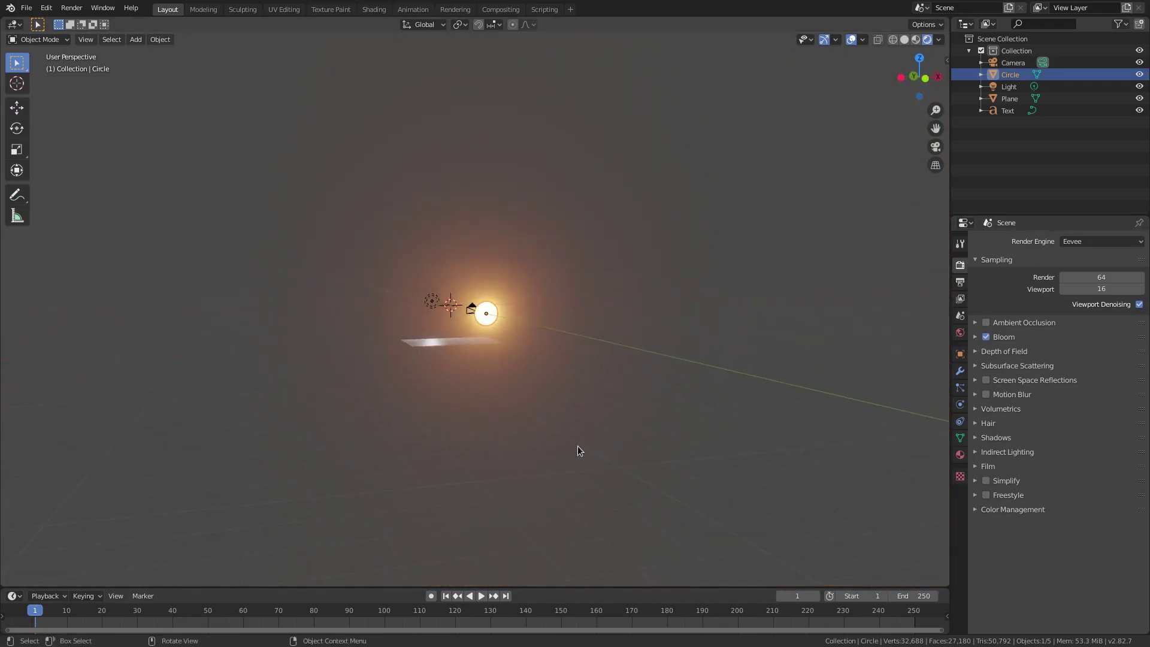
scroll(519, 407, "up", 5)
middle_click_drag(526, 393, 562, 393)
left_click(432, 407)
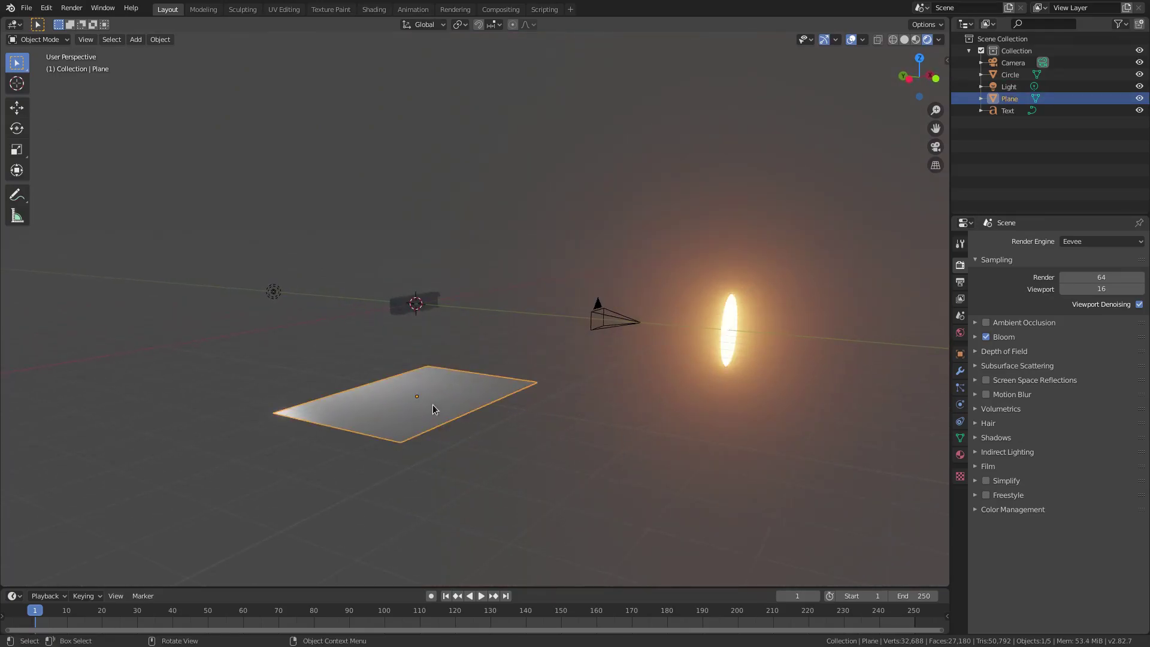
middle_click_drag(433, 404, 501, 355, "shift")
scroll(523, 351, "up", 3)
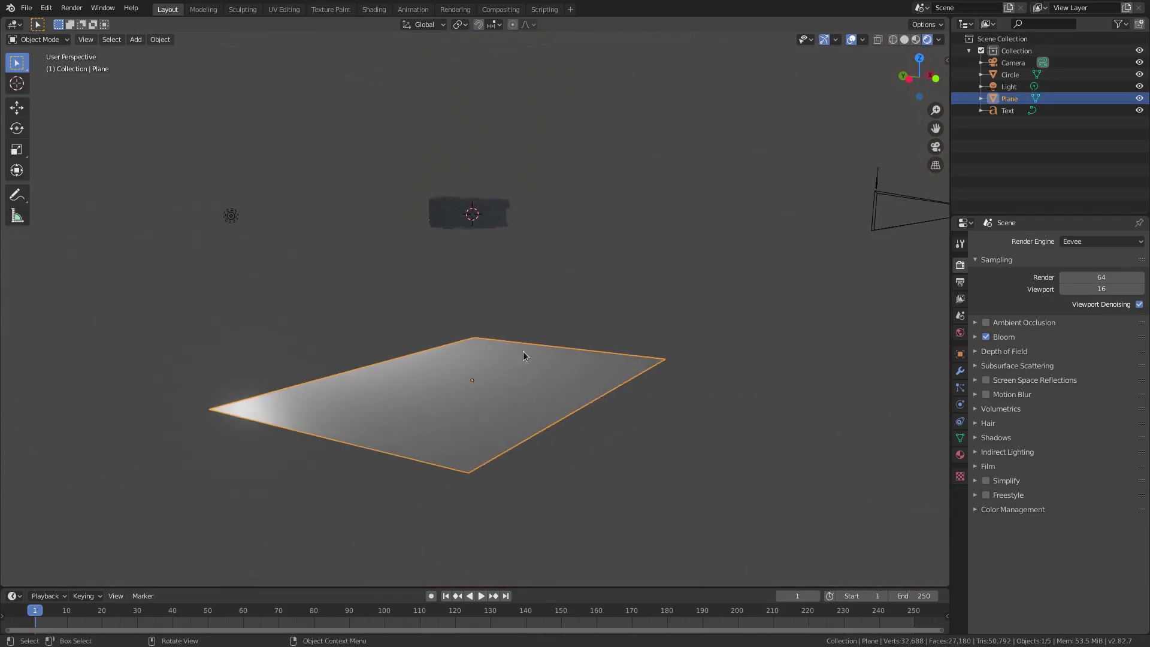
left_click(960, 390)
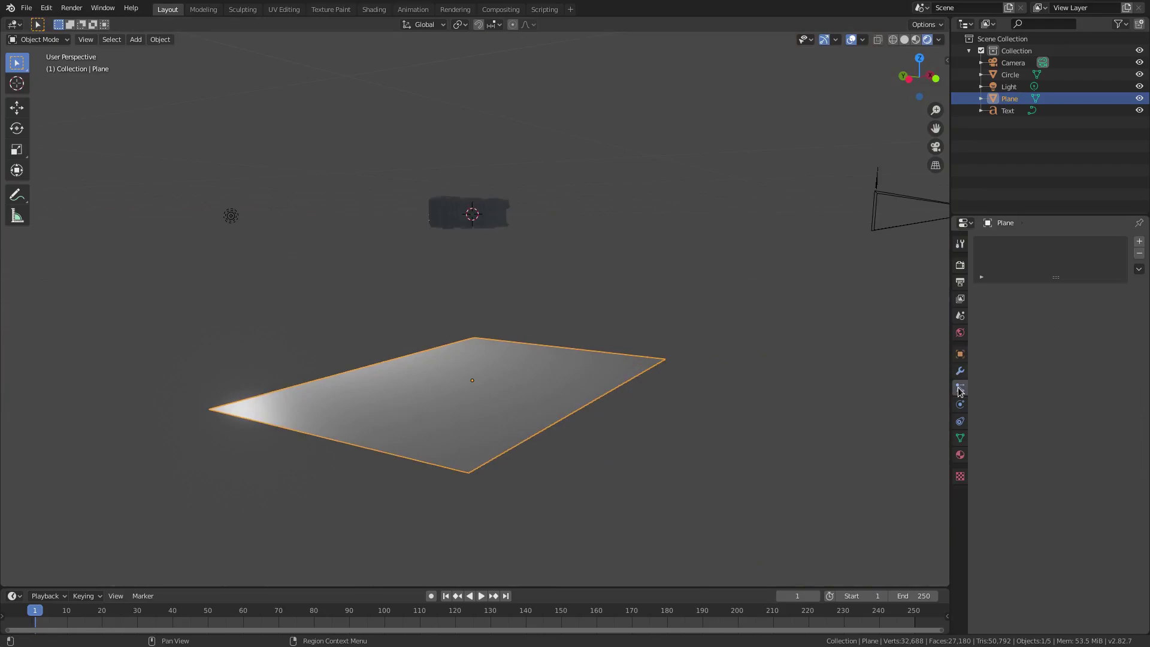
left_click(1139, 243)
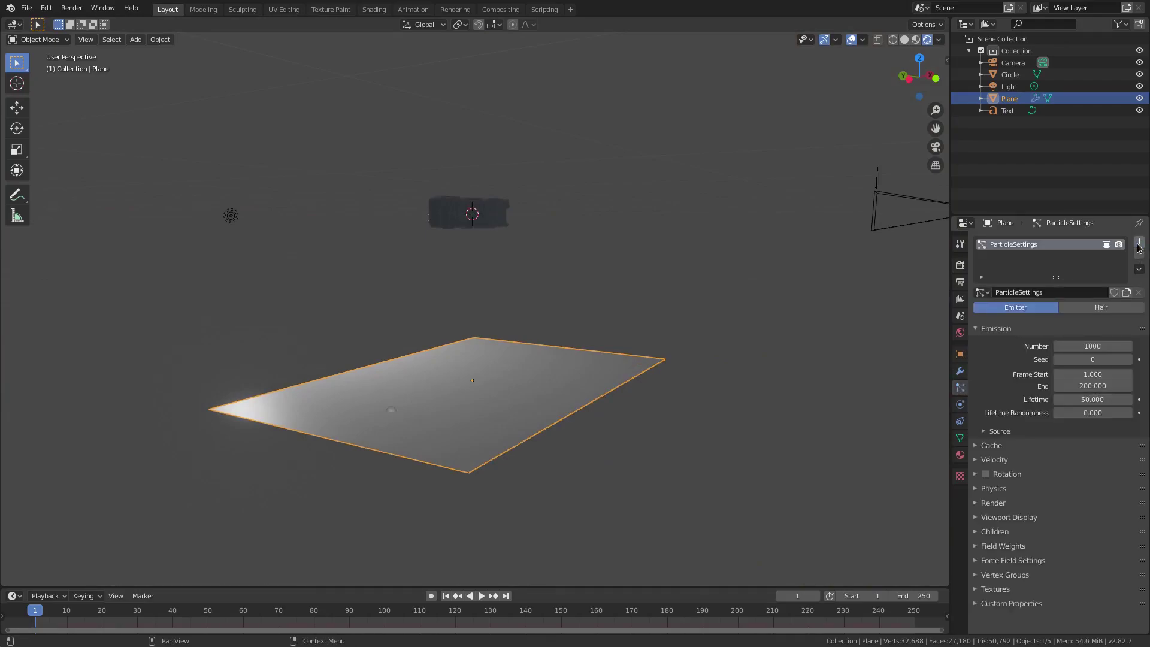
Step: Set the number of emitted particles to 400 and the scene's end frame to 200
left_click(1099, 344)
key("Return")
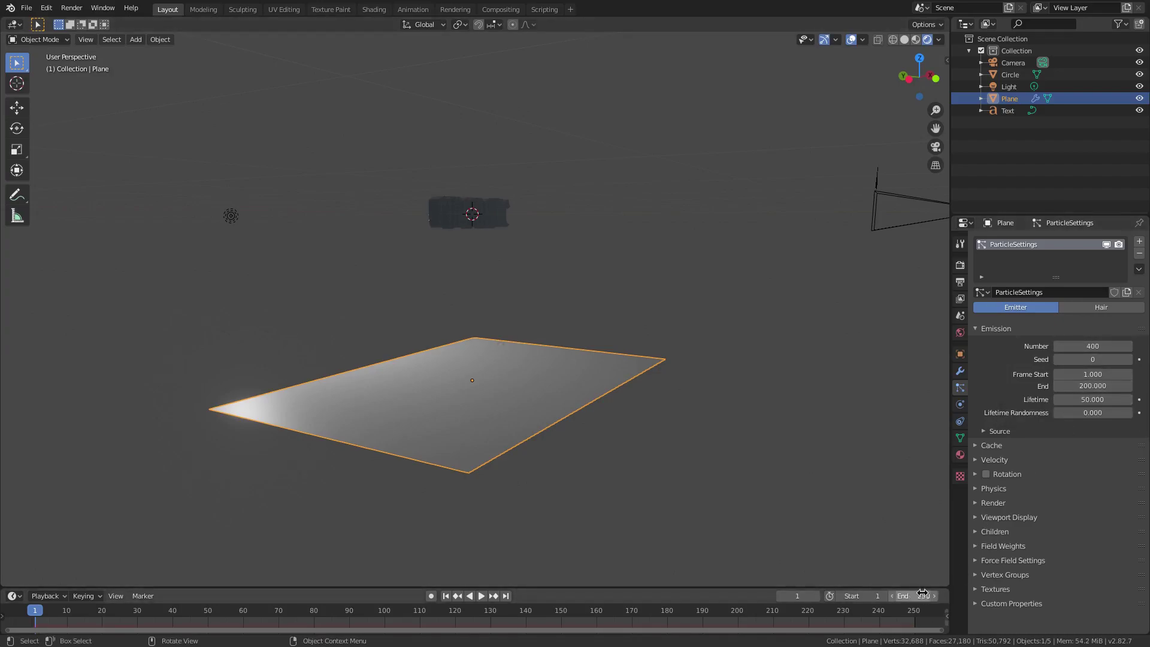
key("Return")
left_click_drag(739, 585, 756, 553)
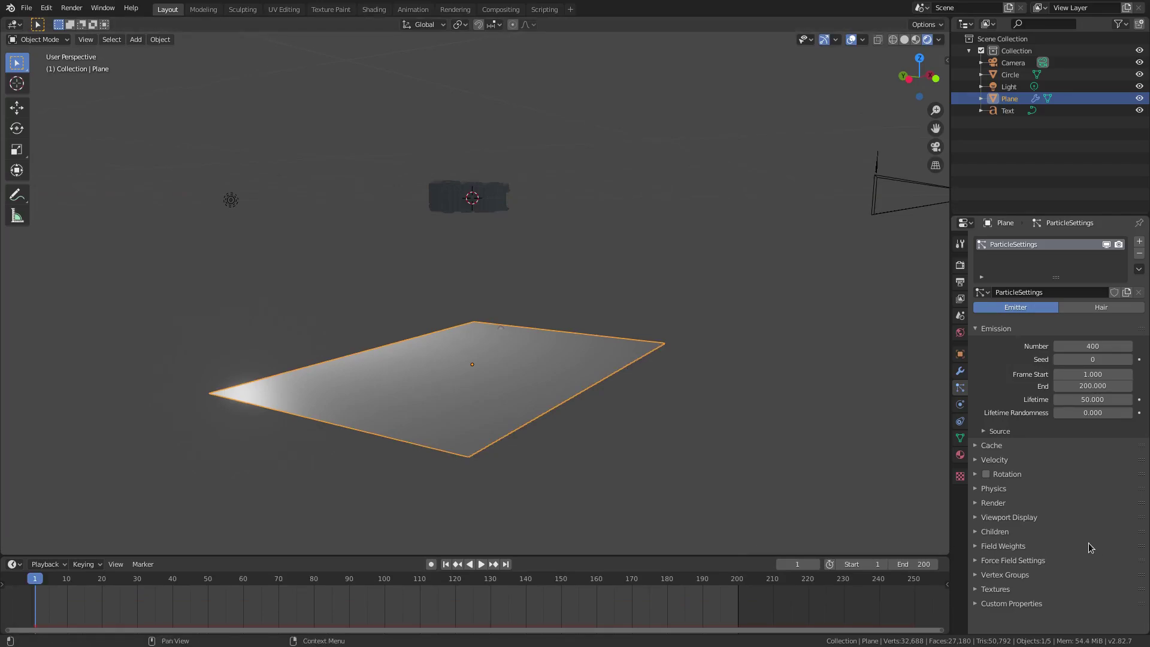
Step: Render the plane's particles as an object, using Circle as the instance object
left_click(1016, 500)
scroll(1016, 503, "down", 1)
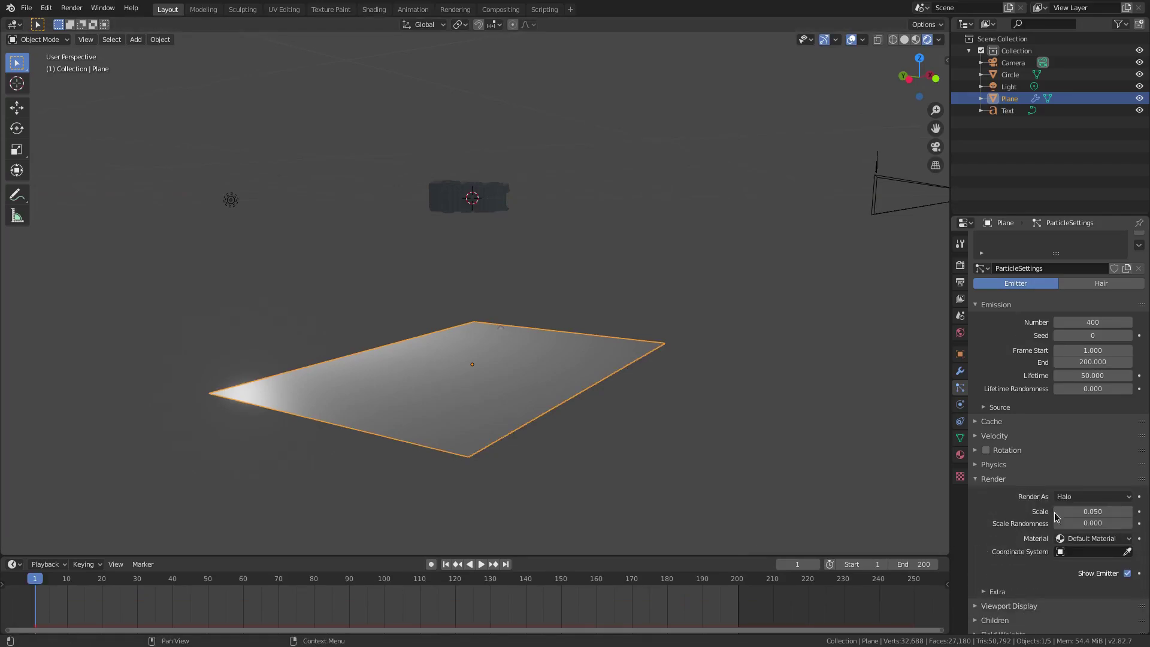
left_click(1084, 497)
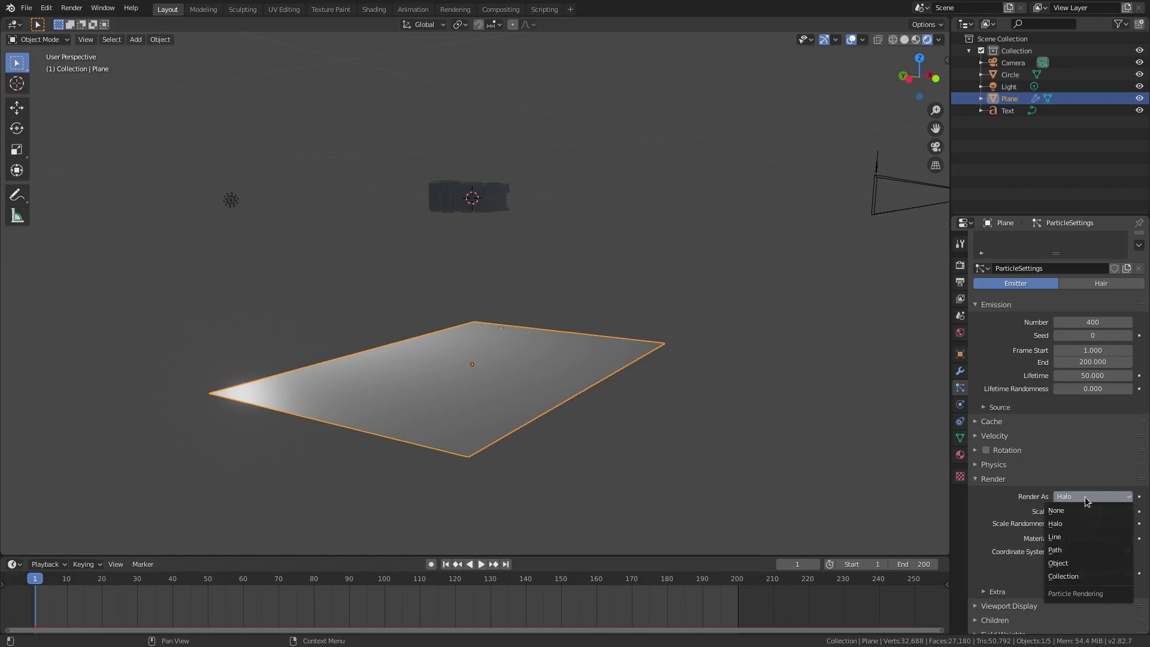
left_click(1066, 562)
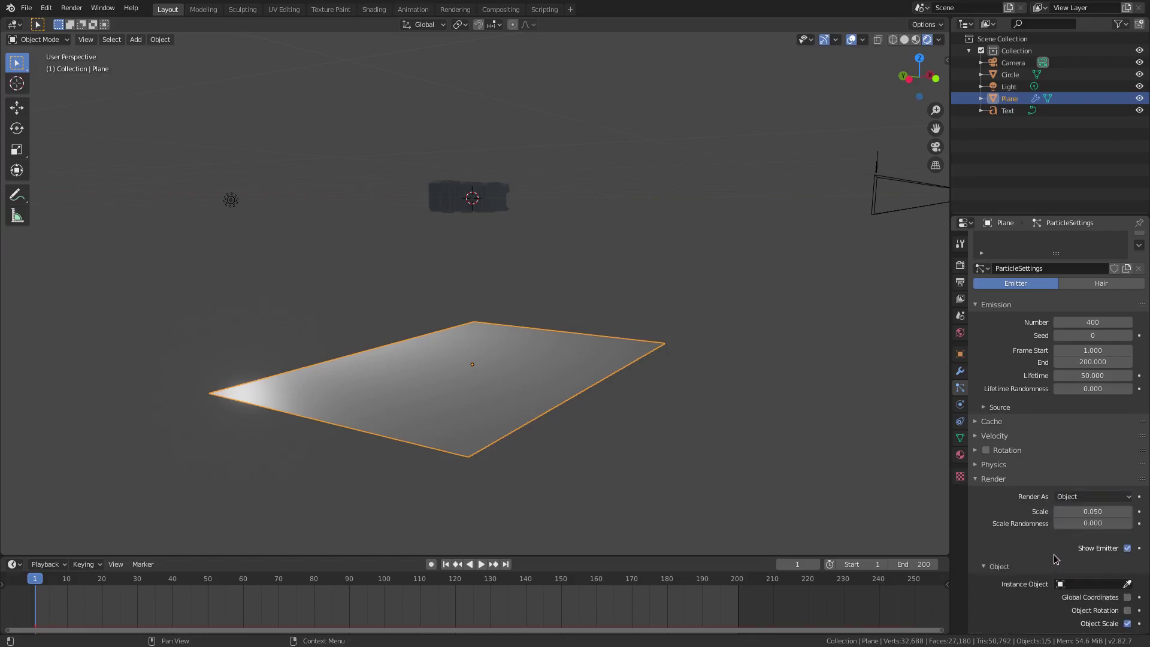
scroll(1056, 559, "down", 2)
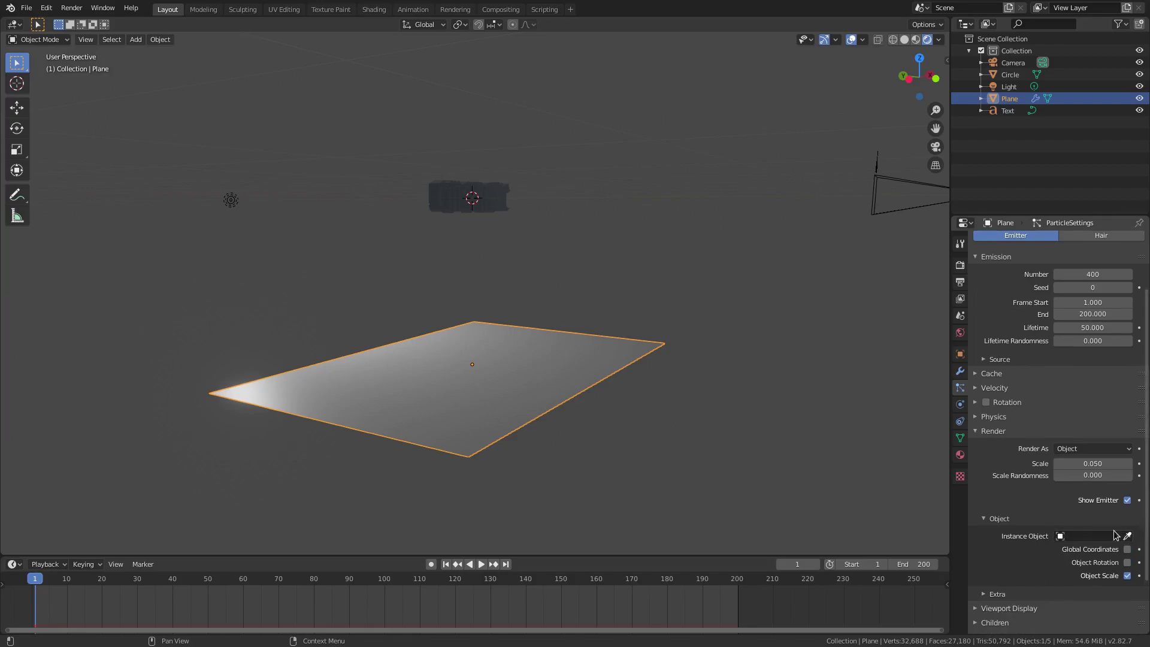
left_click(1090, 535)
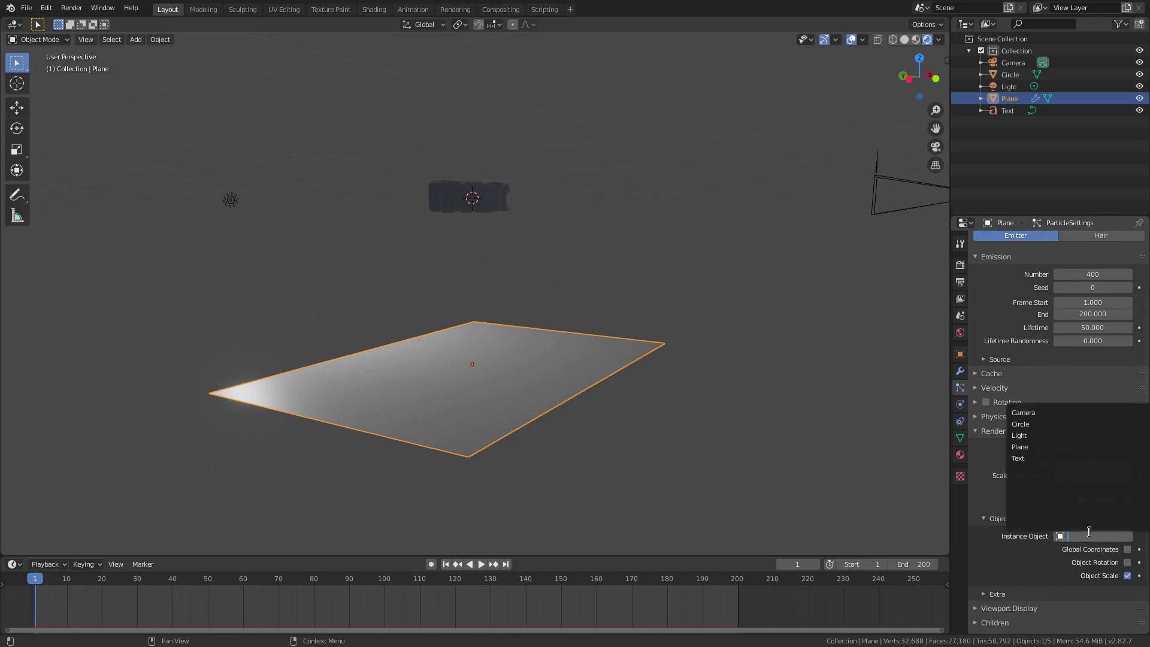
left_click(1059, 424)
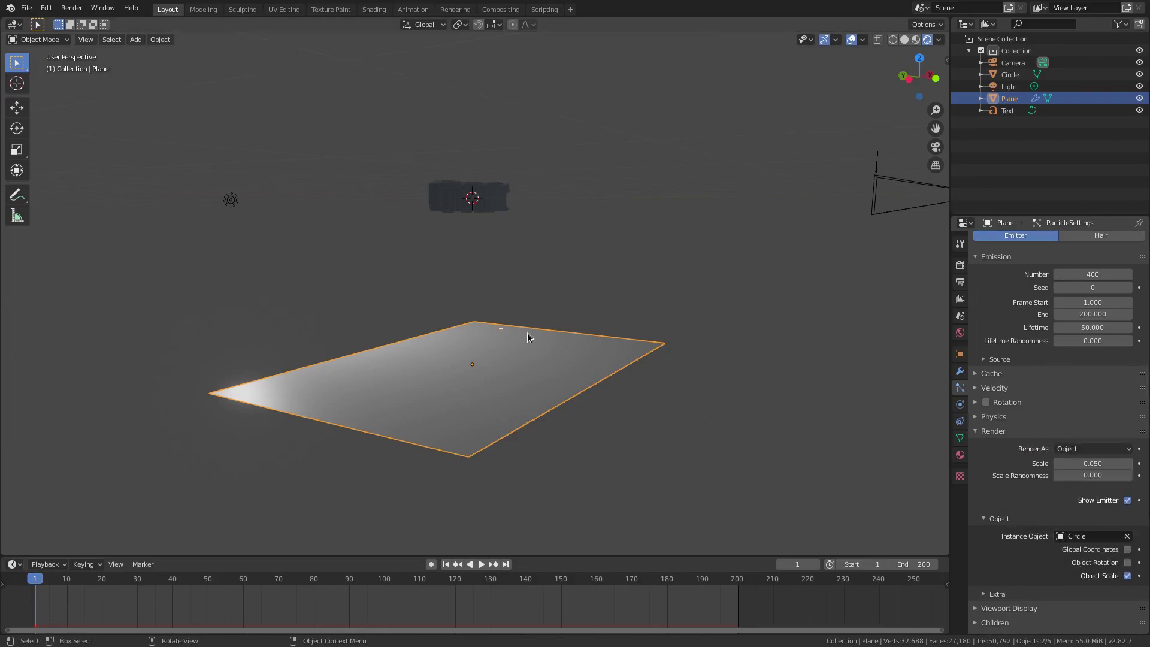
Step: Play the animation and enable Object Rotation for the instanced circle particles
scroll(527, 333, "up", 3)
scroll(545, 289, "down", 5)
scroll(506, 376, "up", 3)
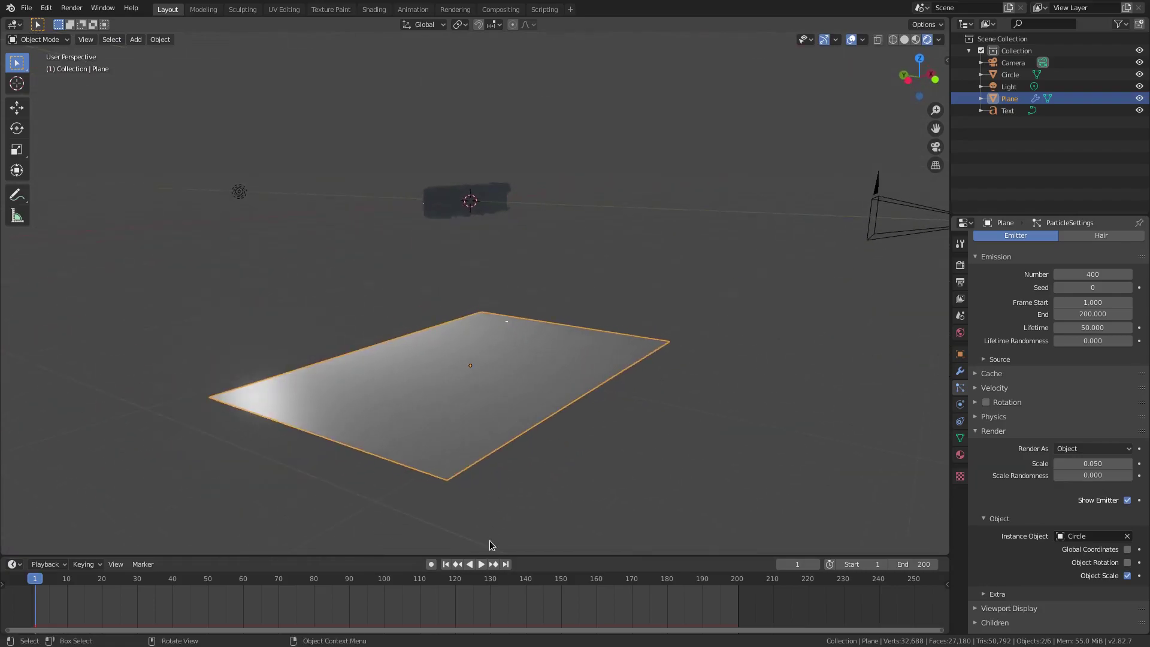
left_click(481, 564)
middle_click_drag(567, 397, 433, 356)
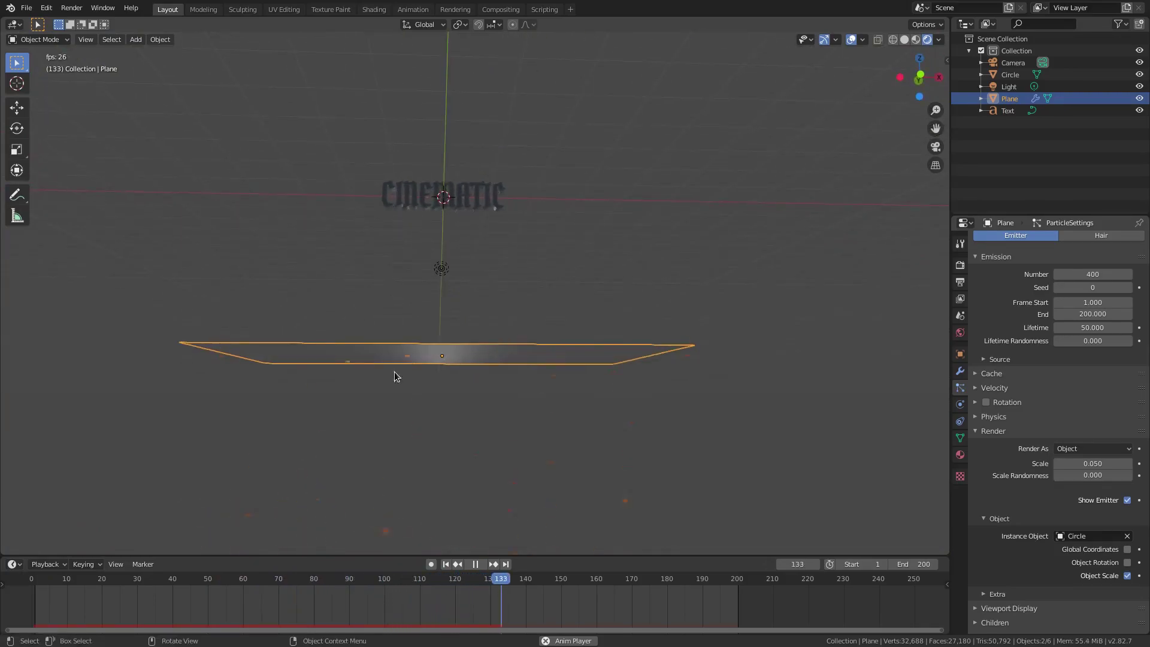
middle_click_drag(606, 453, 616, 455)
left_click(1127, 563)
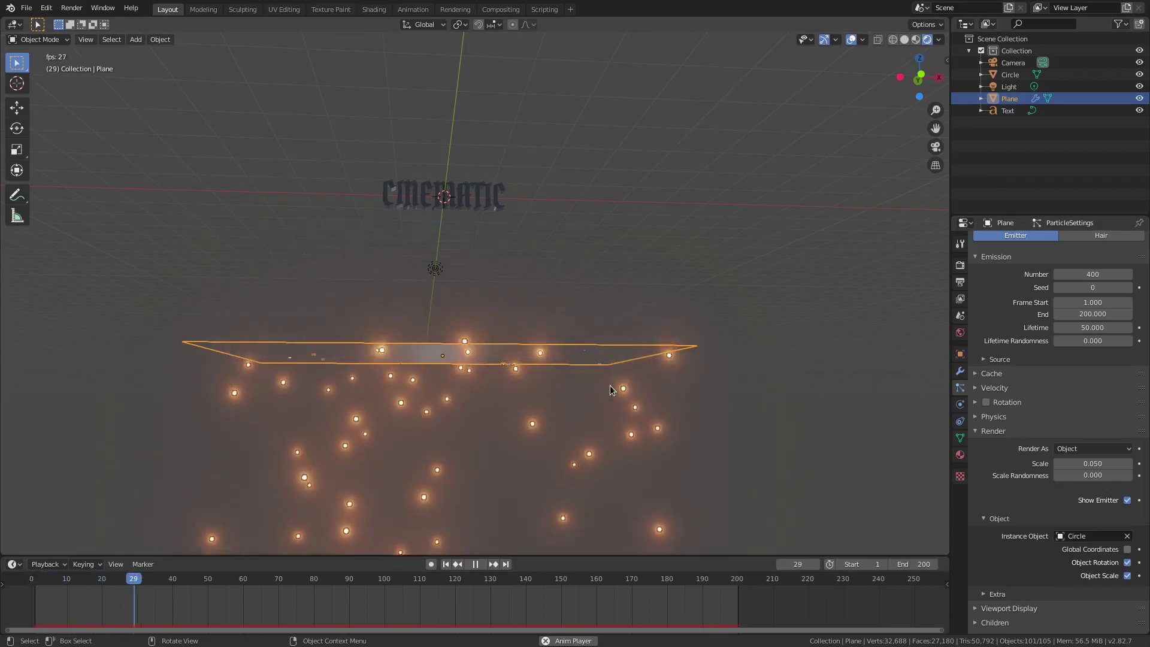
Step: Set the Gravity field weight of the plane's particle system to 0
scroll(1080, 541, "down", 4)
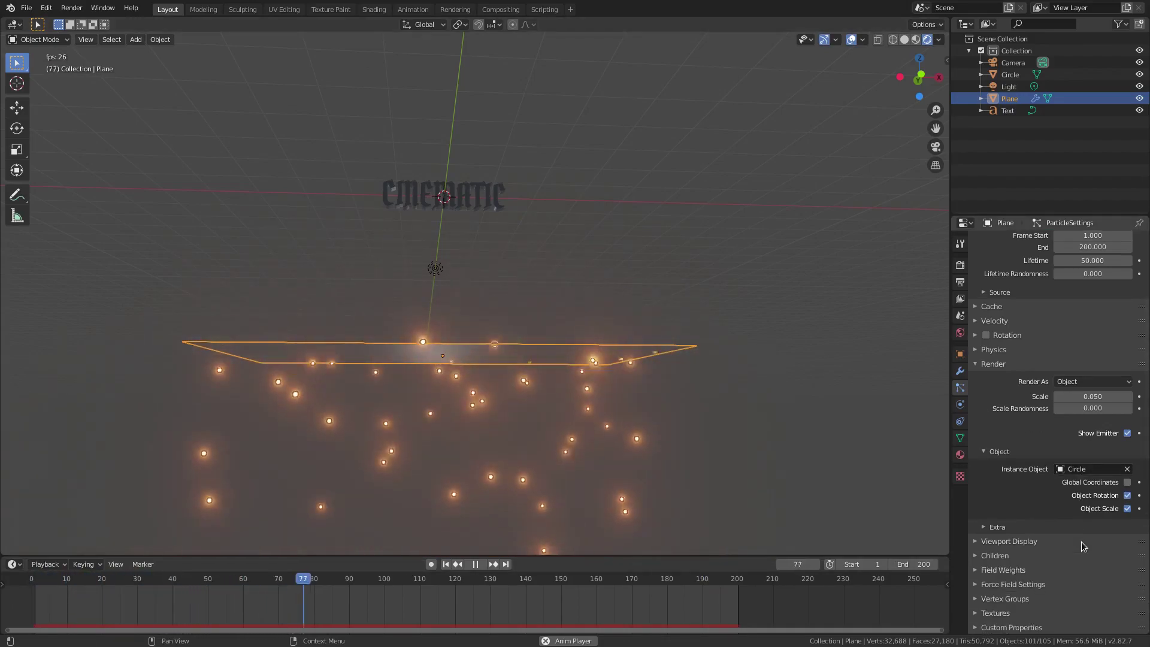
left_click(1012, 570)
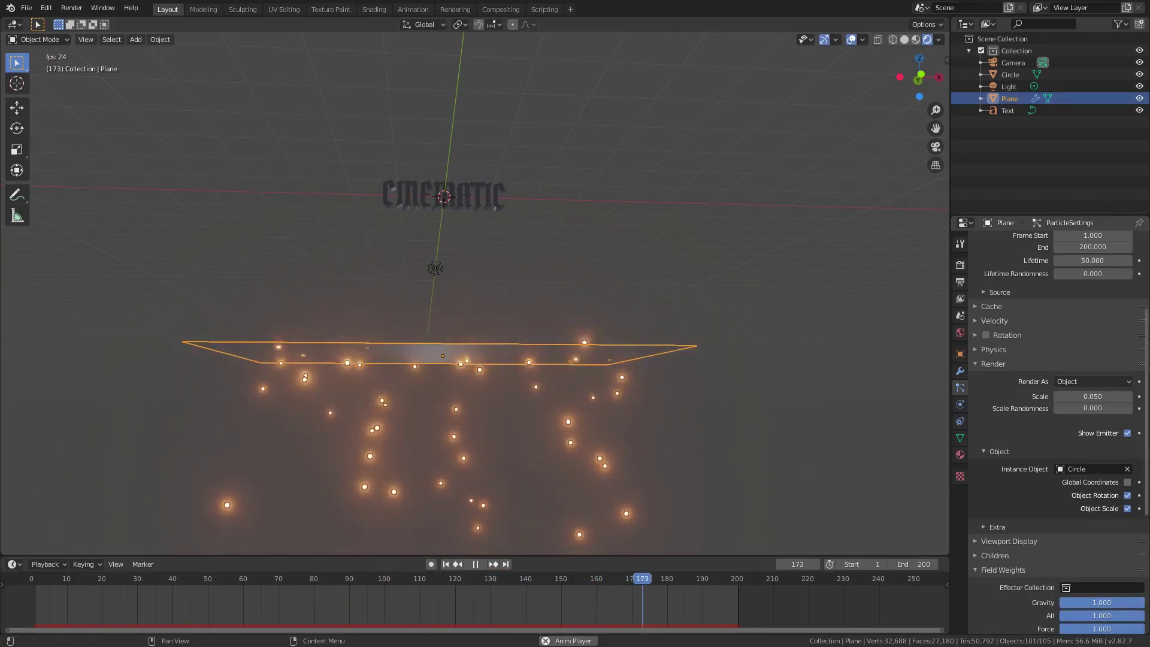
left_click_drag(1102, 602, 1063, 602)
middle_click_drag(391, 358, 419, 318)
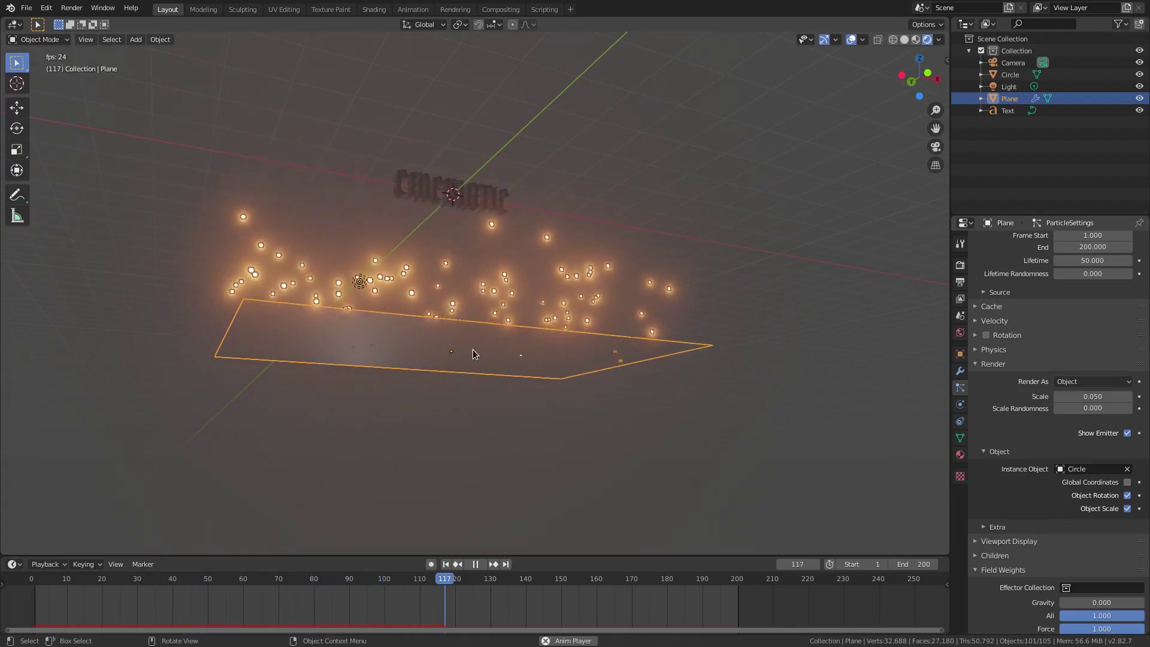
Step: Try rotating the floor plane about the global X axis during playback
key("r")
key("x")
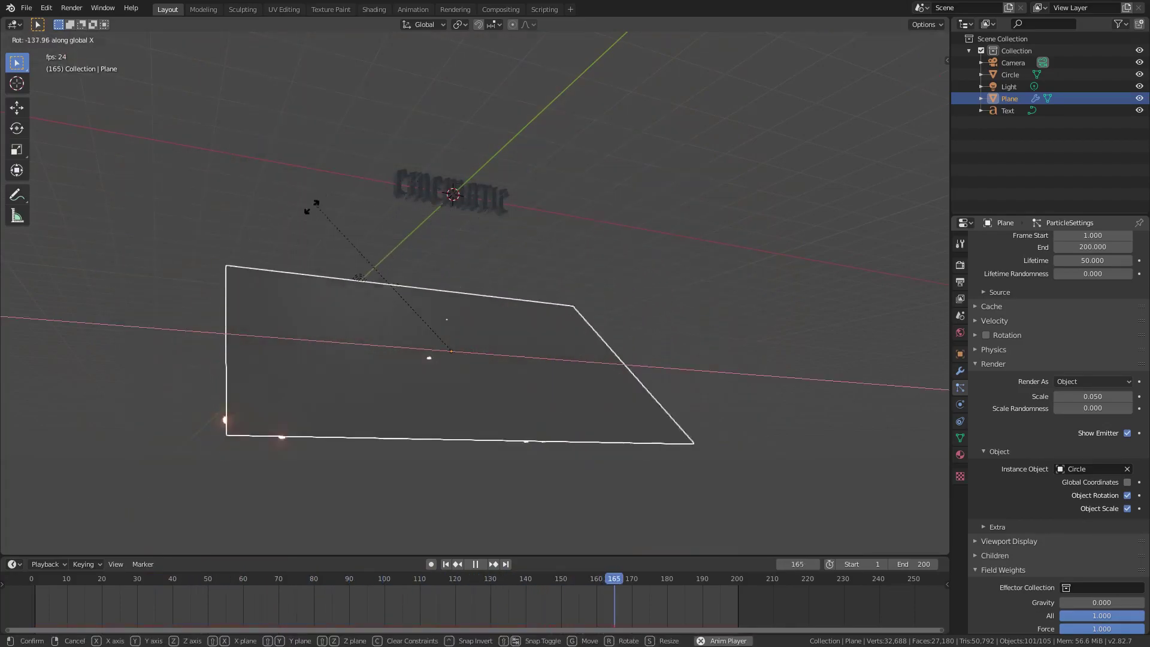
left_click(308, 324)
mouse_move(461, 339)
middle_mouse_down()
mouse_move(442, 286)
mouse_move(457, 329)
middle_mouse_up()
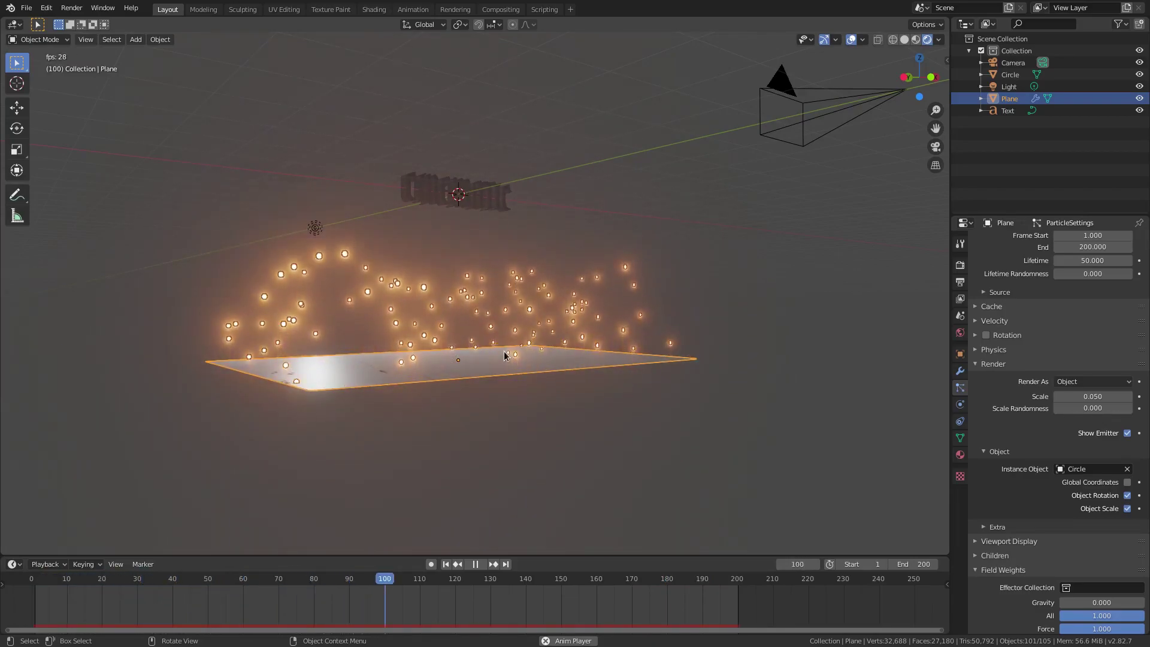
Step: Set the particle lifetime to 200 frames and replay the animation from the first frame
scroll(516, 281, "up", 3)
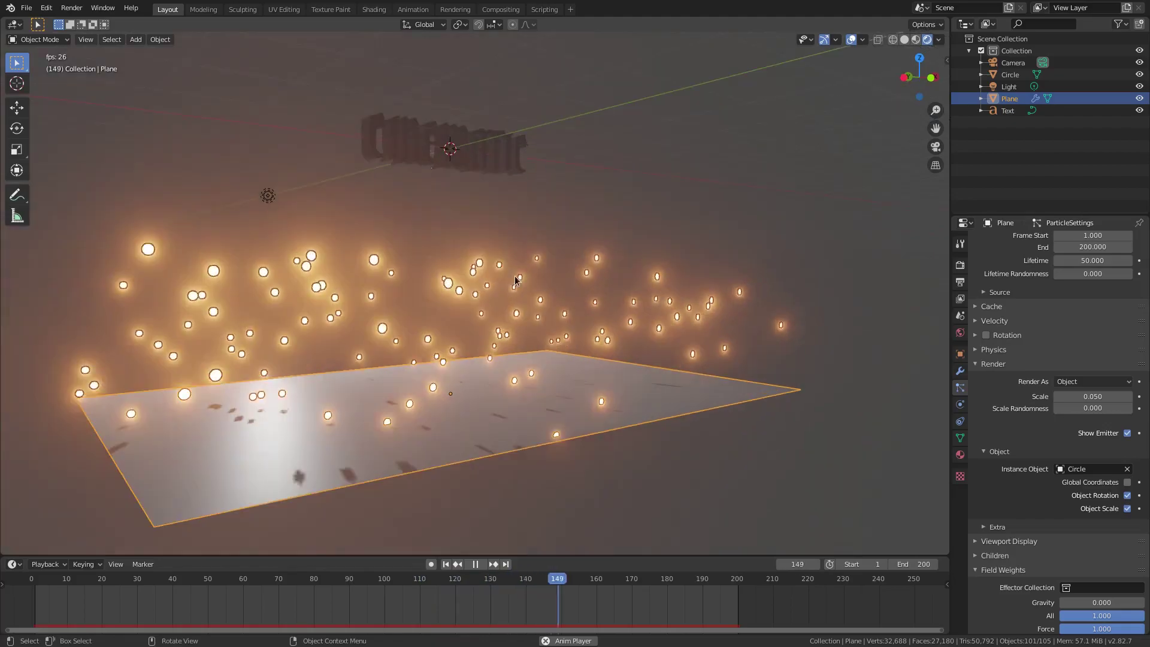
left_click(994, 364)
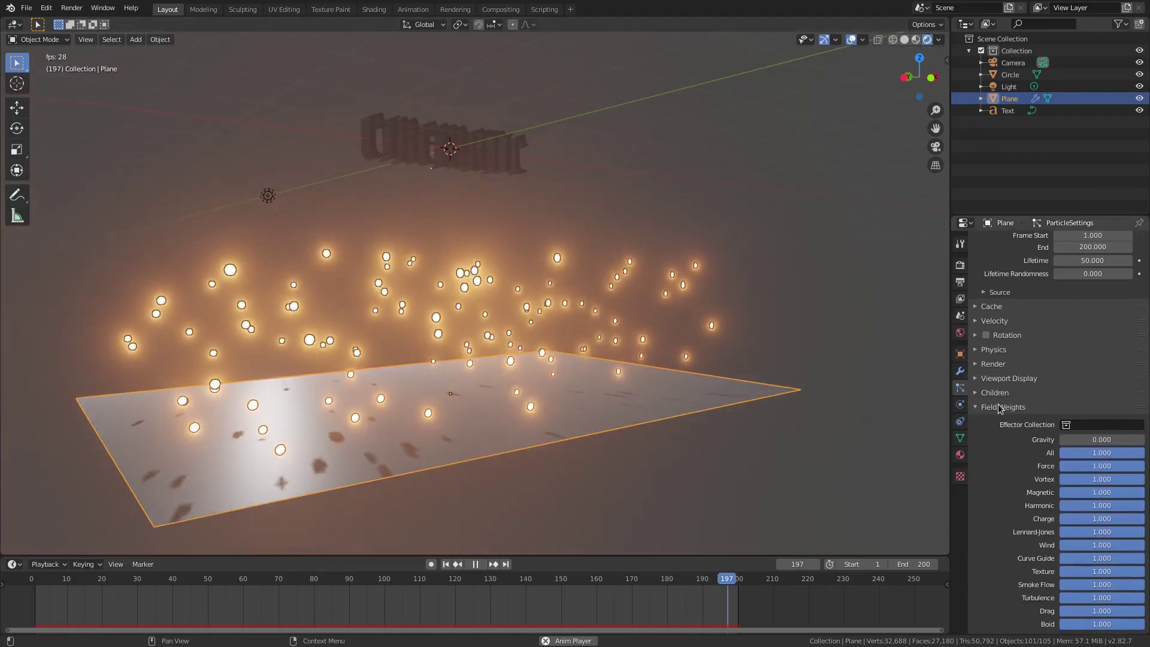
scroll(1014, 415, "up", 6)
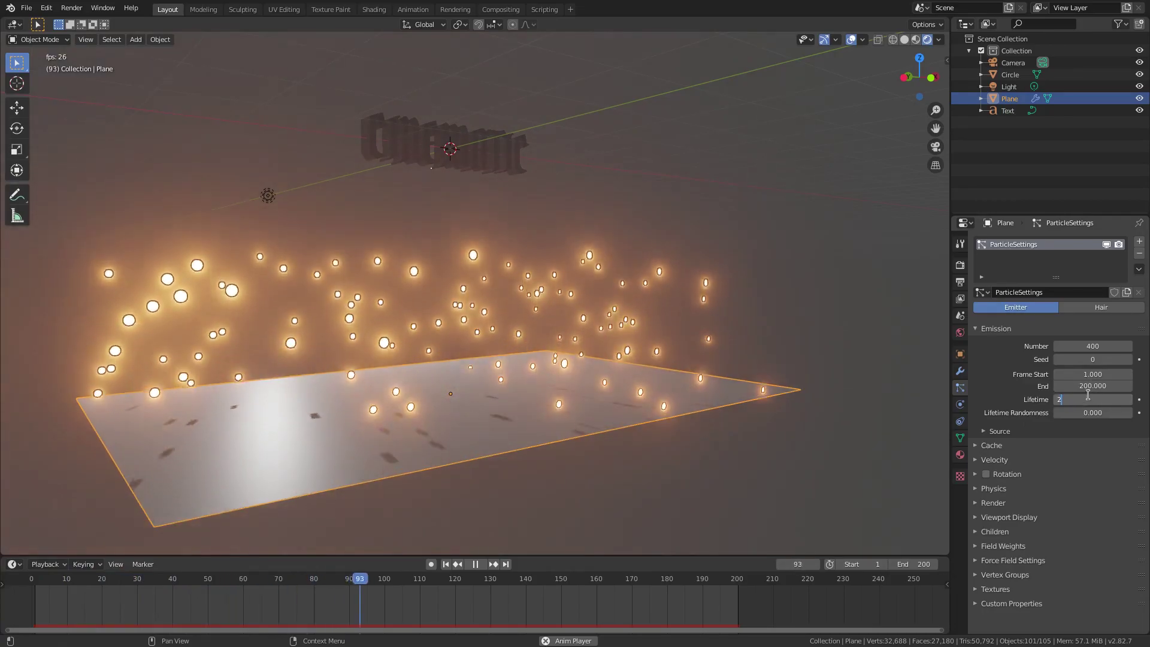
scroll(599, 500, "down", 2)
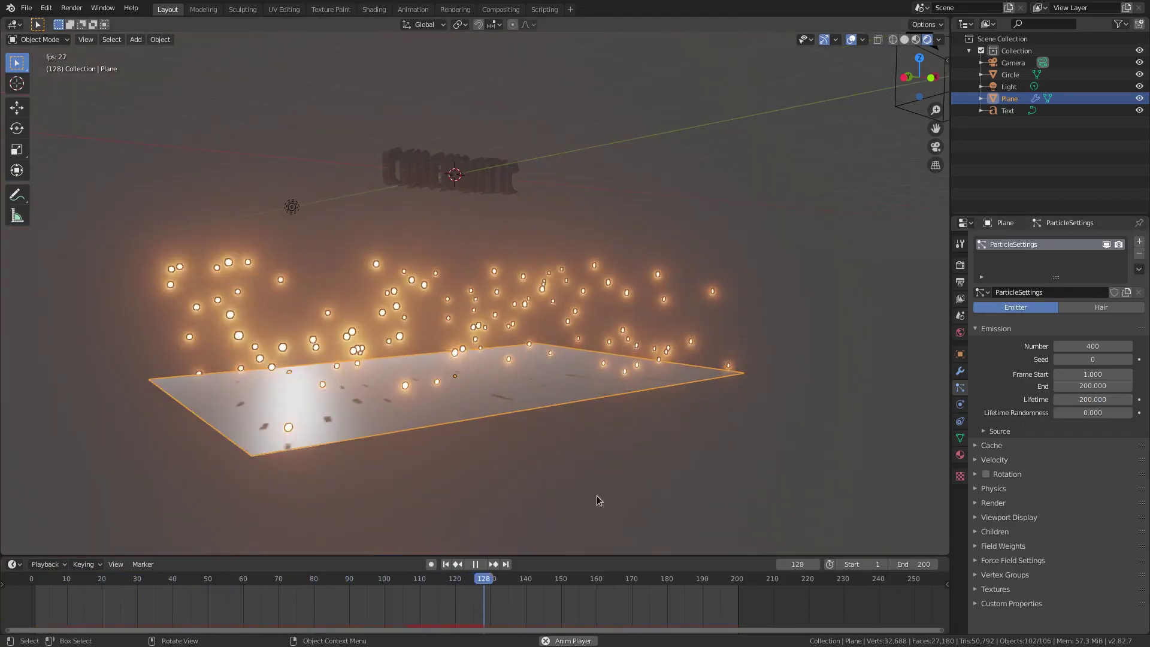
left_click(449, 565)
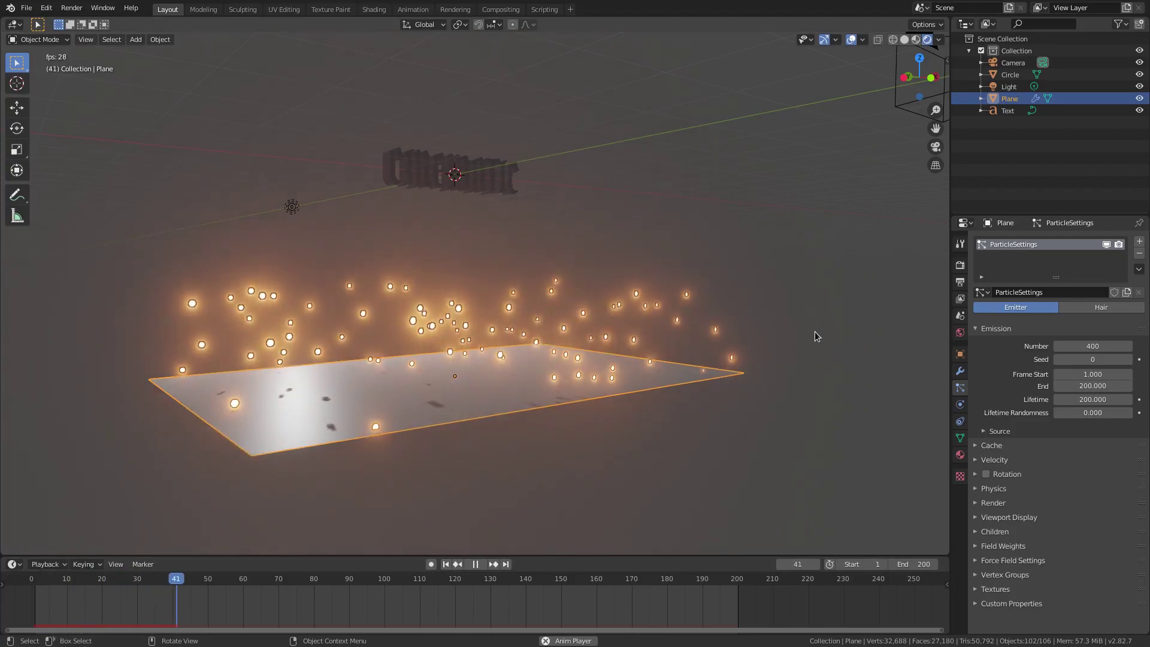
middle_click_drag(563, 279, 503, 264)
middle_click_drag(509, 218, 511, 251)
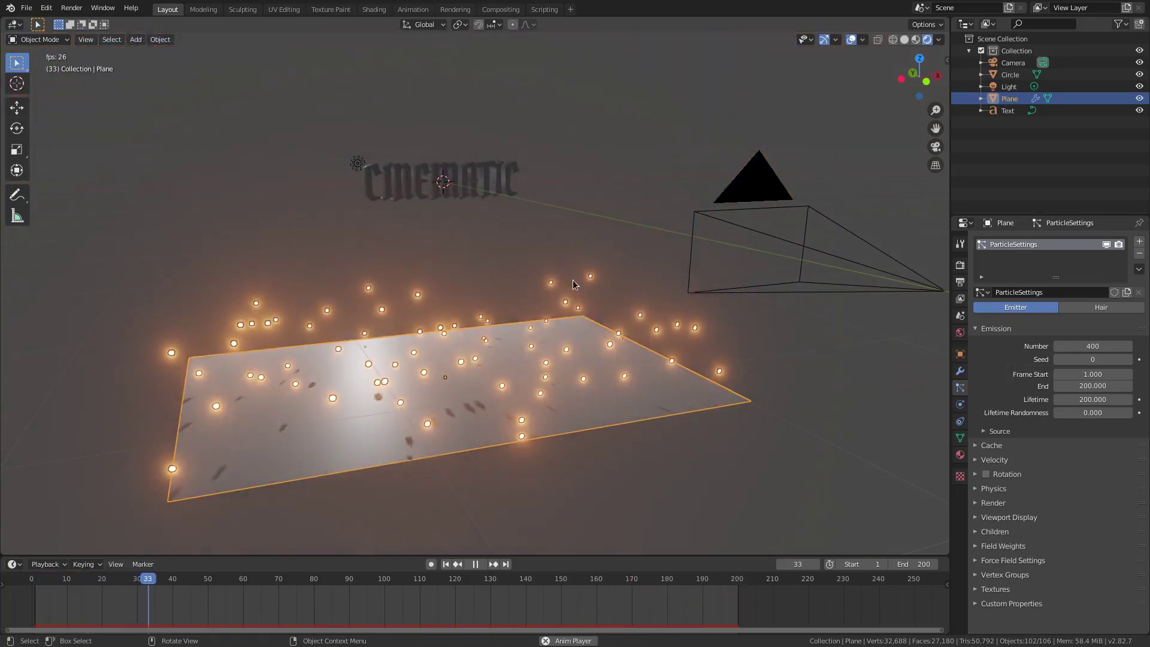
Step: Set the Brownian force in the particle physics to 5 and check the particle motion
left_click(987, 490)
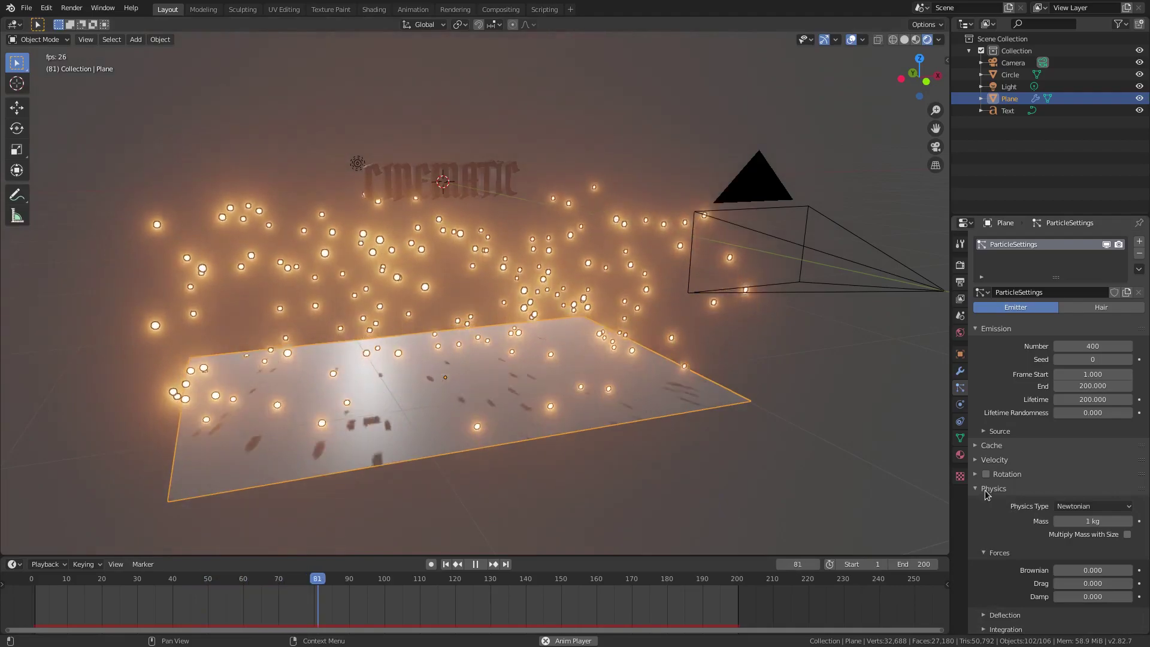
scroll(1012, 490, "down", 2)
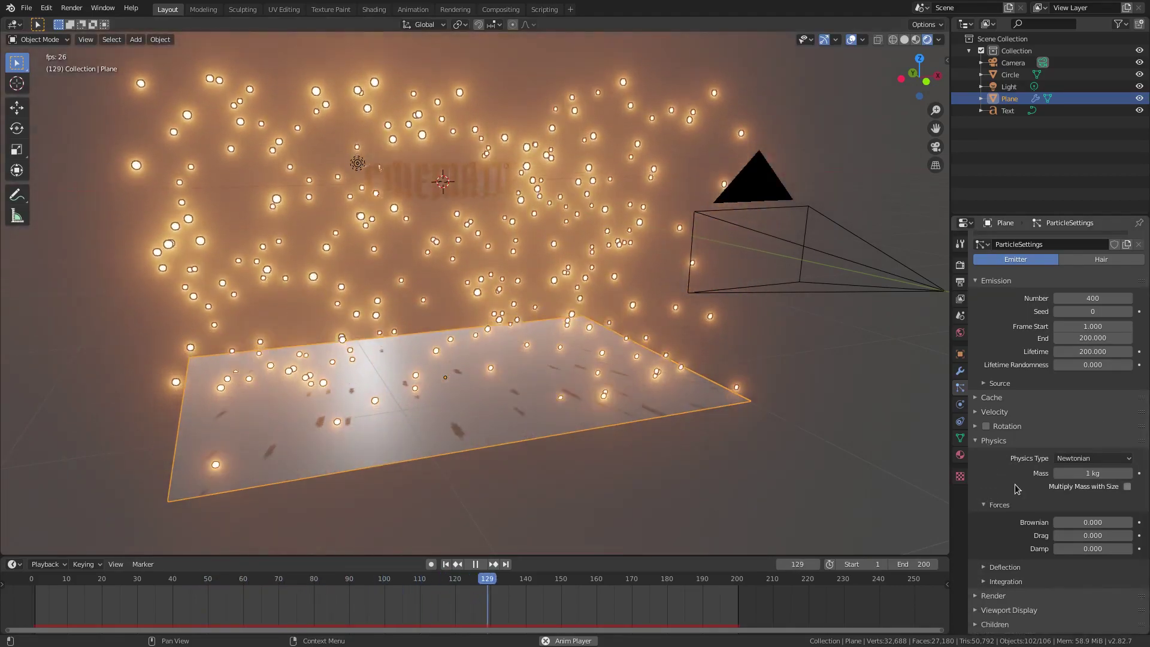
left_click(1103, 521)
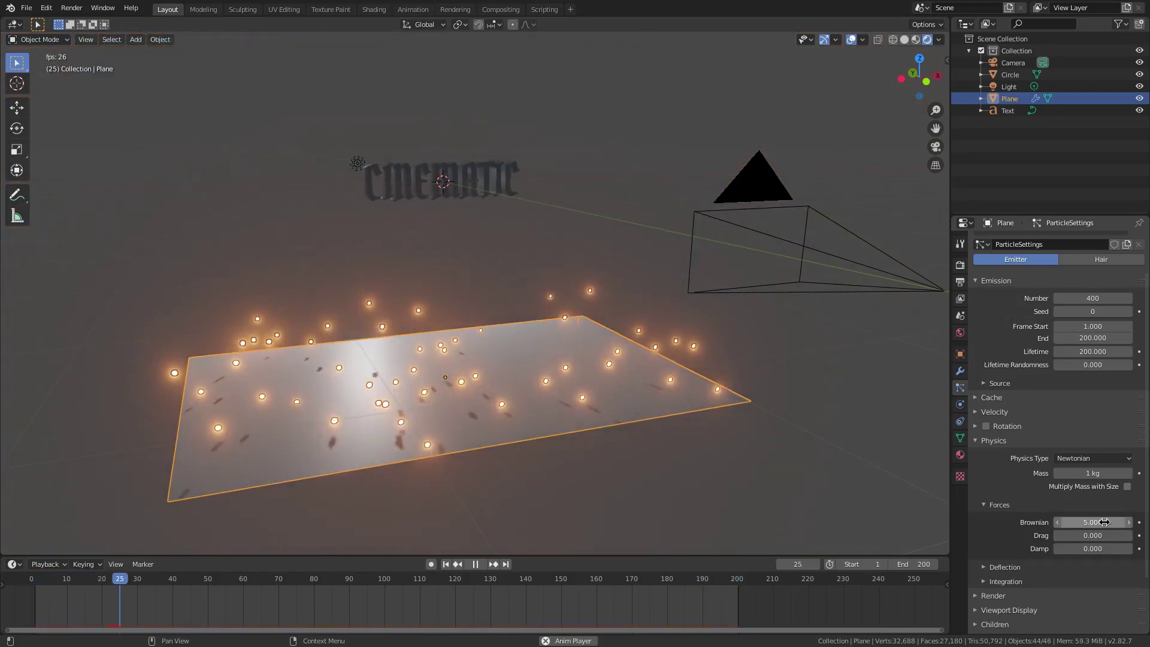
key("KP_1")
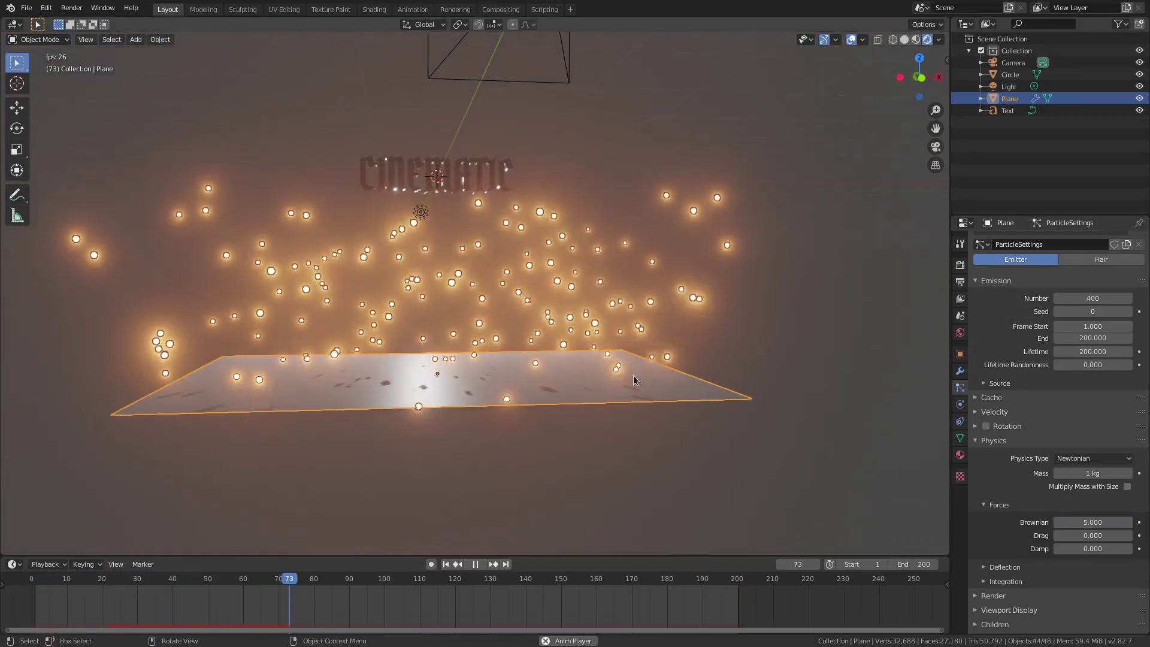
Step: Reduce the particles' Brownian force to 2, check the motion and collapse the physics settings
left_click(1093, 522)
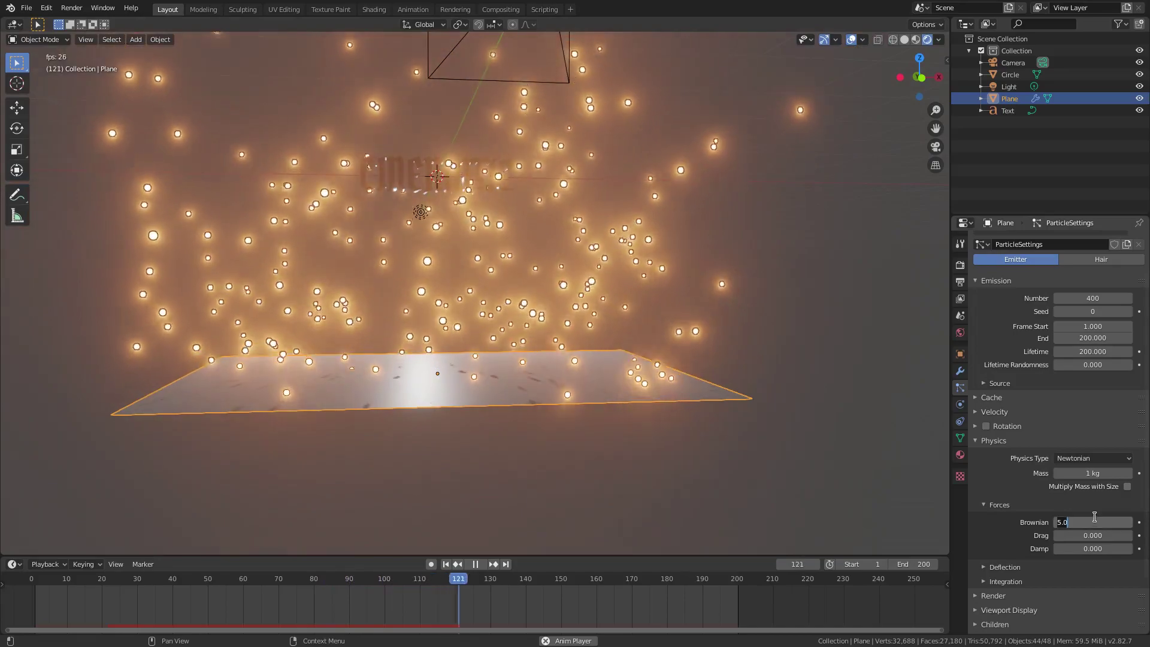
type("2")
key("Return")
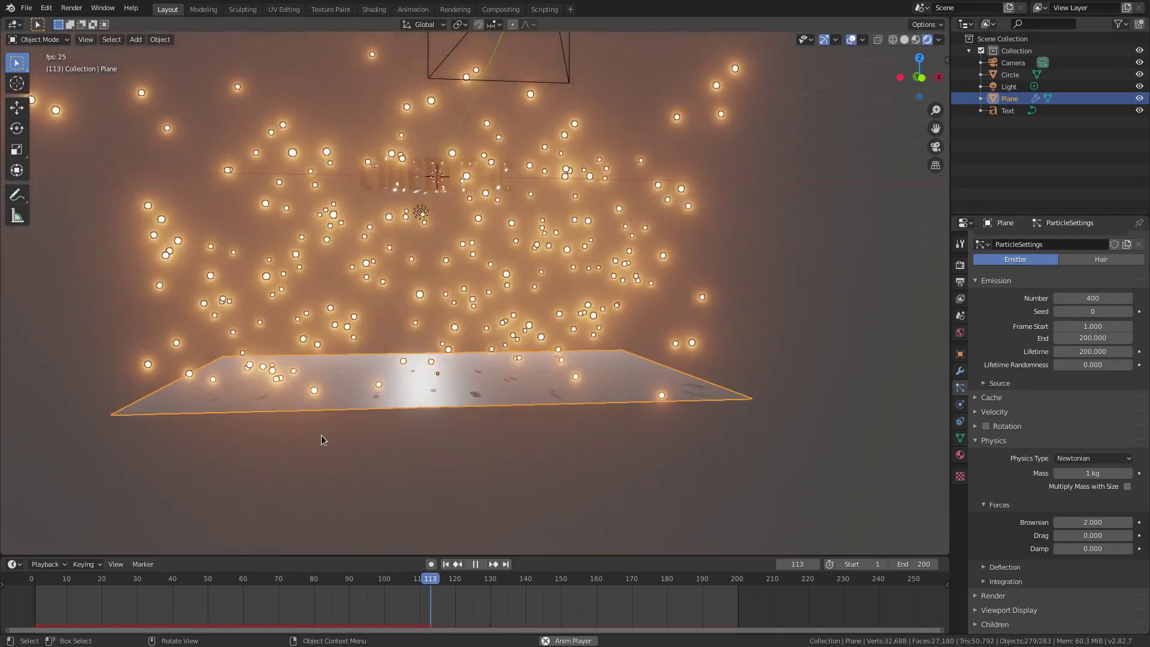
middle_click_drag(498, 368, 547, 385)
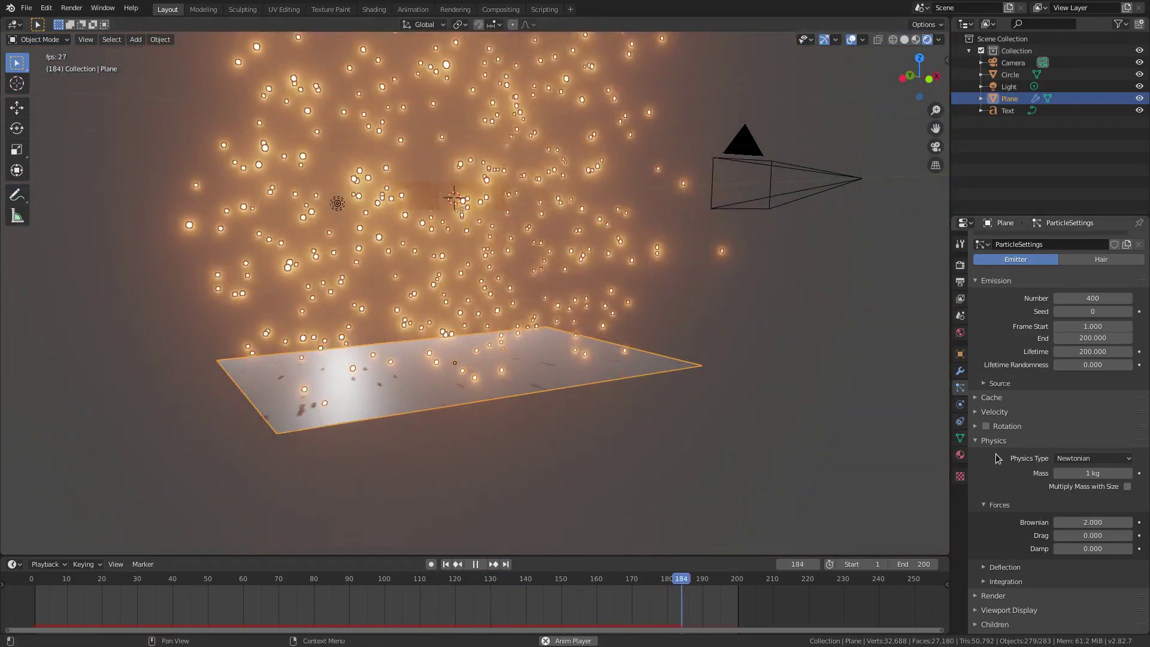
left_click(995, 441)
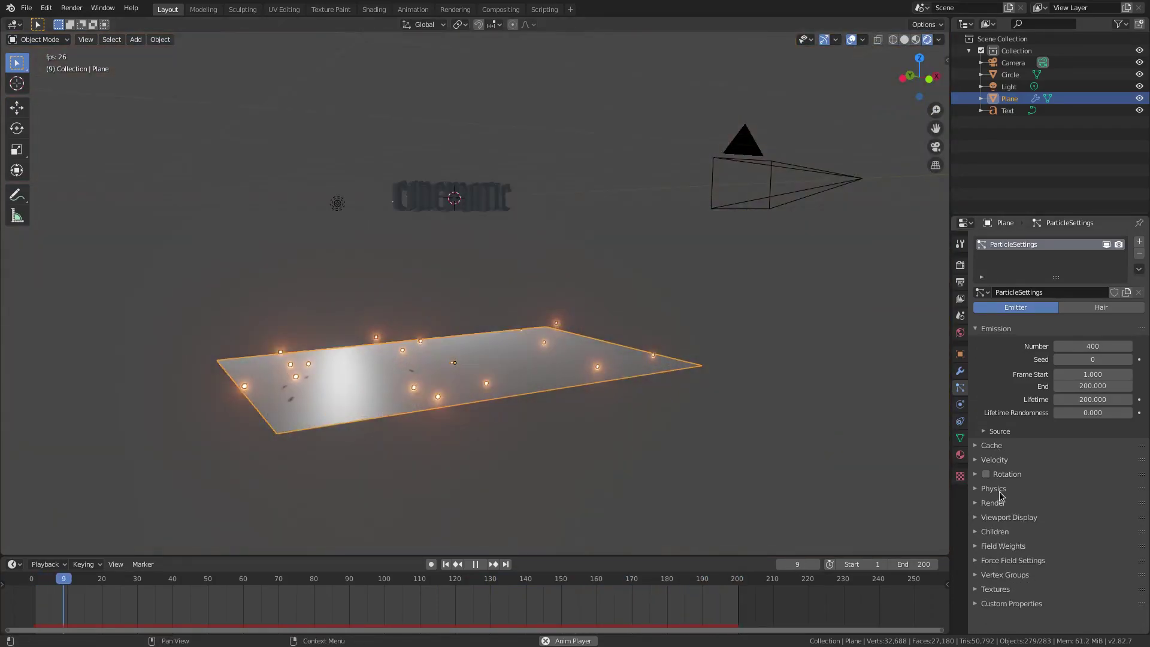
Step: Set the particles' render scale to 0.03 and scale randomness to 1, and check them through the camera
left_click(1005, 504)
scroll(1006, 500, "down", 5)
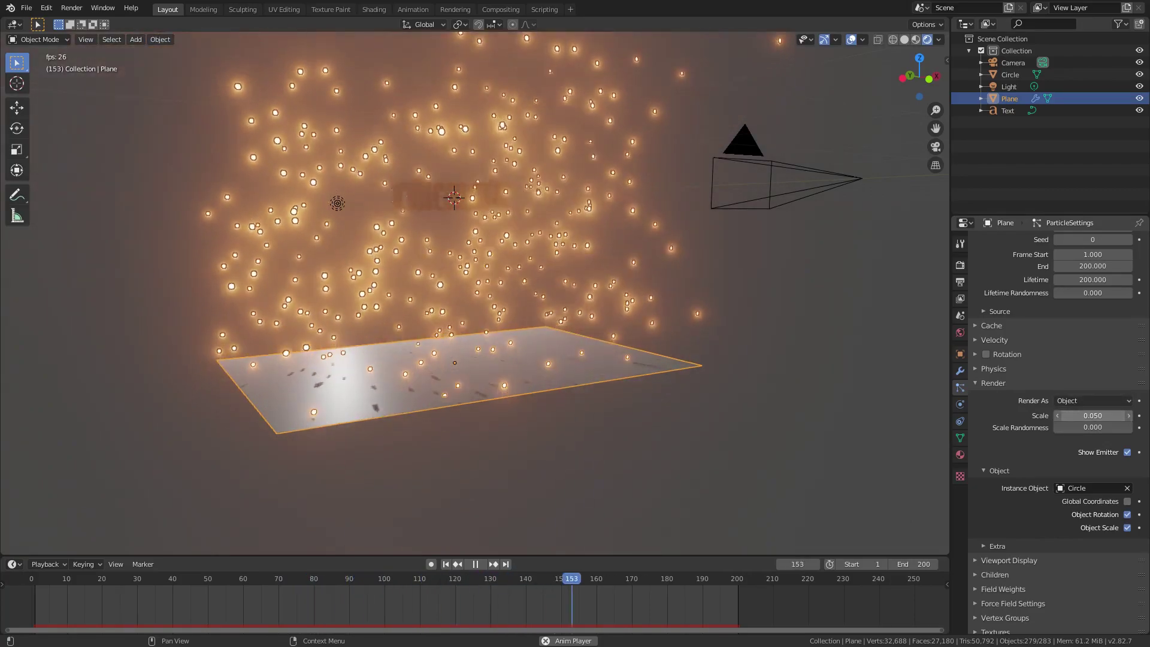
mouse_move(1076, 414)
left_mouse_down()
mouse_move(1057, 414)
mouse_move(1069, 414)
left_mouse_up()
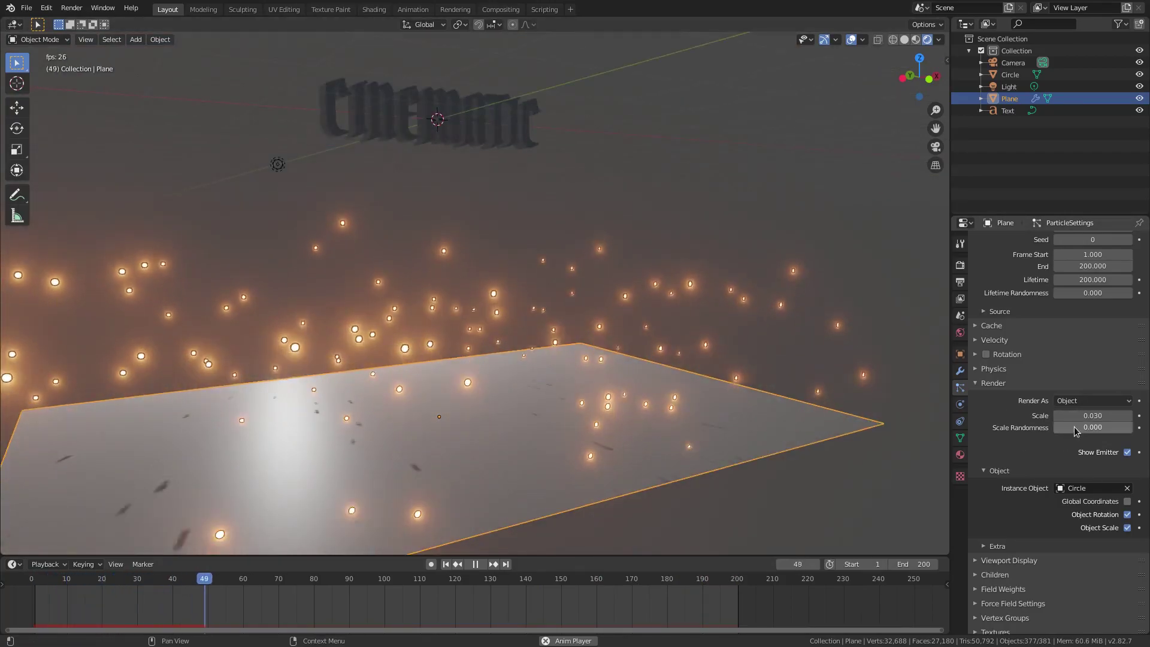
left_click_drag(1074, 426, 1114, 426)
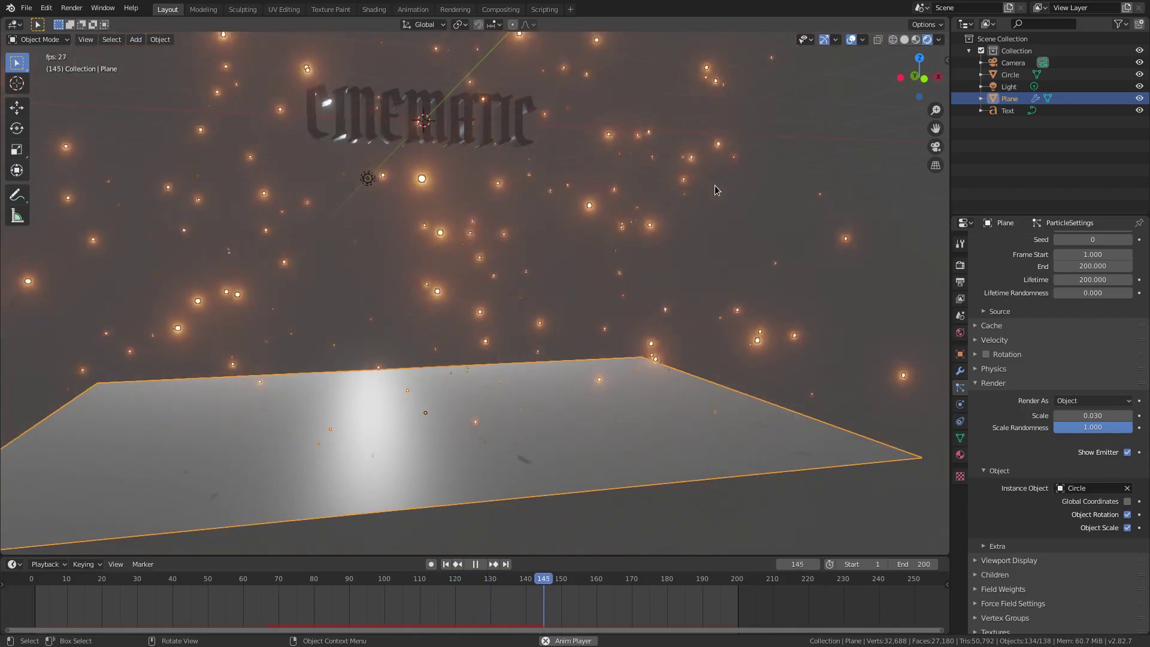
key("KP_0")
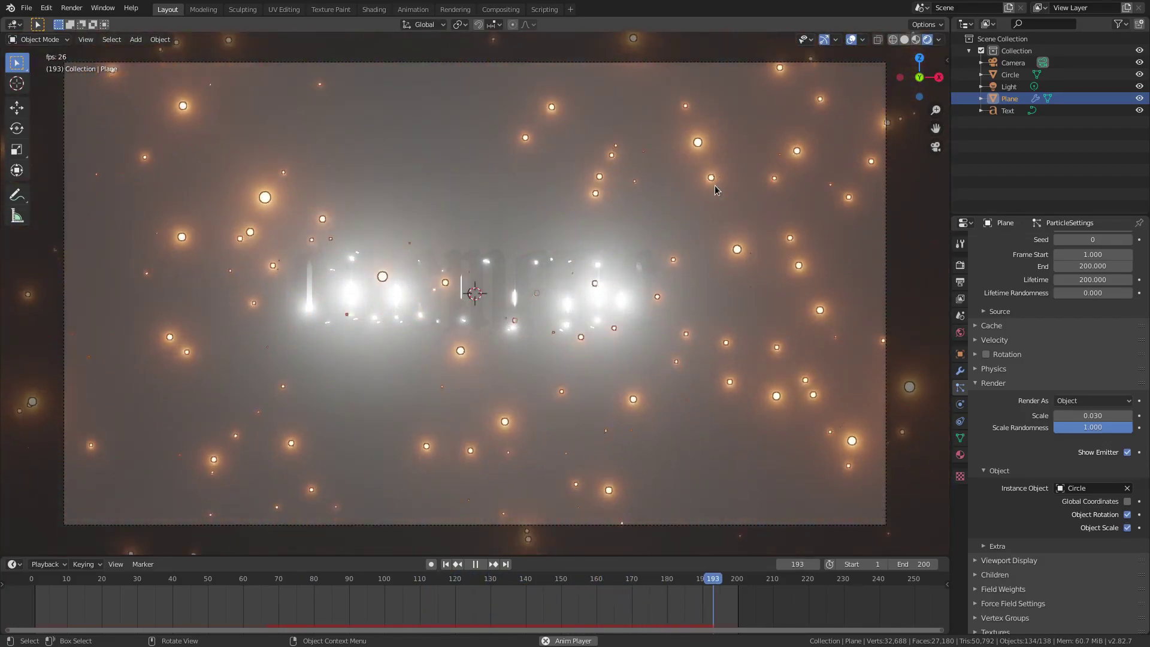
Step: Darken the world background colour to pure black
left_click(610, 280)
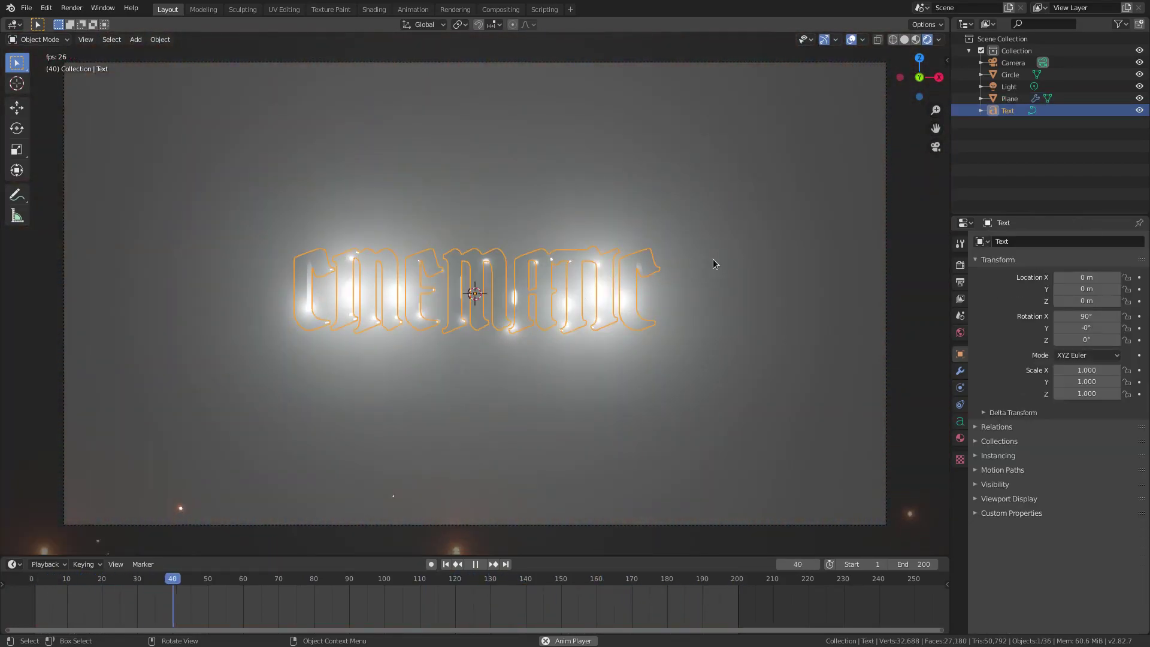
middle_click_drag(713, 259, 166, 277)
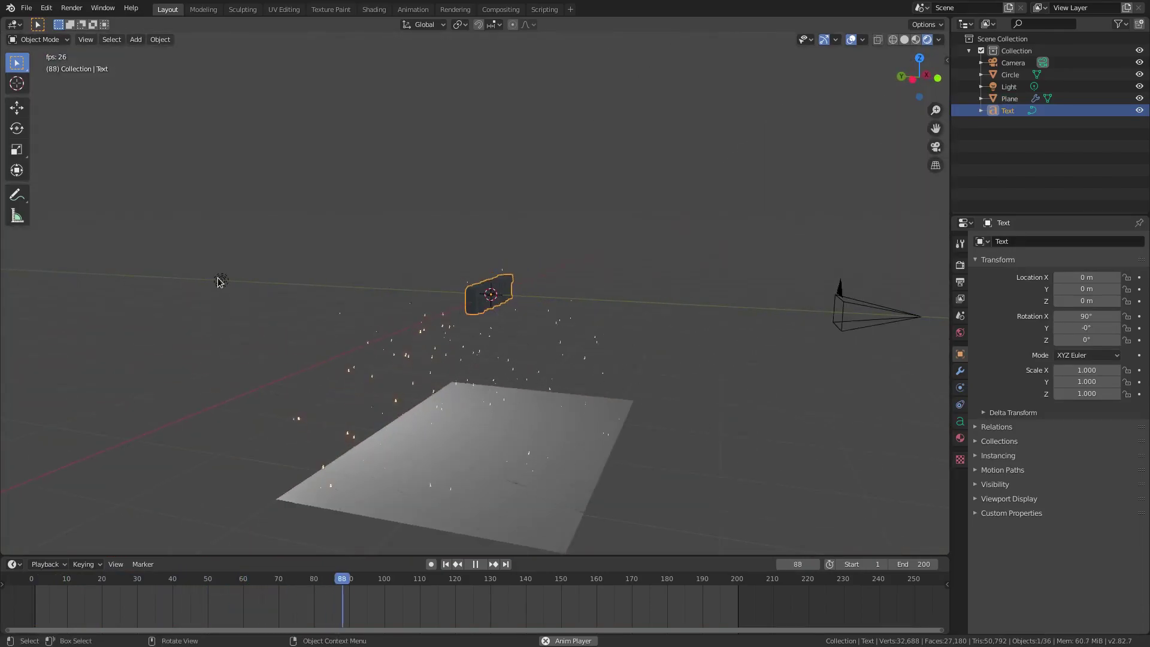
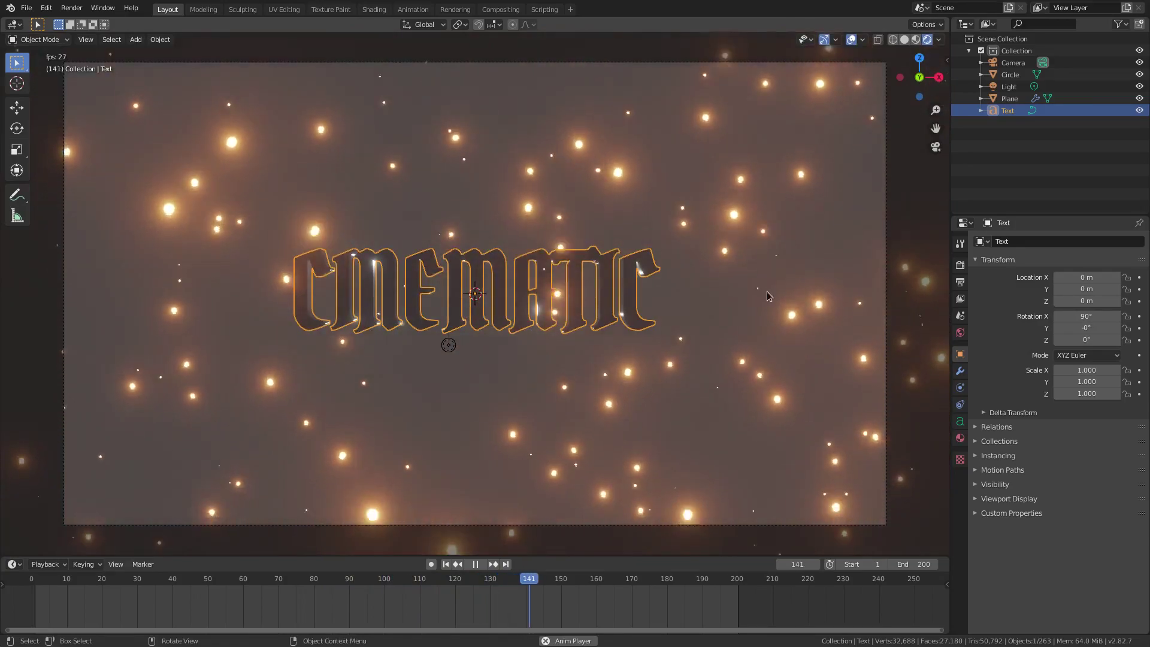
left_click(960, 333)
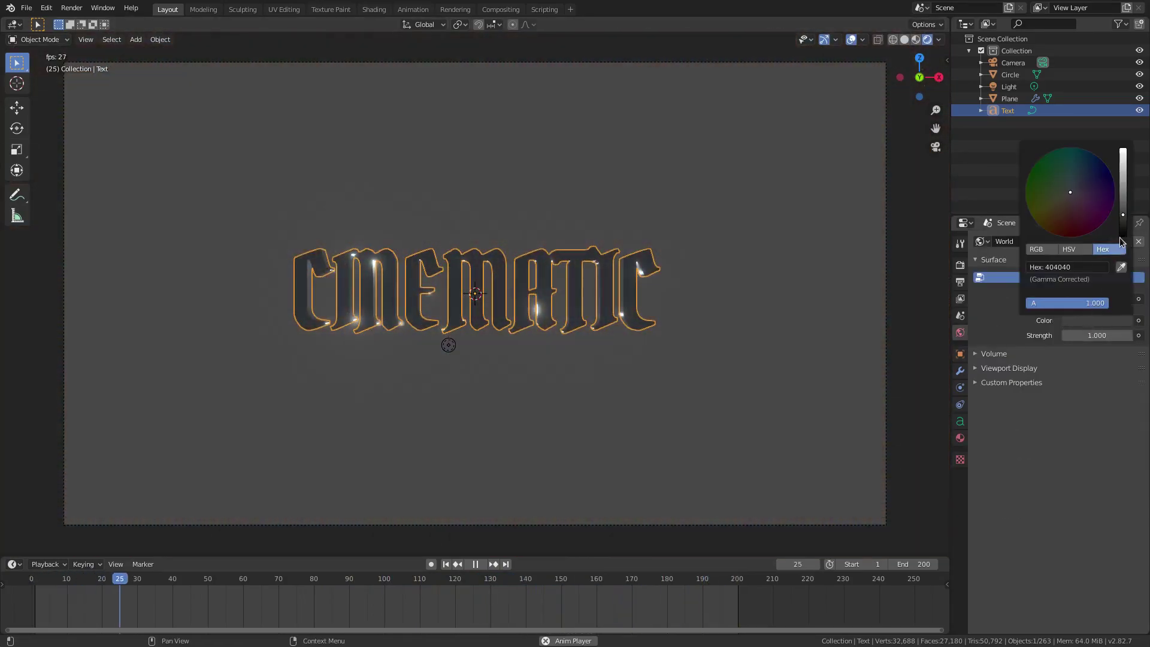
left_click(1122, 238)
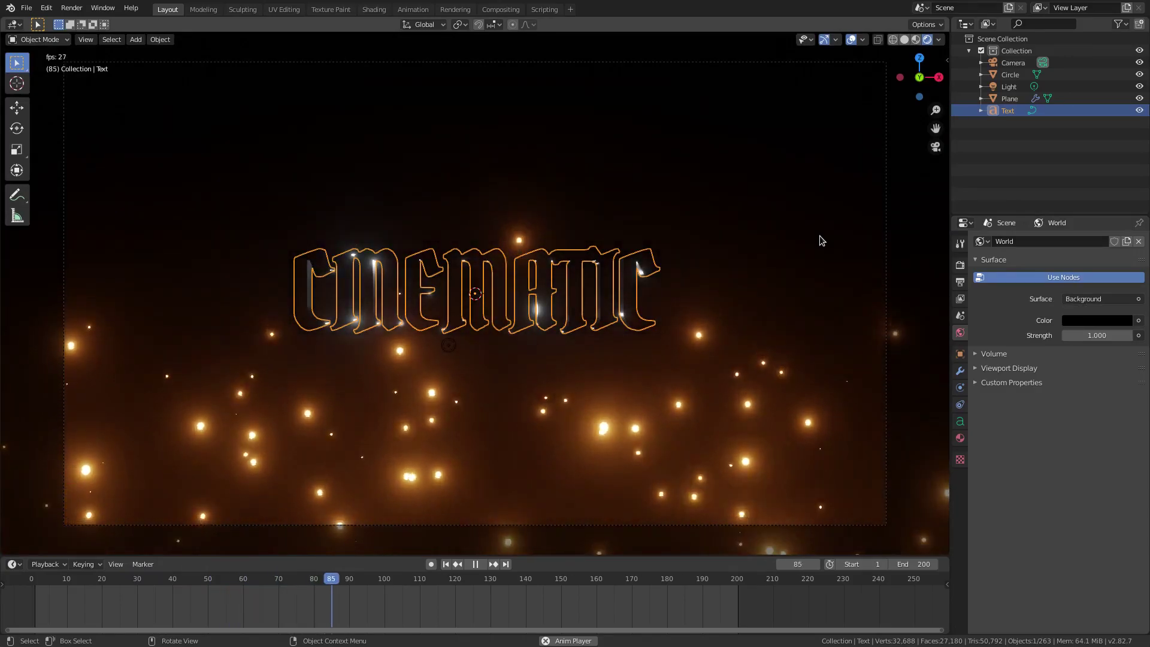
Step: Add an area light and move it about 1.44 m along negative global Y, in front of the text
middle_click_drag(558, 255, 484, 240)
key("shift+a")
mouse_move(484, 240)
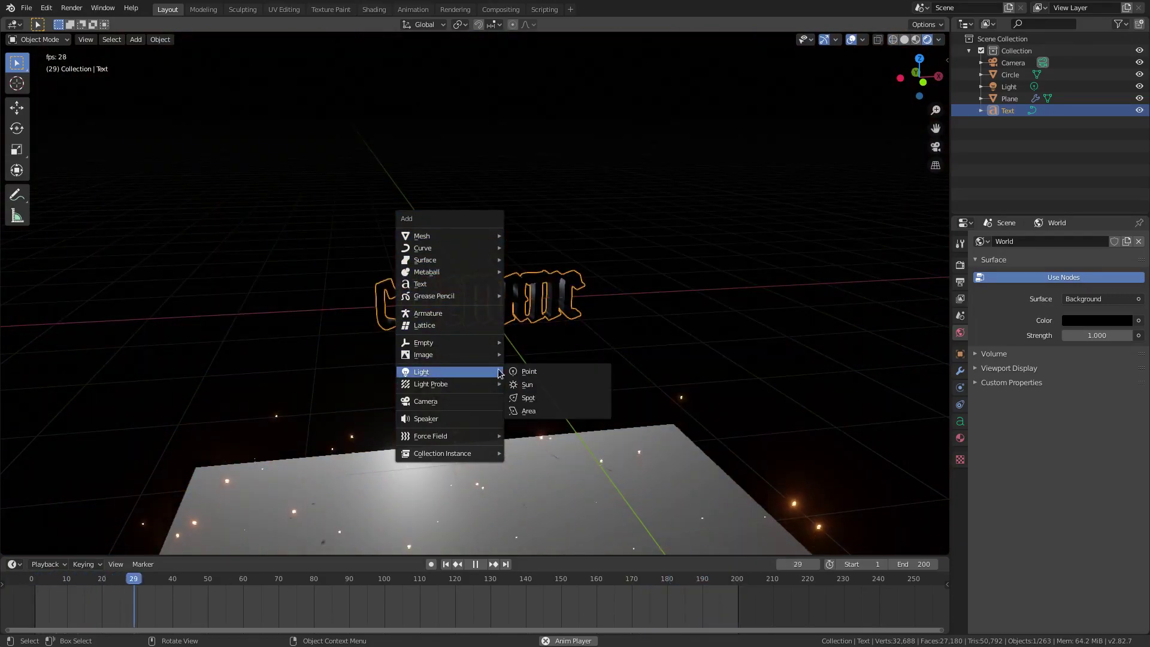
left_click(529, 411)
middle_click_drag(539, 383, 546, 306)
key("g")
key("y")
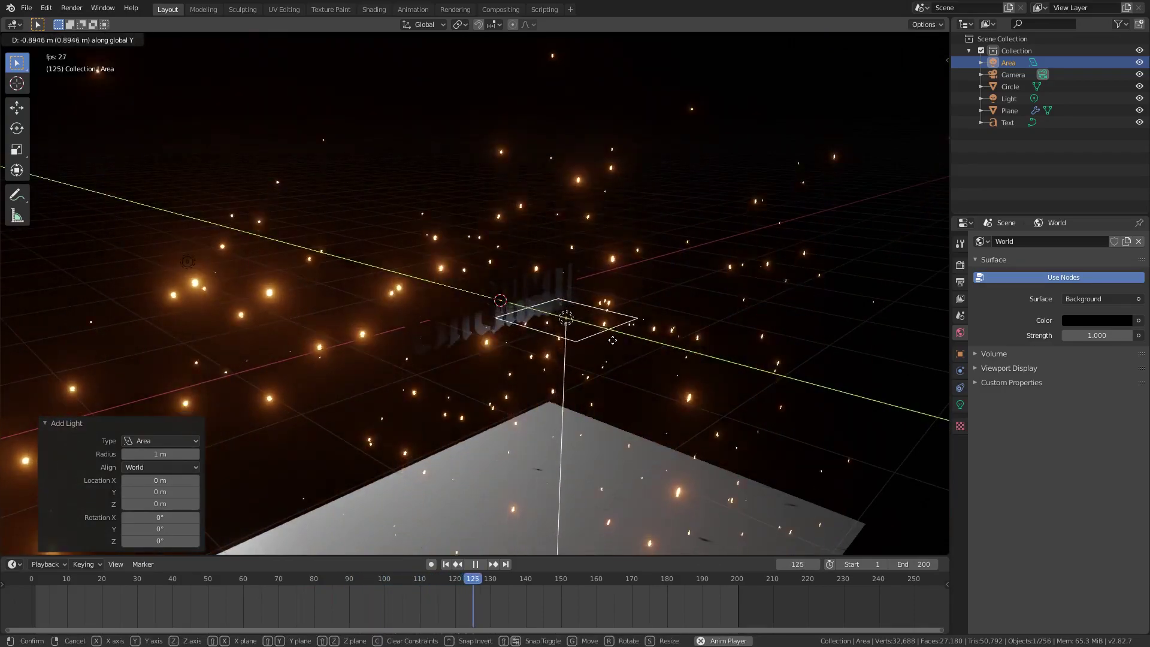
left_click(653, 356)
Step: Rotate the area light about 46.7° around the global X axis so it faces the text
key("r")
key("x")
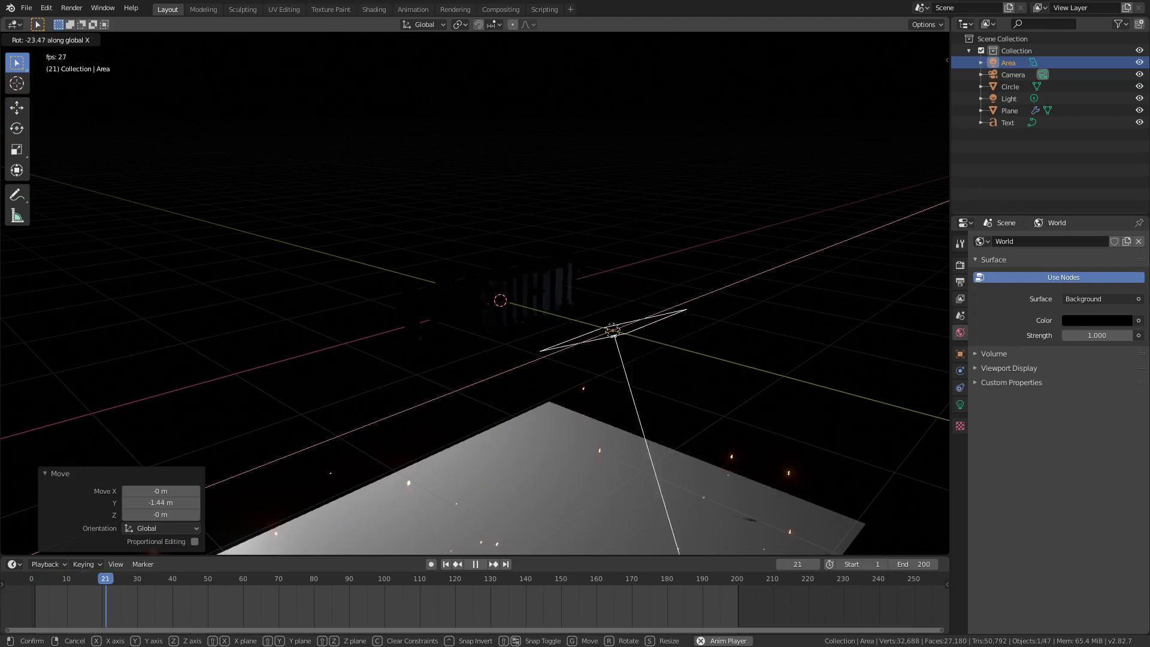
key("Escape")
middle_click_drag(659, 282, 675, 276)
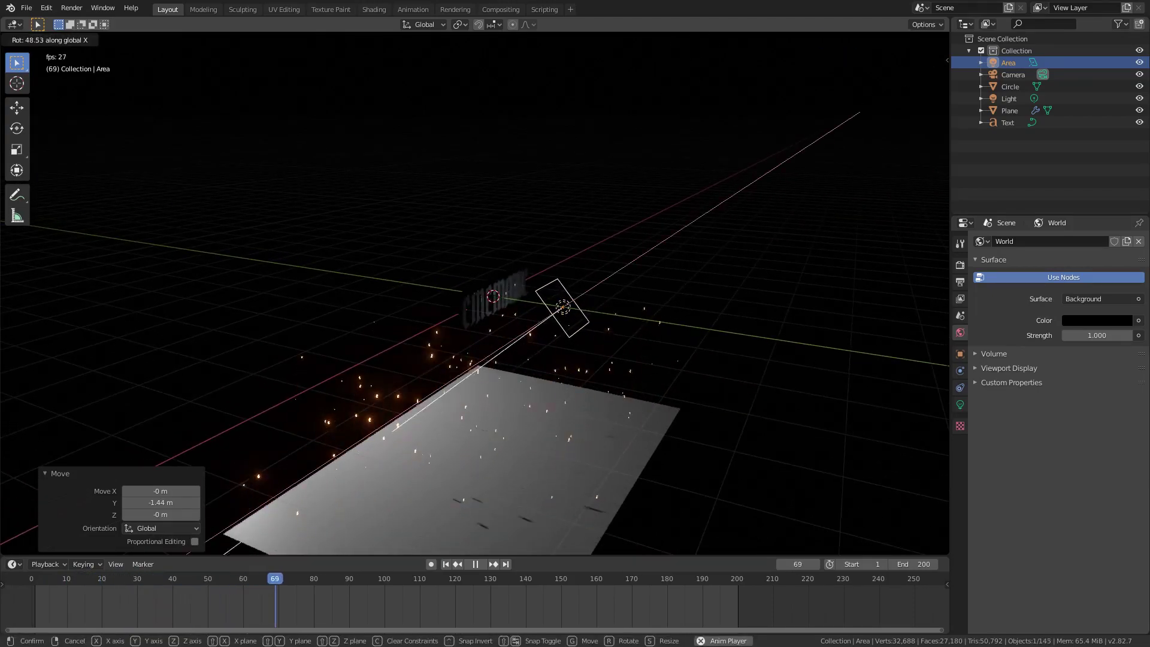
scroll(665, 317, "up", 4)
Step: Raise the area light about 0.88 m and shift it about 0.44 m along global Y toward the text
key("g")
key("z")
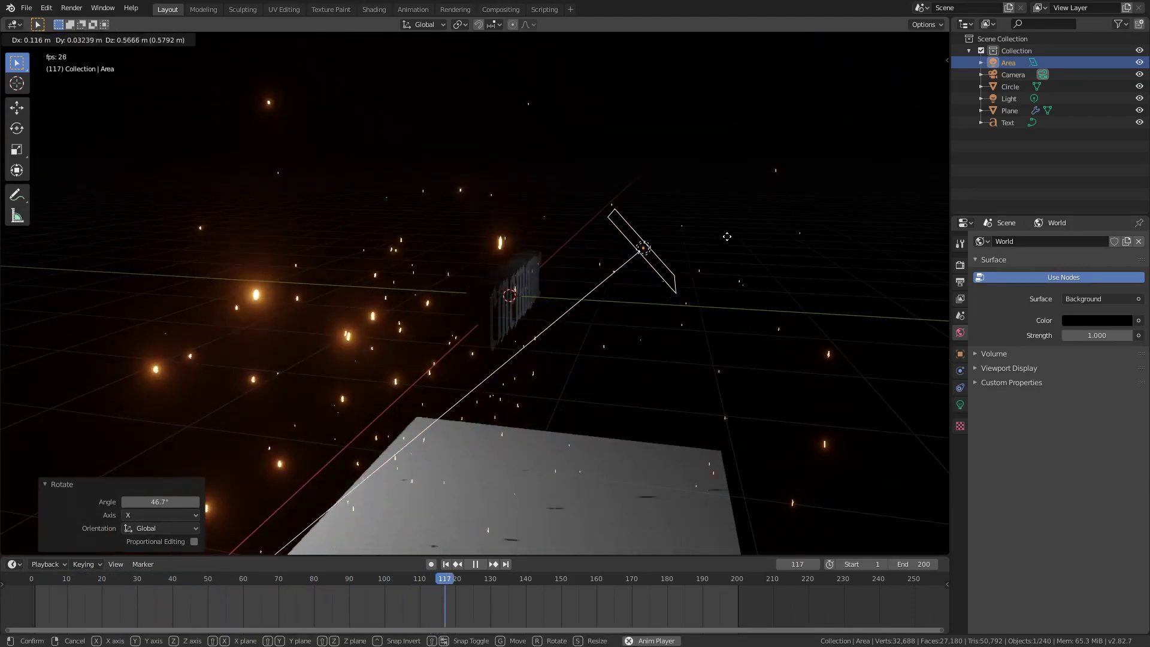
left_click(712, 198)
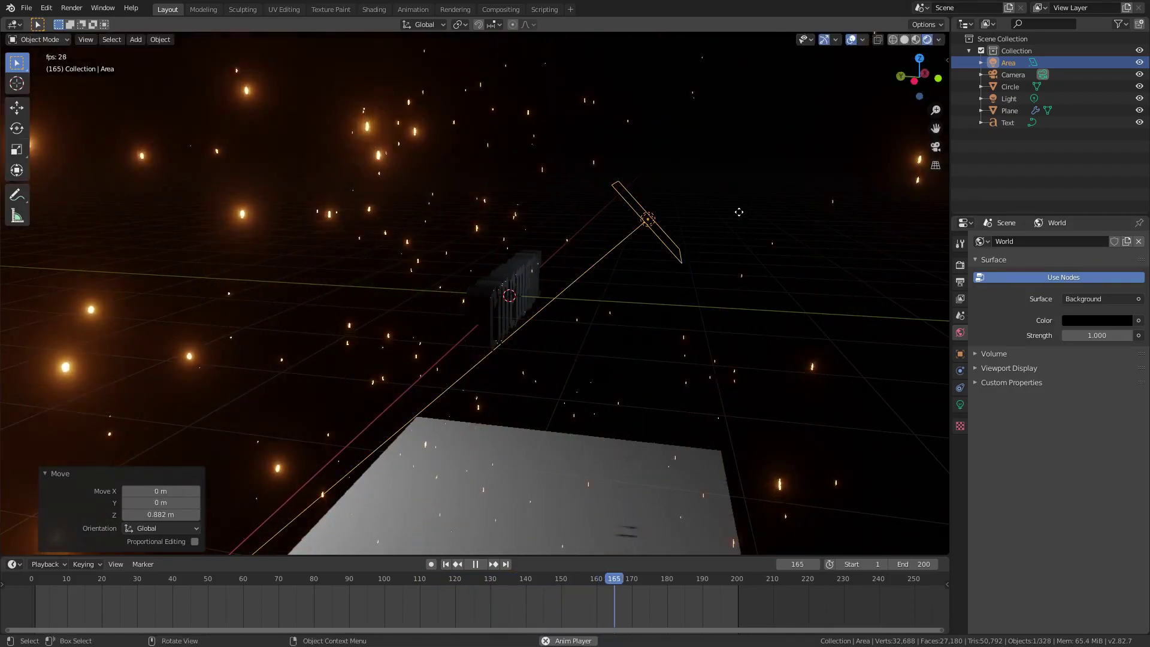
key("g")
key("y")
left_click(653, 207)
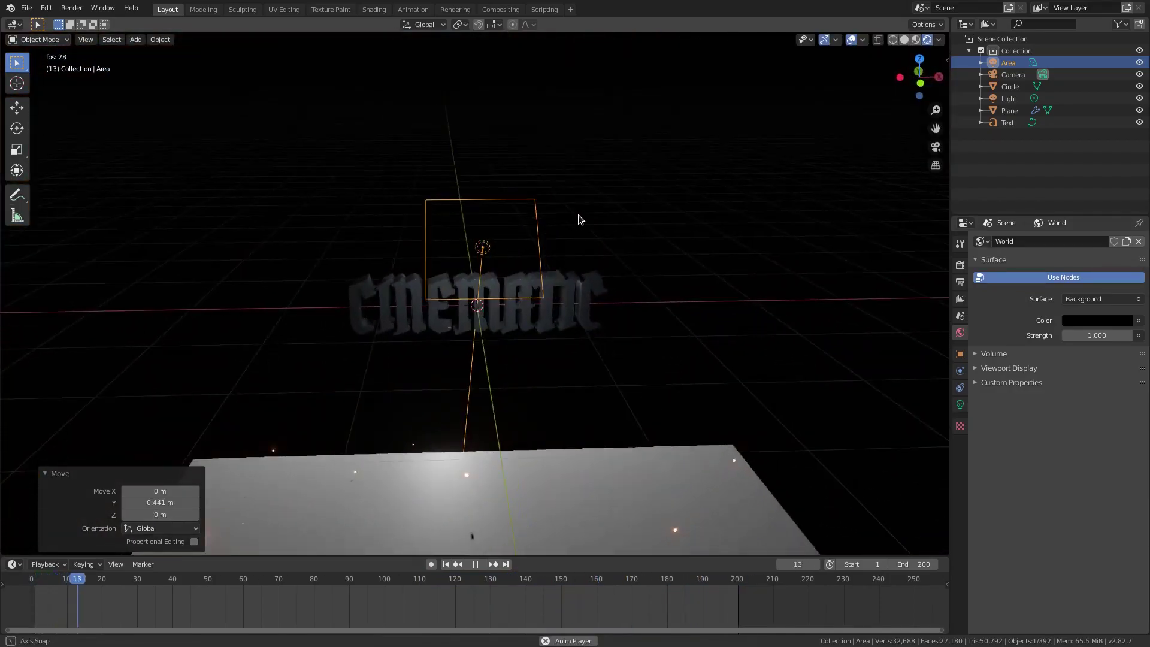
Step: Widen the area light along global X by a factor of about 1.41 and set its power to 20 W
middle_click_drag(491, 318, 506, 316)
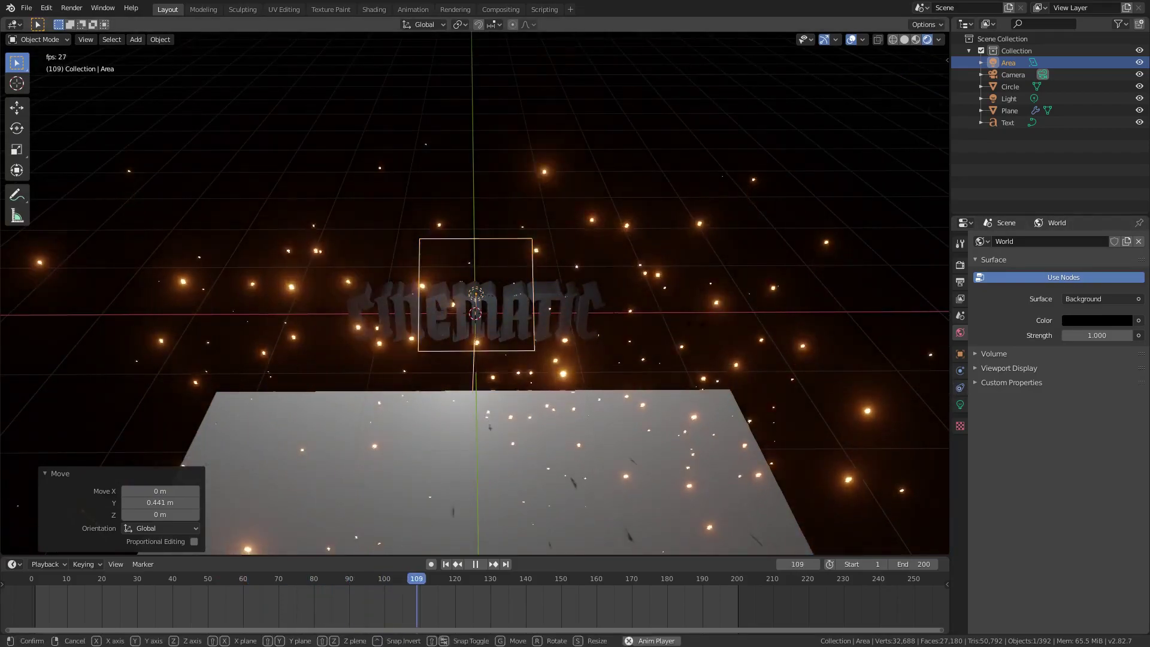
key("s")
key("x")
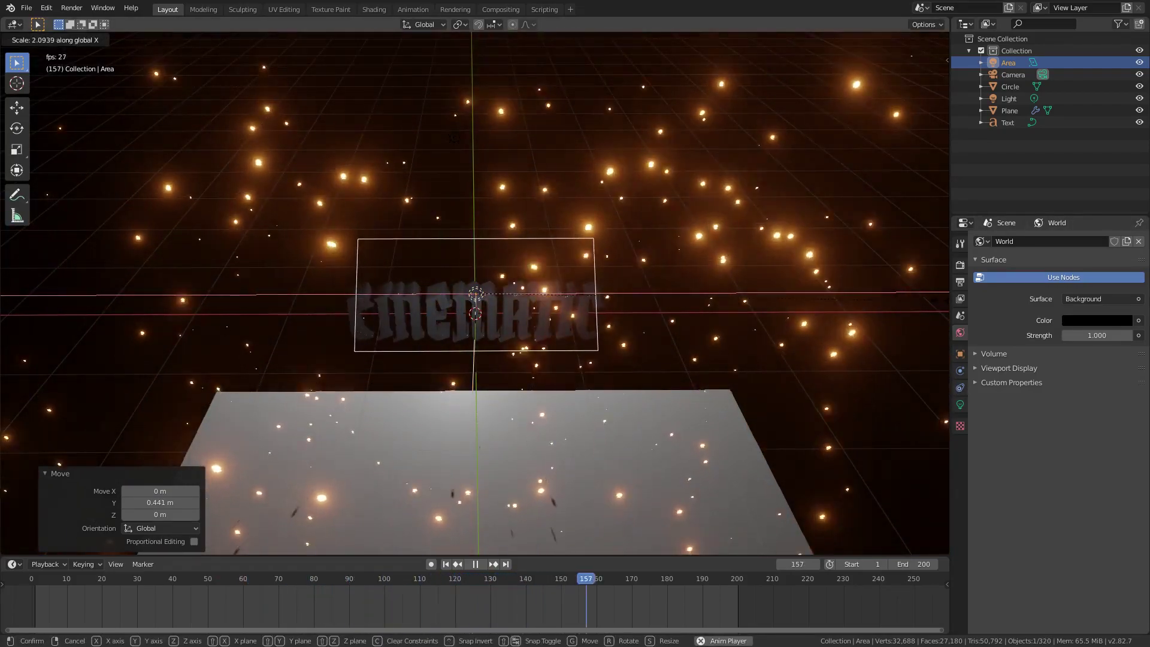
left_click(719, 293)
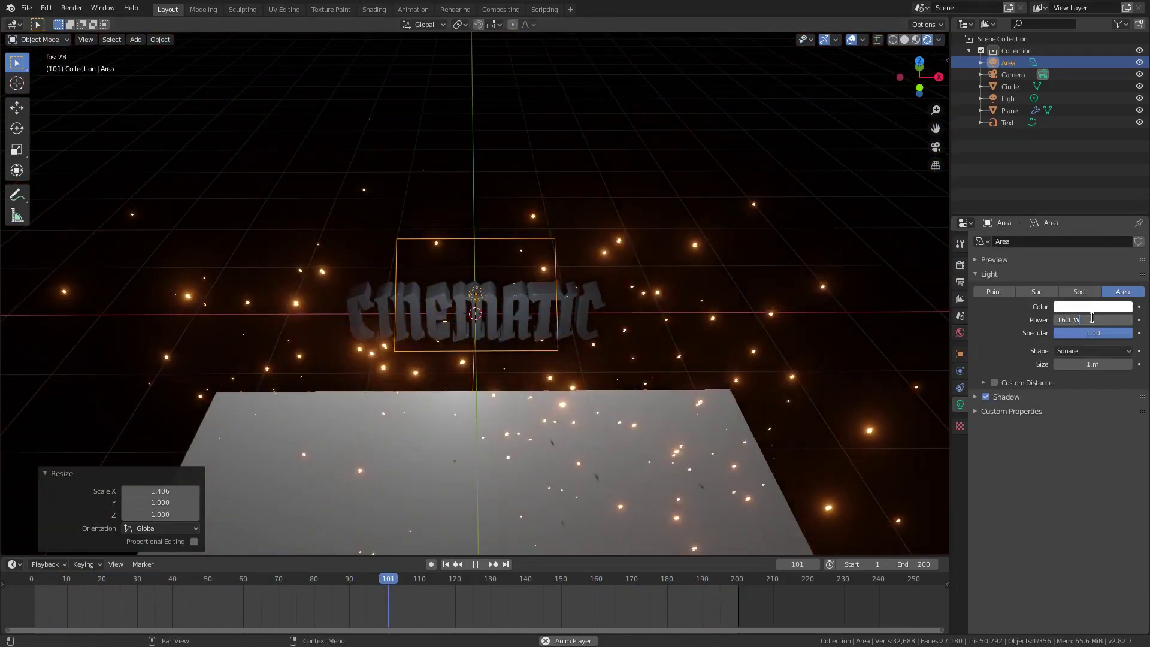
type("20")
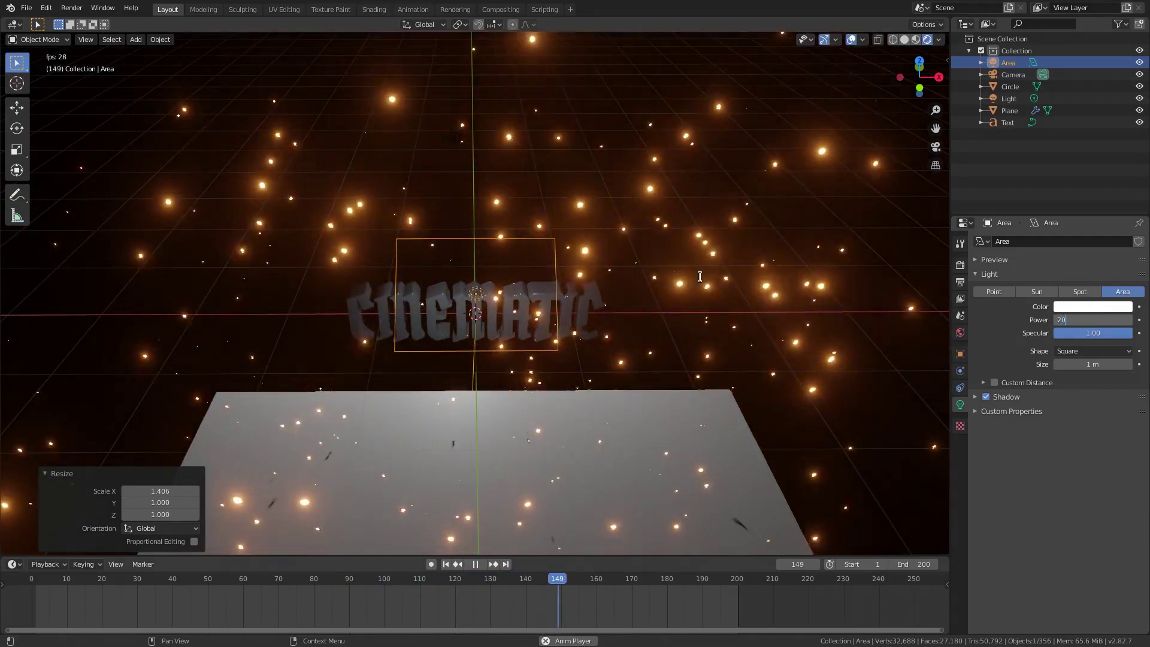
key("Return")
Step: Narrow the area light along global X, finishing with a factor of about 0.69, and check the lighting through the camera
key("s")
key("x")
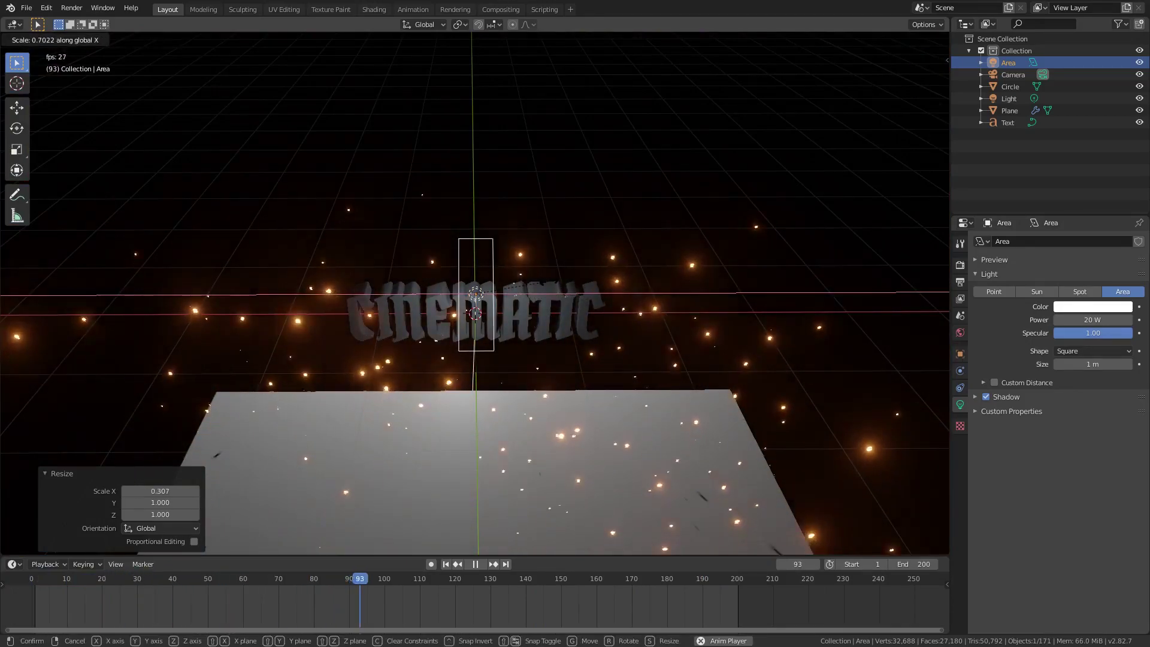
left_click(531, 293)
middle_click_drag(531, 293, 506, 224)
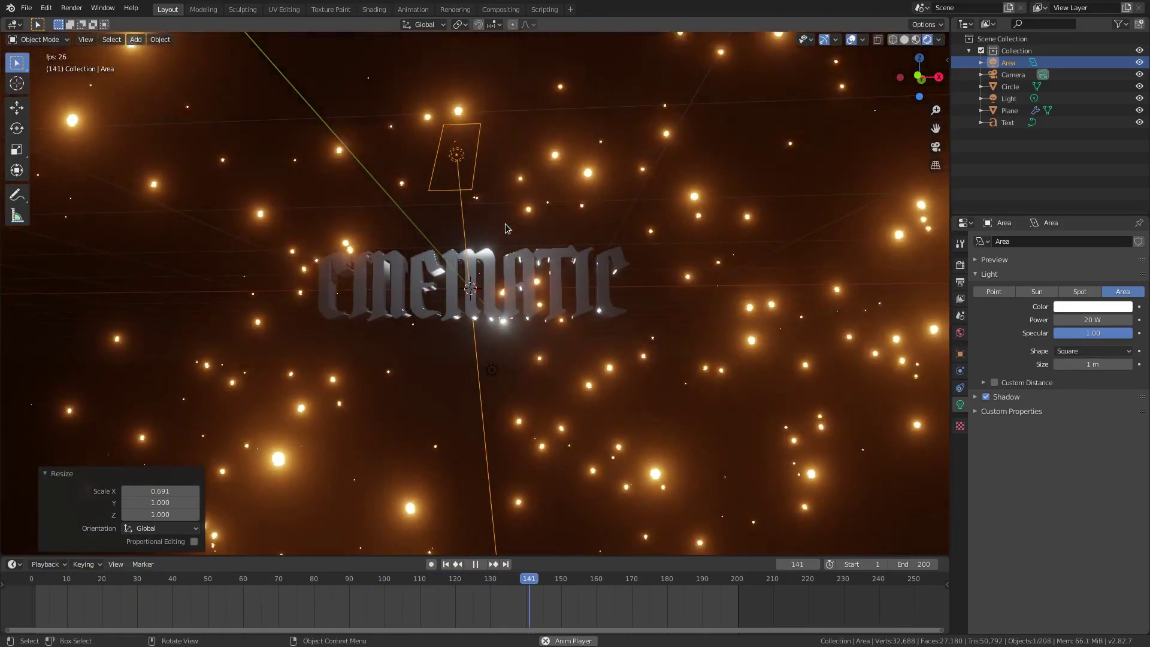
key("KP_0")
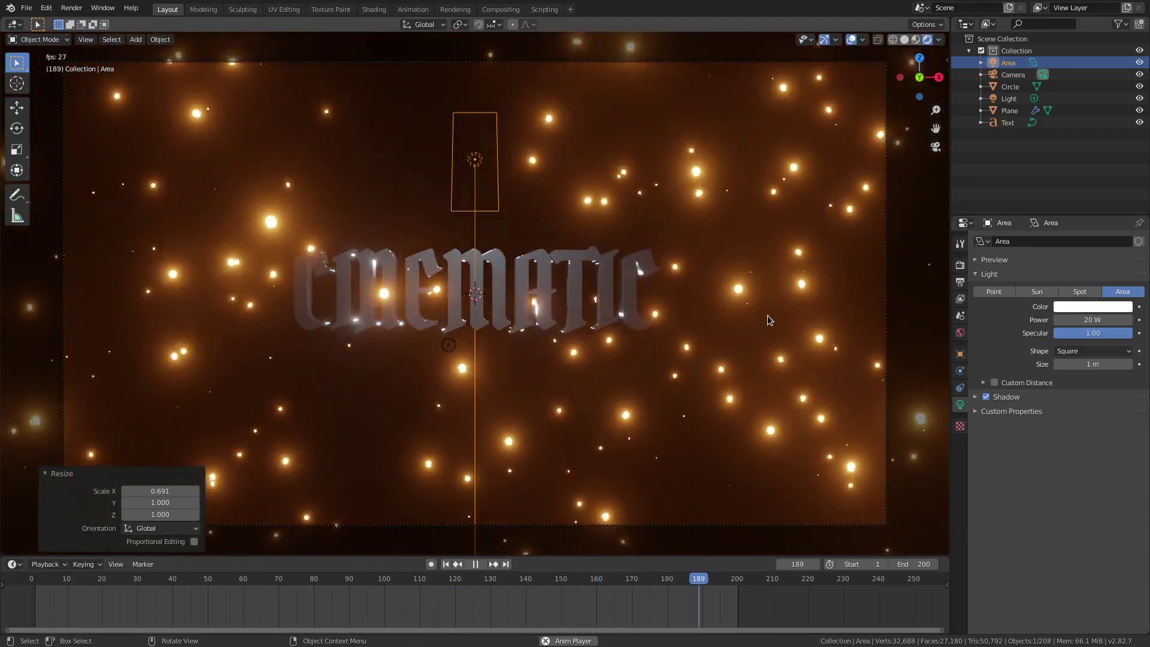
Step: Increase the render scale of the floor plane's particles to 0.05
scroll(767, 314, "down", 2)
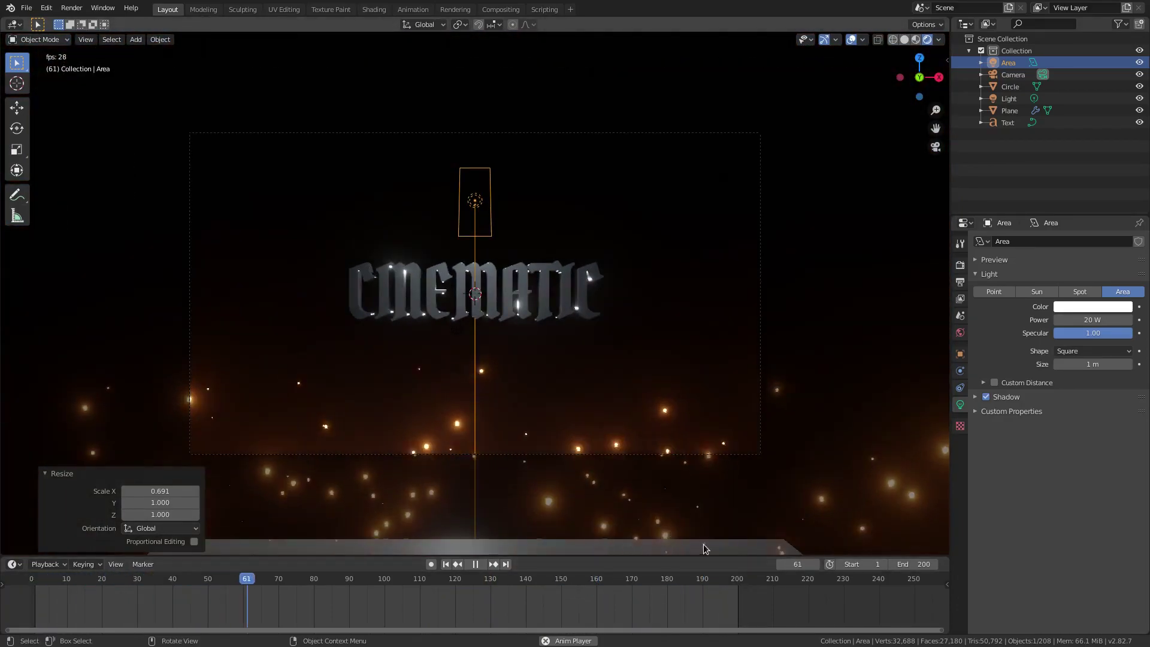
left_click(703, 544)
scroll(695, 390, "up", 2)
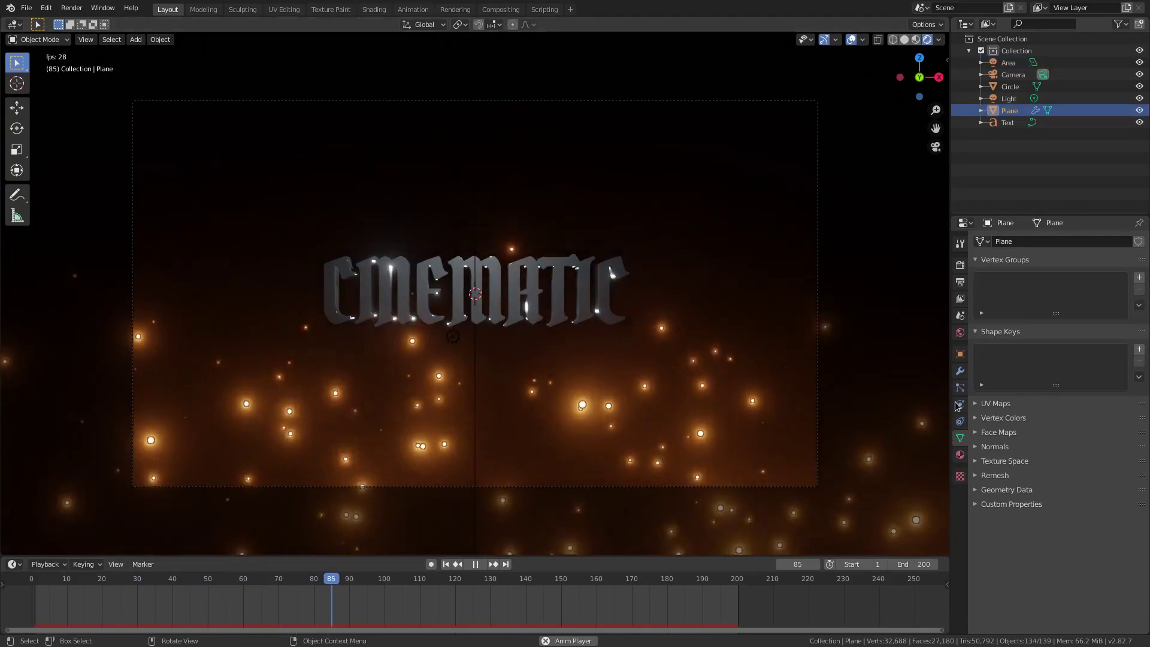
left_click(960, 371)
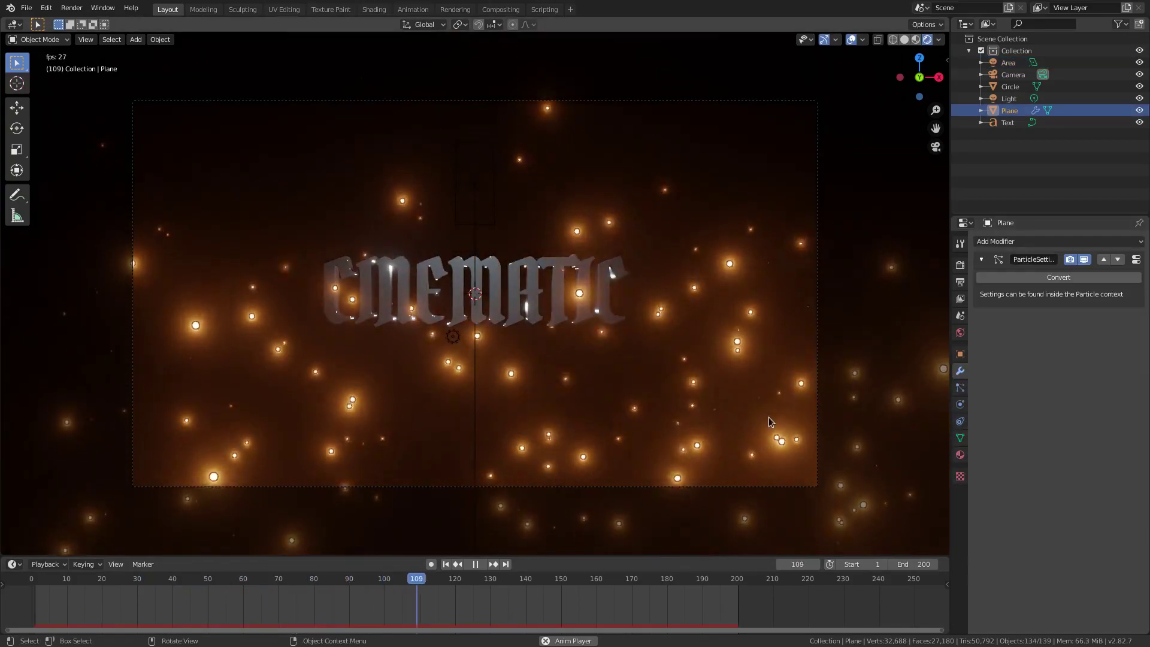
scroll(768, 417, "down", 2)
left_click(961, 387)
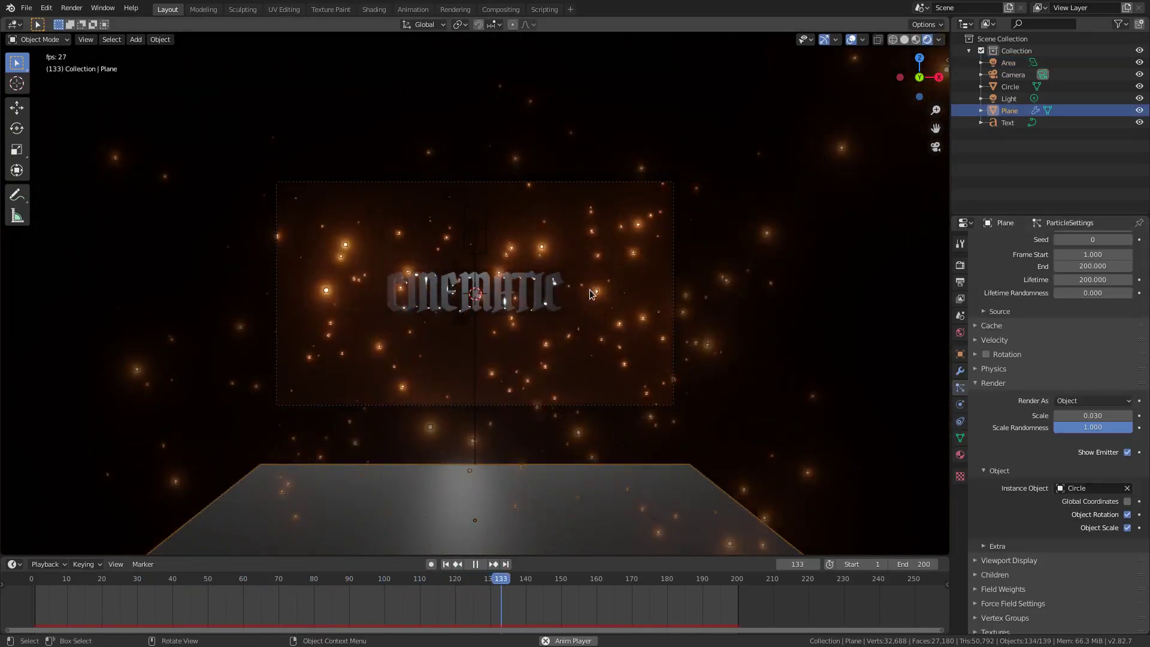
scroll(749, 389, "up", 3)
left_click(1128, 415)
left_click(1129, 415)
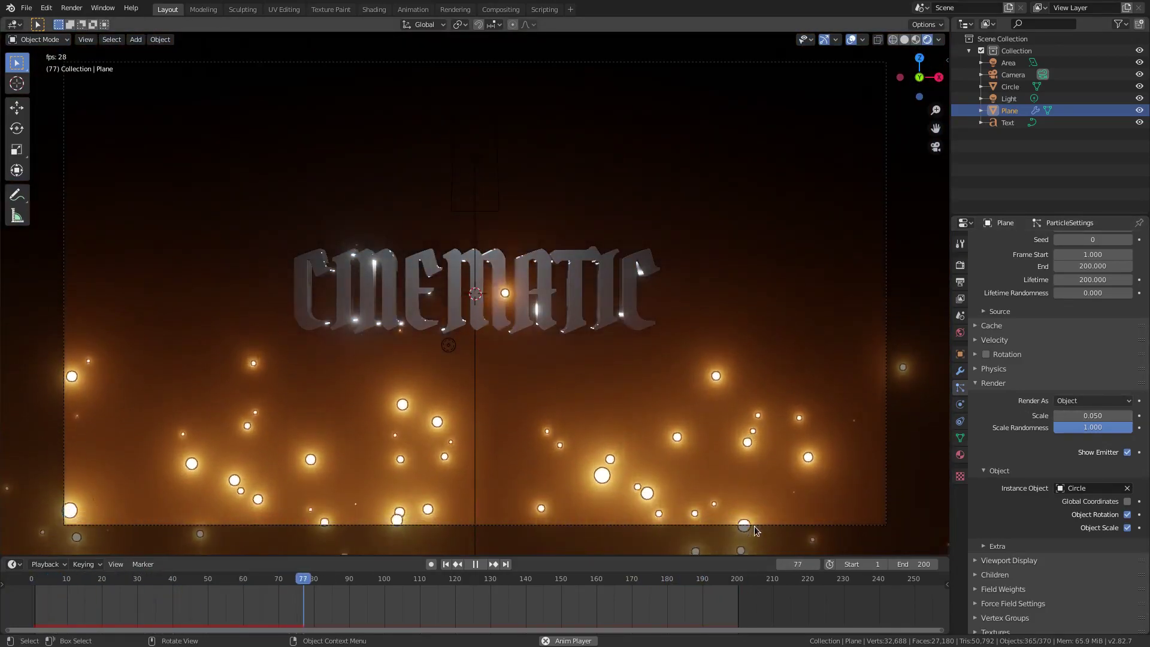
Step: Move the floor plane along the global Y axis toward the camera and inspect the rising particles
left_click(753, 525)
scroll(780, 422, "down", 4)
scroll(780, 421, "down", 2)
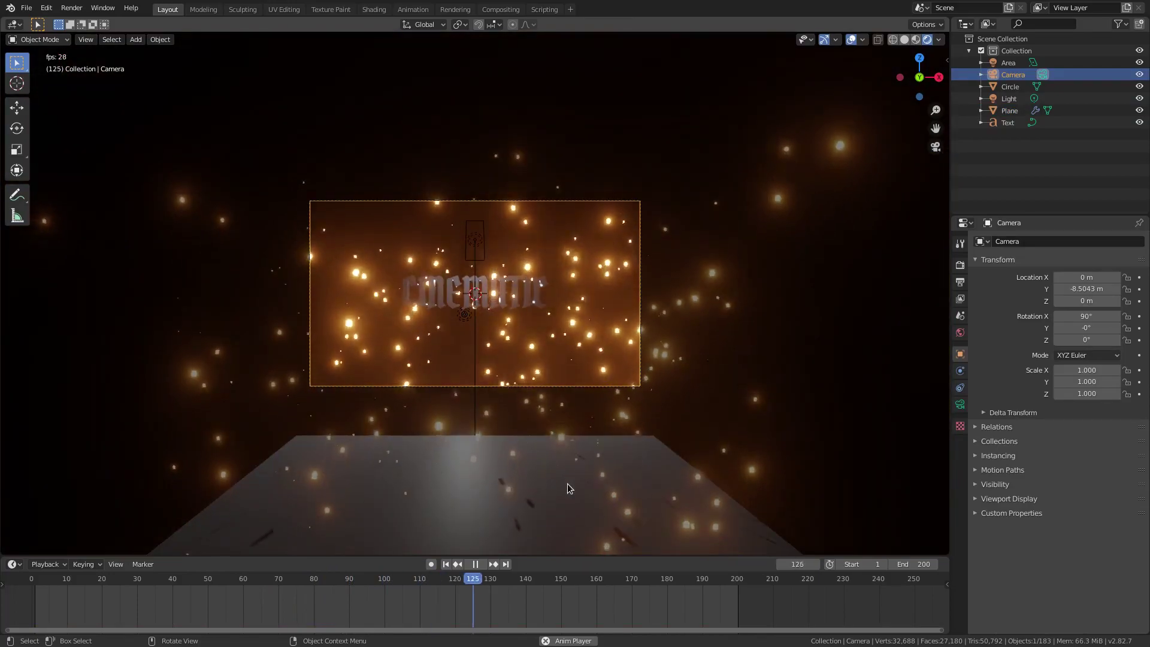
left_click(567, 483)
middle_click_drag(567, 483, 441, 250)
key("g")
key("y")
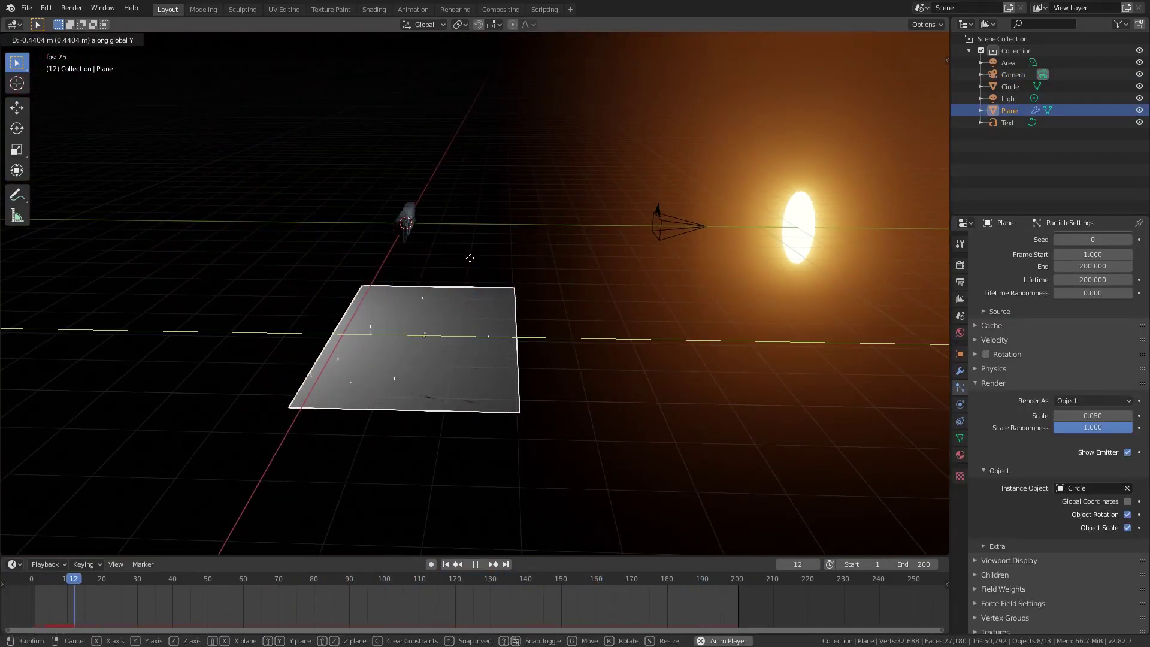
left_click(603, 267)
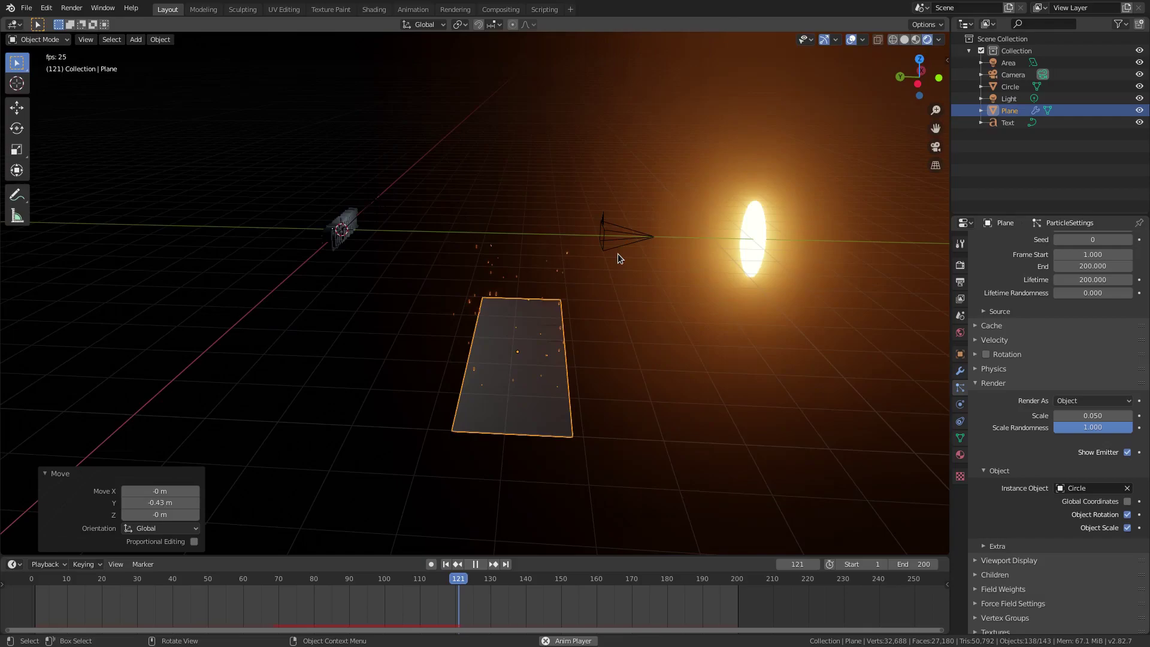
middle_click_drag(680, 429, 442, 423)
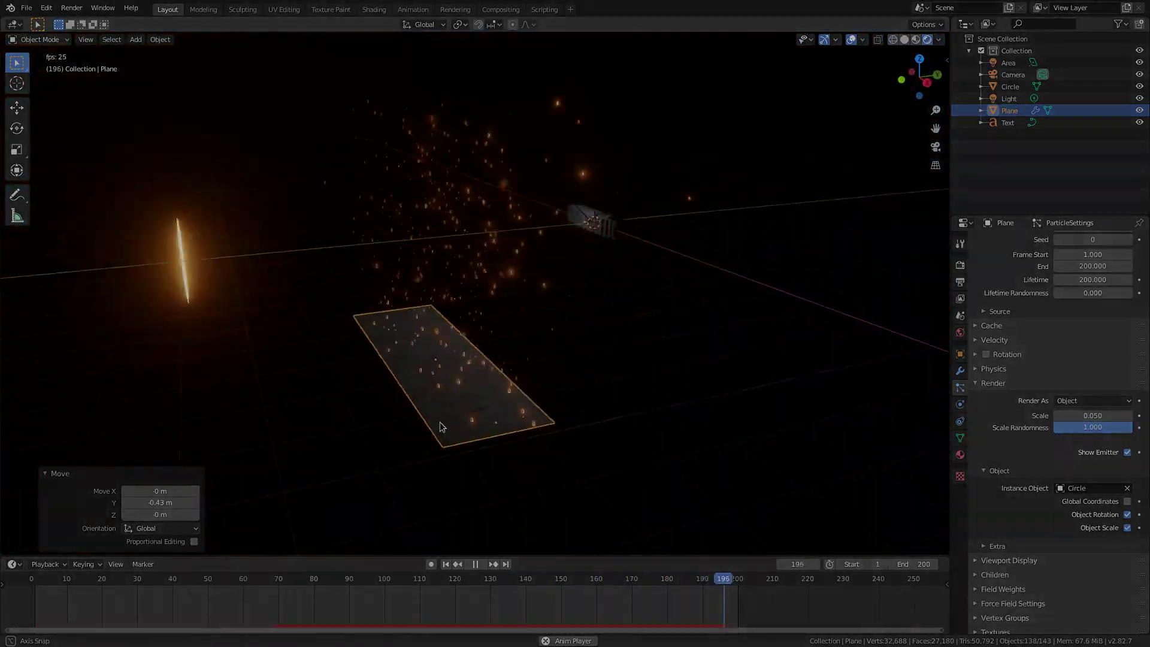